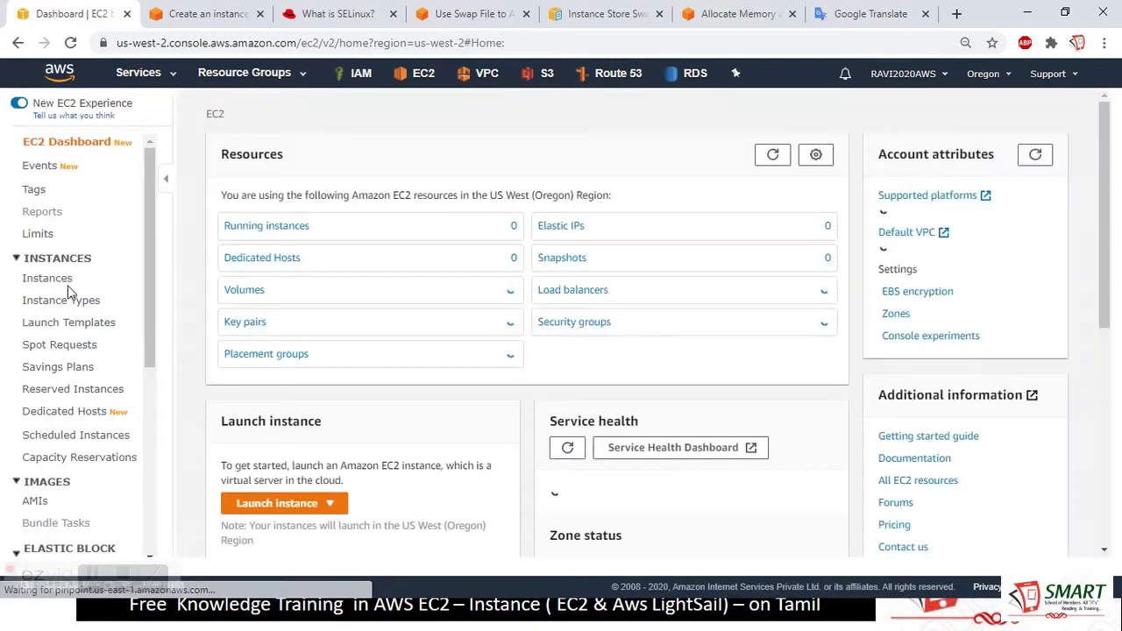
# Step: Start launching a new EC2 instance, limit the images to free tier only, and choose Amazon Linux AMI 2018.03.0 (HVM)
pyautogui.click(54, 281)
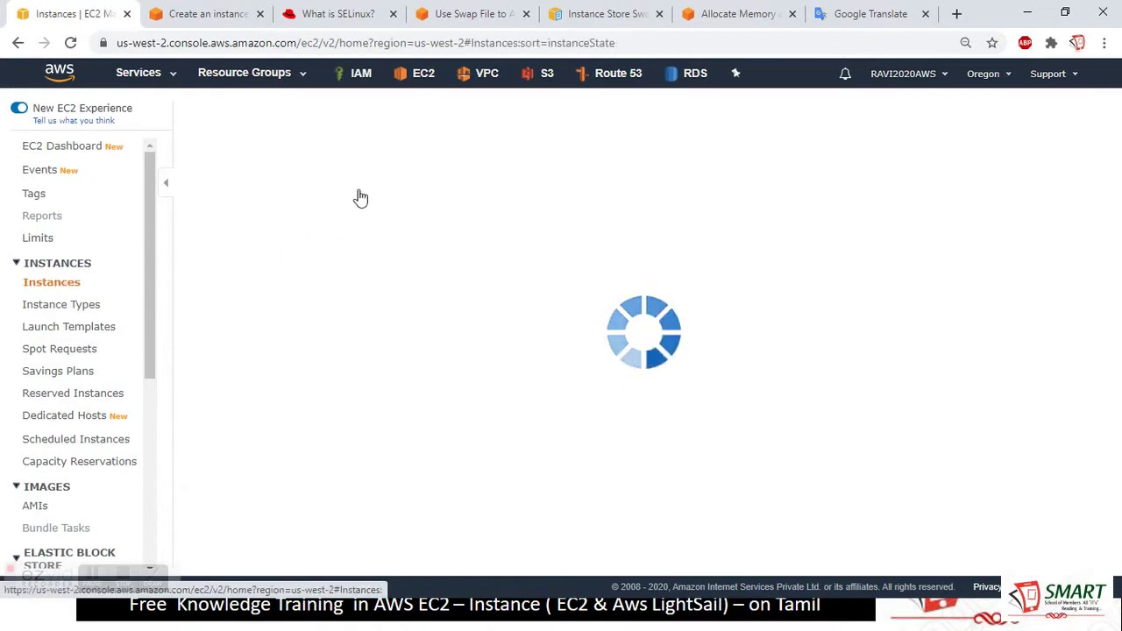
pyautogui.click(286, 114)
pyautogui.click(307, 138)
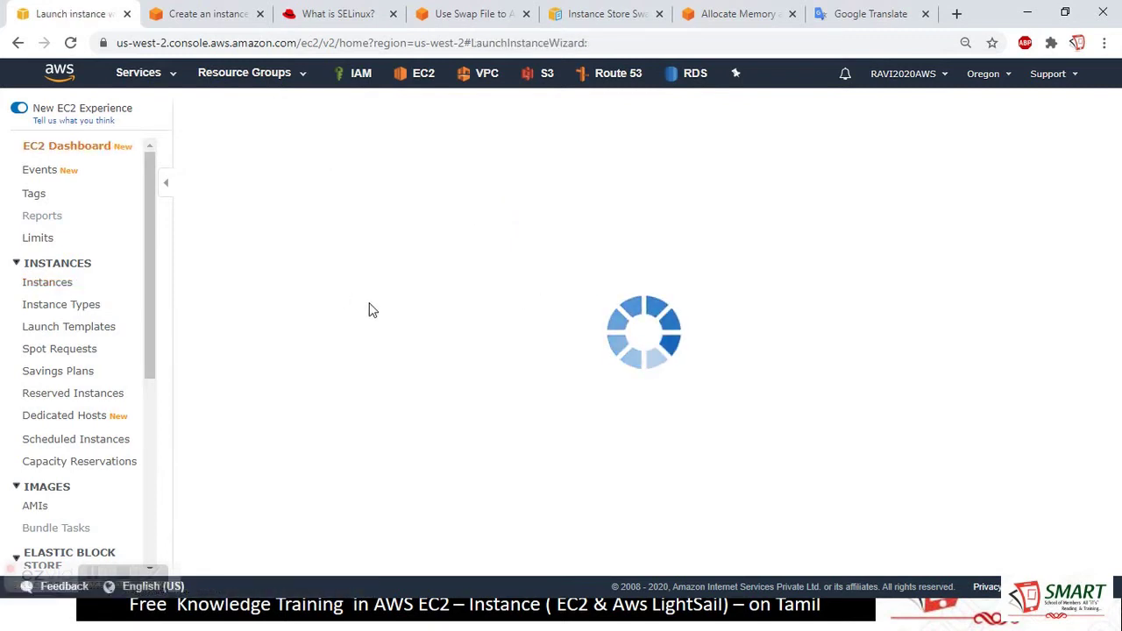
pyautogui.click(70, 386)
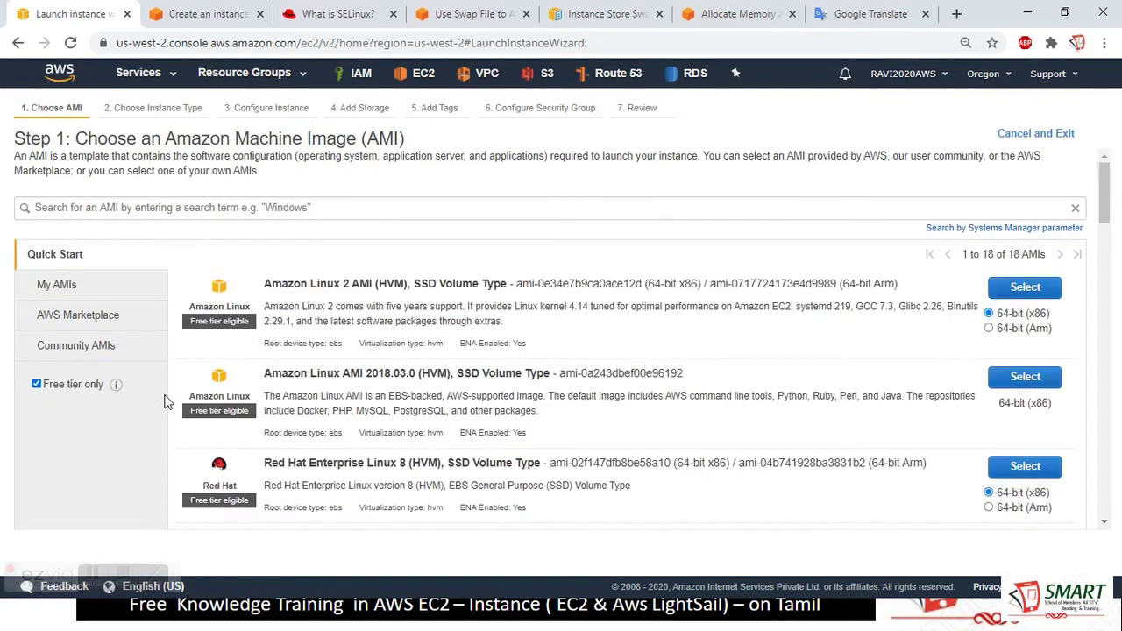
pyautogui.click(1025, 377)
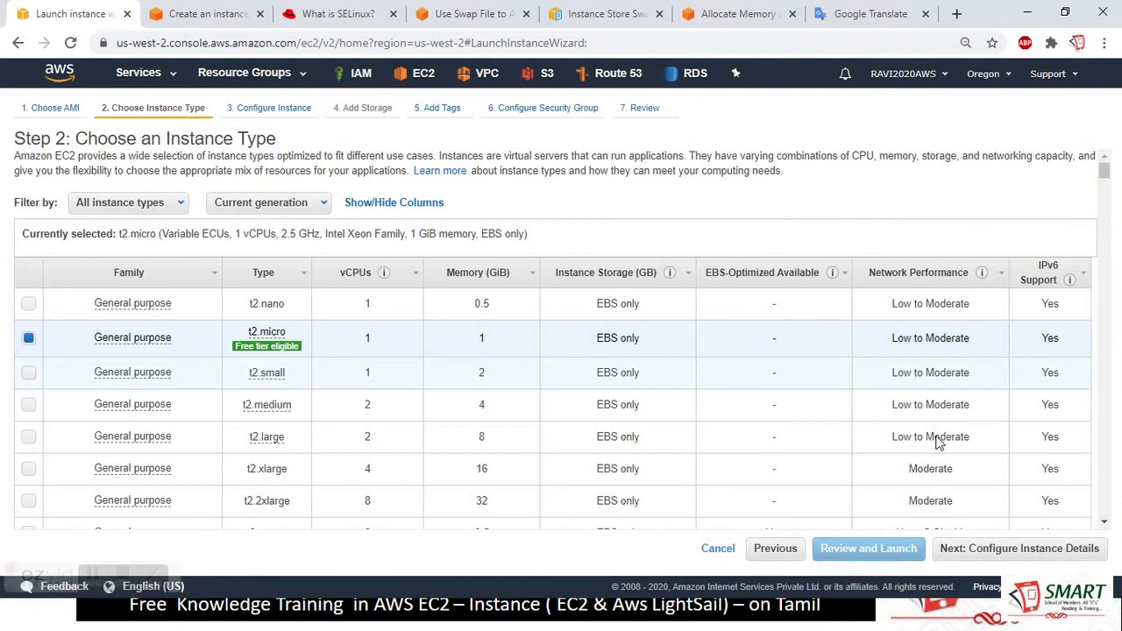
# Step: Accept the t2.micro type and place the instance in KiA-VPC on the 10.1.0.0-us-west-2a subnet, continuing to storage
pyautogui.click(1030, 551)
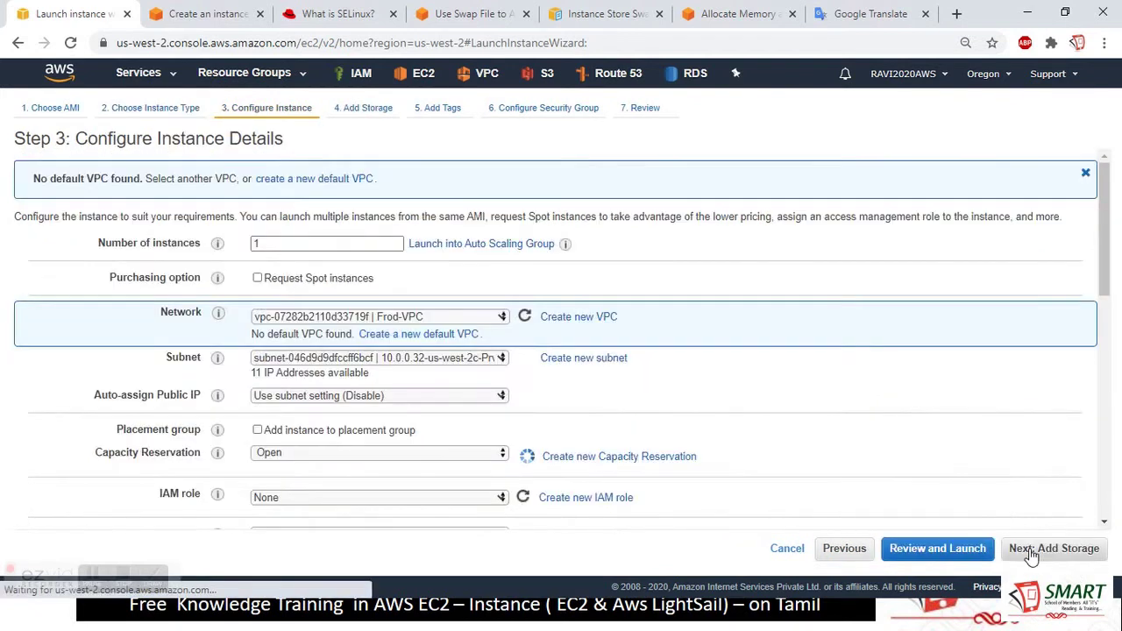
pyautogui.click(445, 320)
pyautogui.click(436, 342)
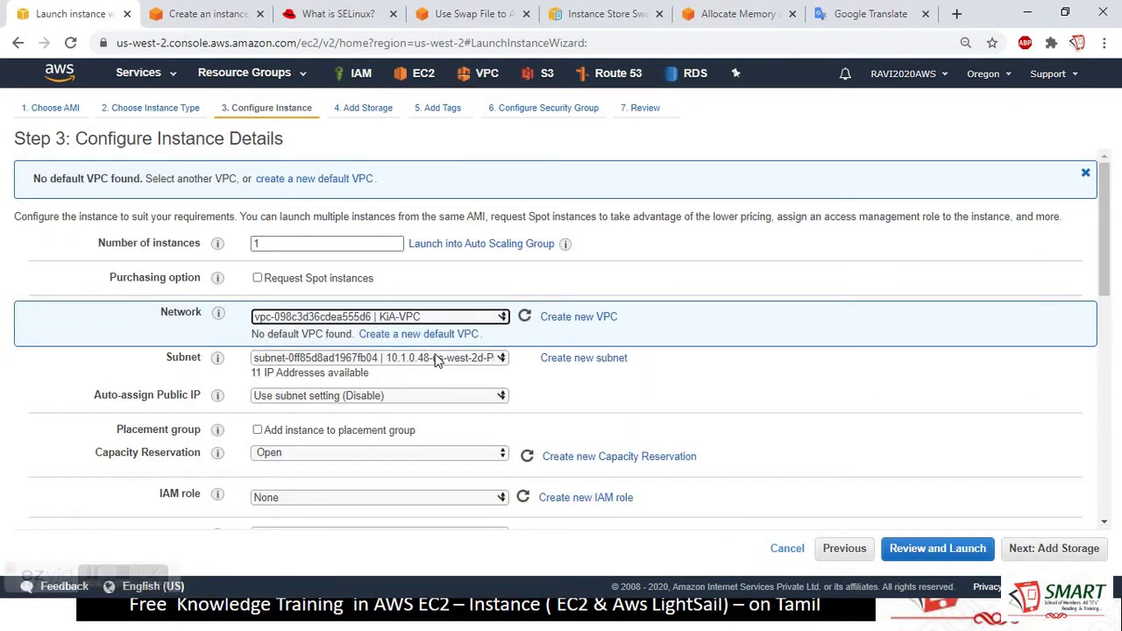
pyautogui.click(436, 356)
pyautogui.click(463, 387)
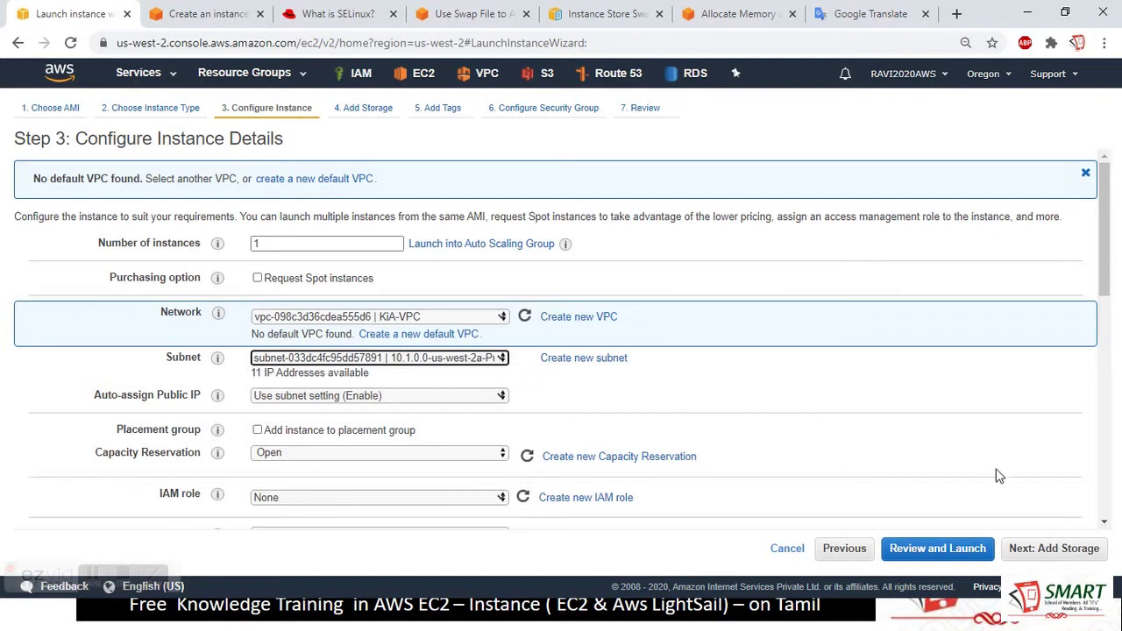
pyautogui.click(1052, 549)
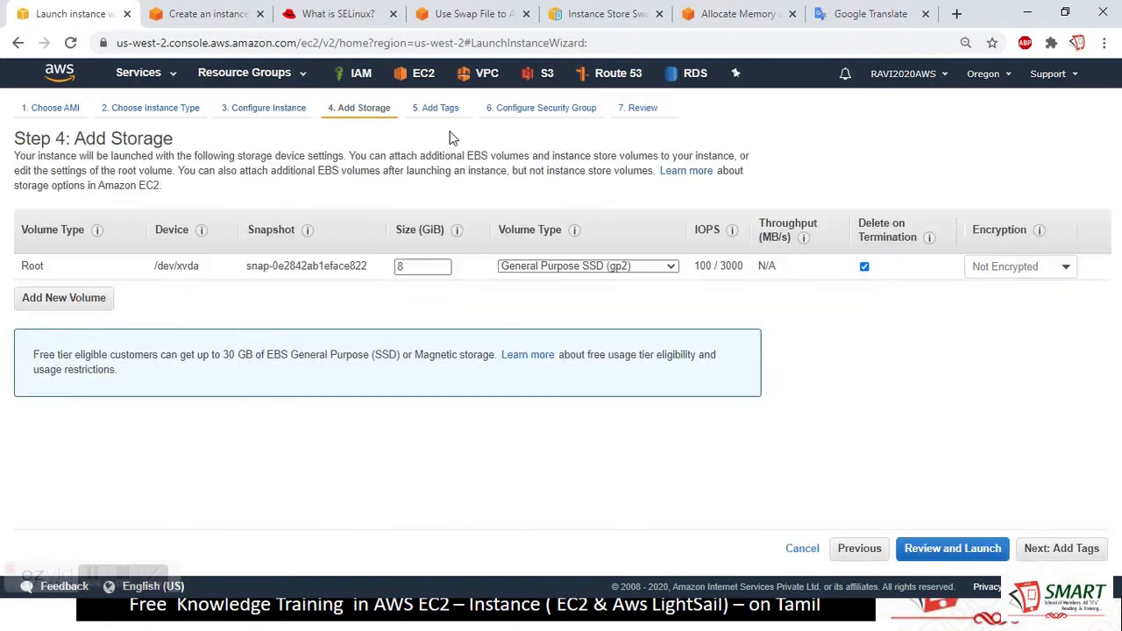
# Step: Examine the root volume's type and size in the storage settings
pyautogui.click(414, 266)
pyautogui.moveTo(391, 269); pyautogui.dragTo(411, 267)
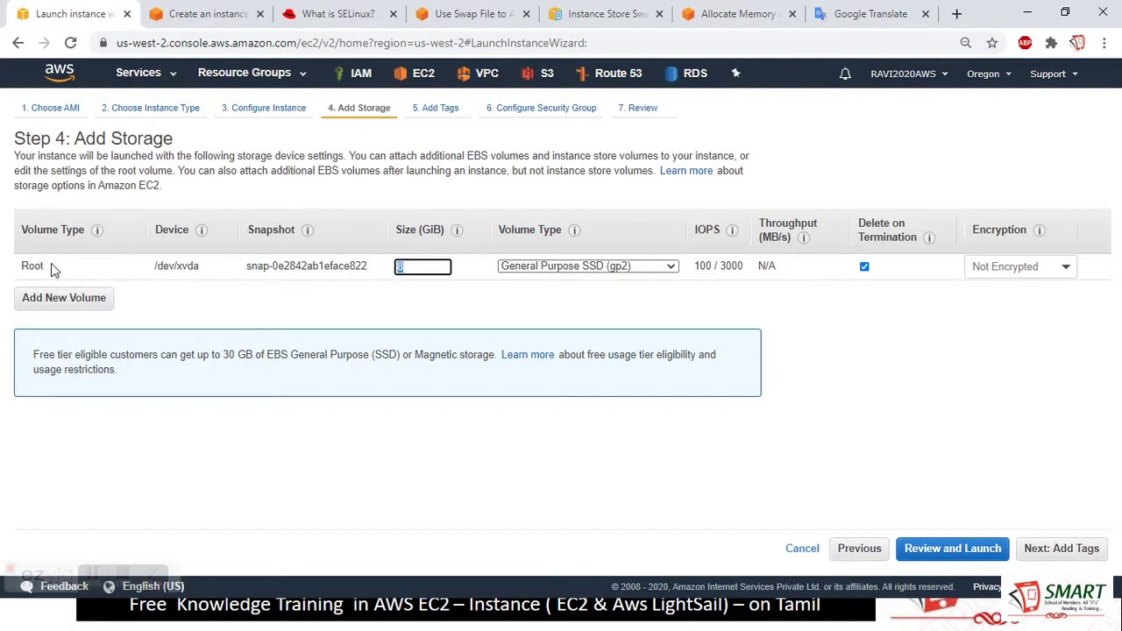
pyautogui.moveTo(21, 266); pyautogui.dragTo(49, 274)
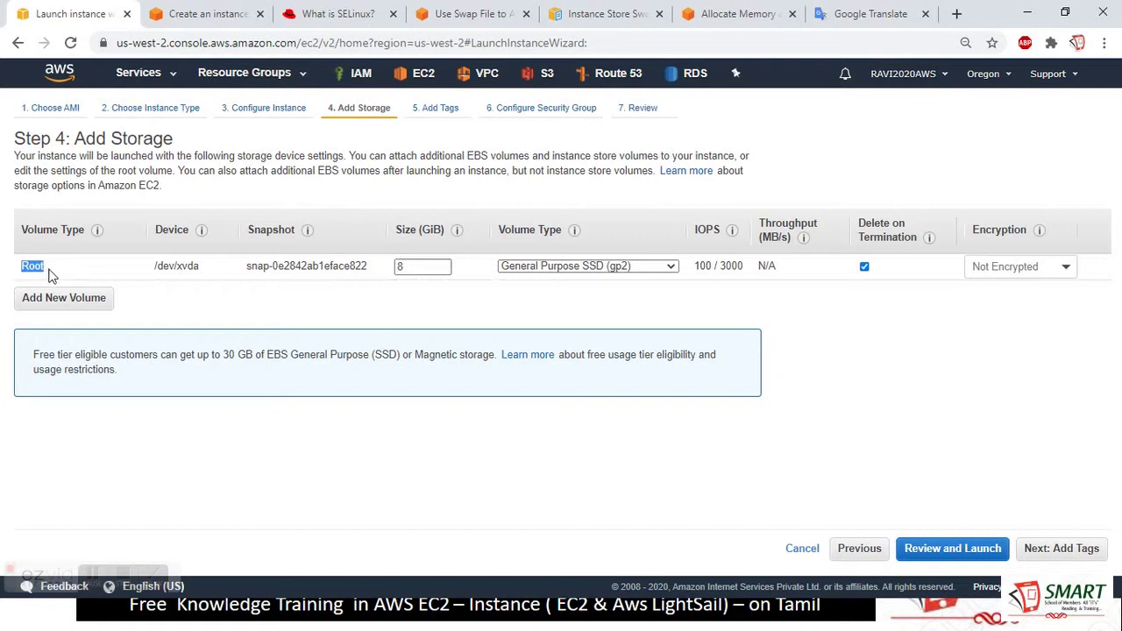
pyautogui.click(410, 266)
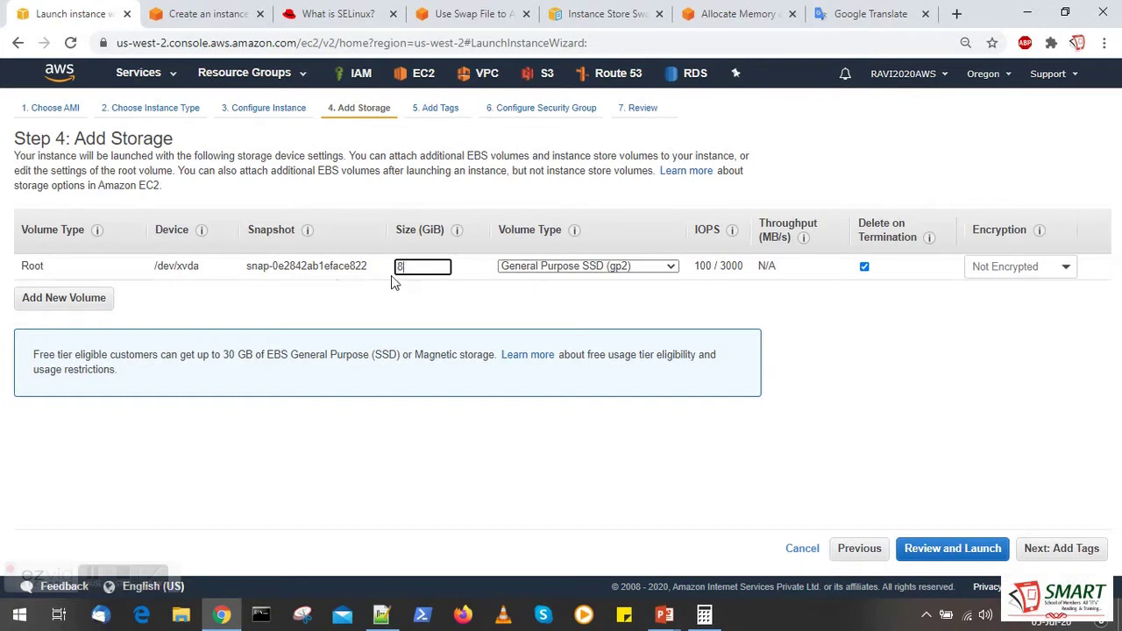
pyautogui.doubleClick(413, 268)
pyautogui.moveTo(45, 268); pyautogui.dragTo(19, 271)
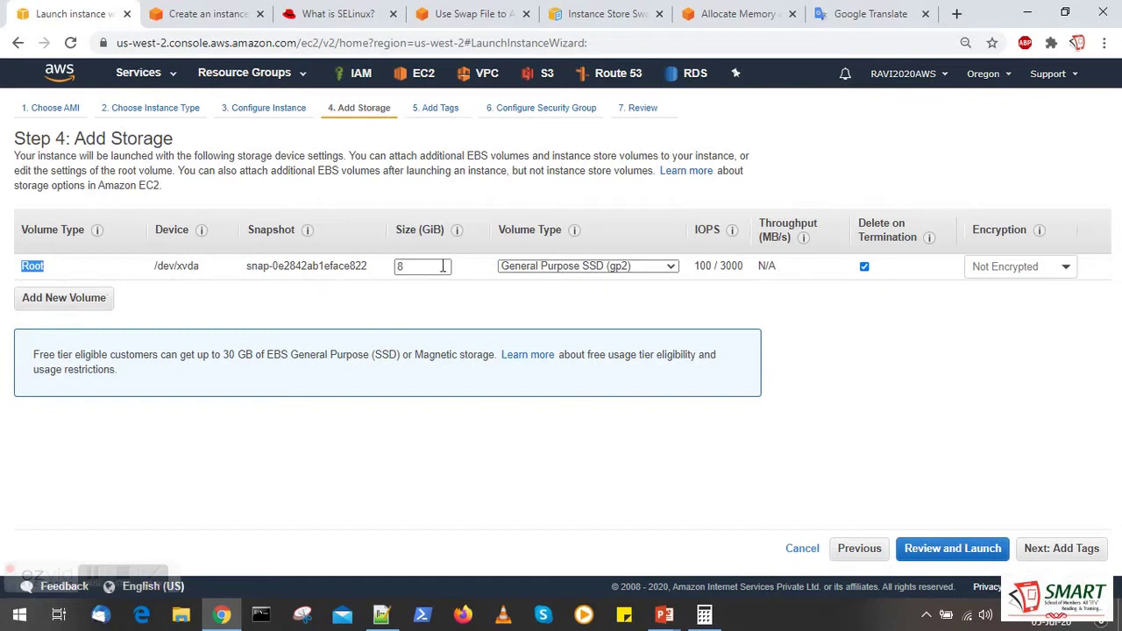
pyautogui.doubleClick(405, 266)
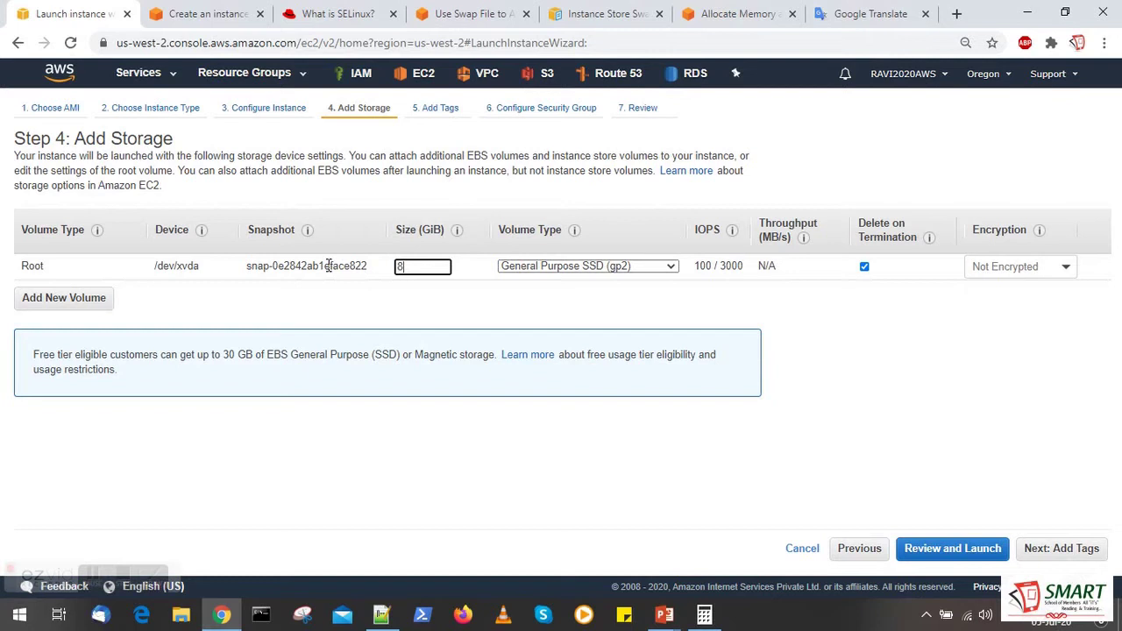
pyautogui.click(862, 369)
pyautogui.doubleClick(427, 273)
# Step: Keep the storage defaults, skip tags, and assign the existing security group MyKiASQL-SG, continuing to the launch review
pyautogui.click(1088, 558)
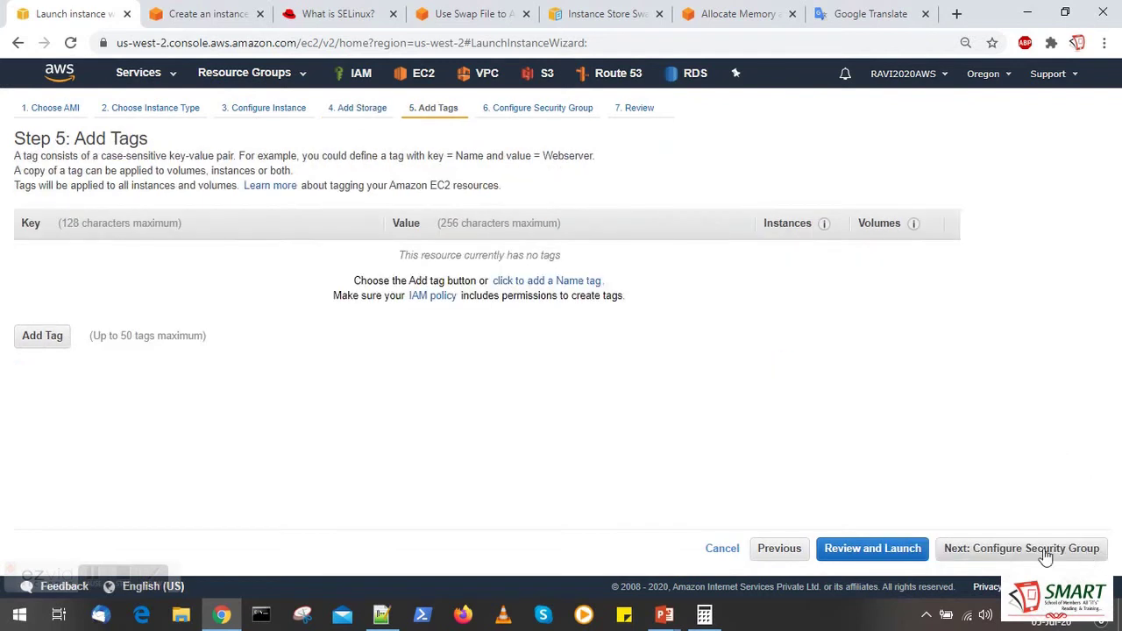
pyautogui.click(1054, 552)
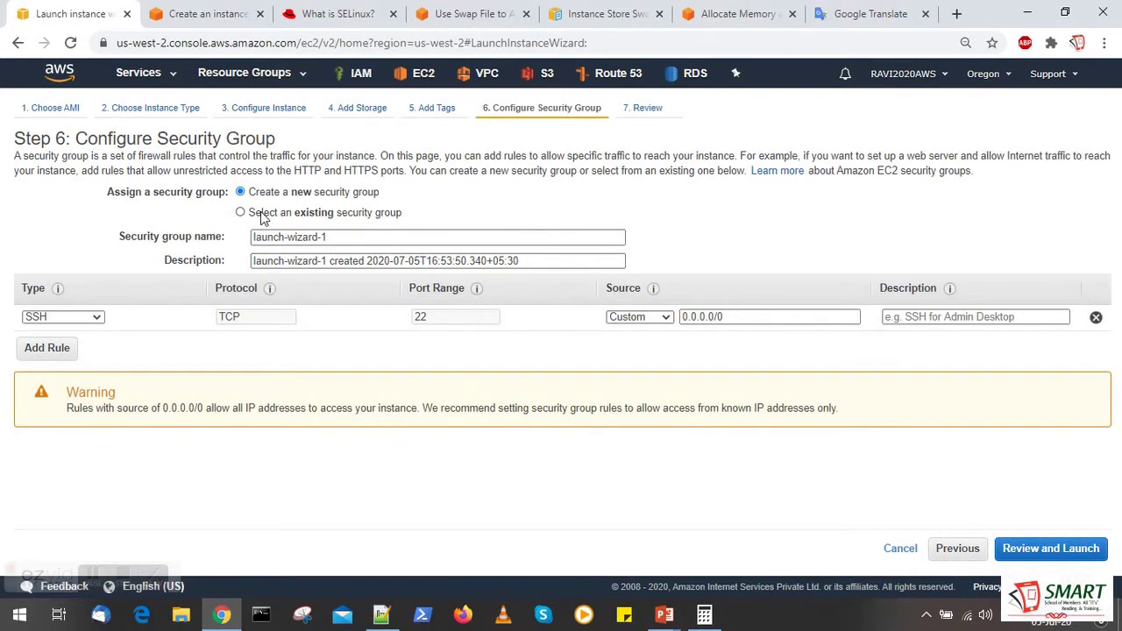
pyautogui.click(263, 213)
pyautogui.click(28, 294)
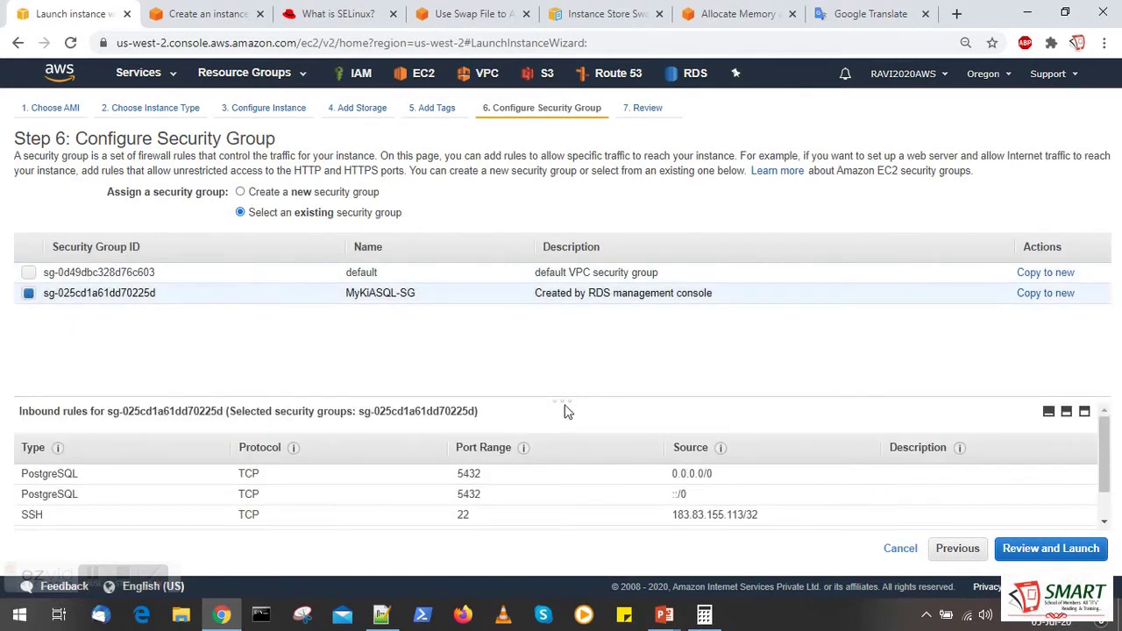
pyautogui.click(1041, 560)
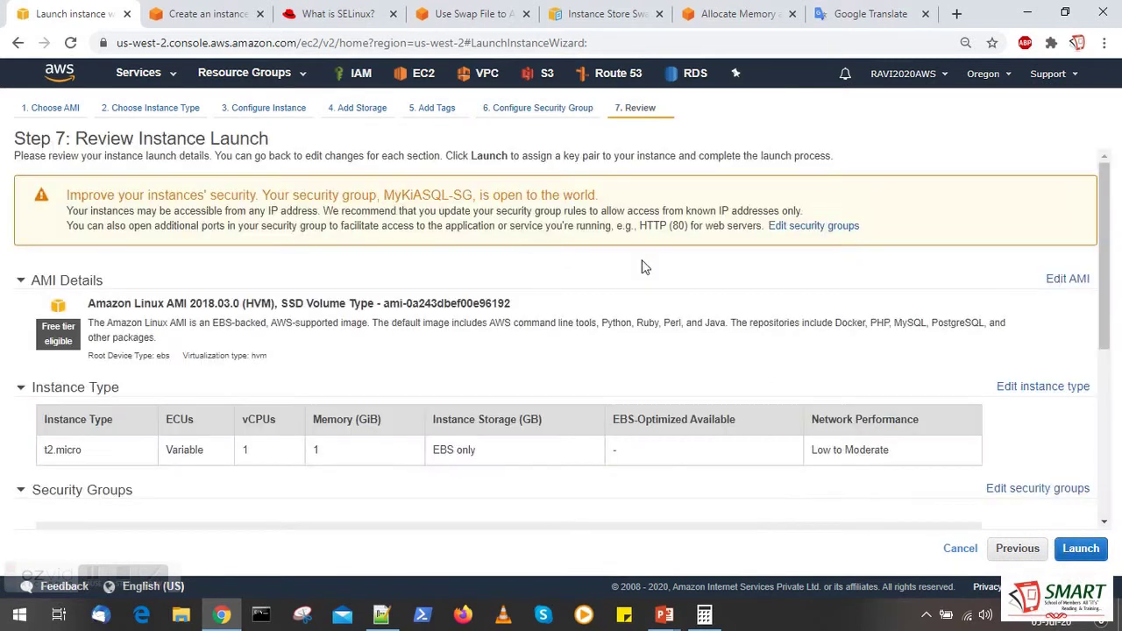
# Step: Launch the instance with the existing key pair ravi2020, acknowledging access to its private key, and open the instances list
pyautogui.click(1081, 548)
pyautogui.click(386, 383)
pyautogui.click(420, 411)
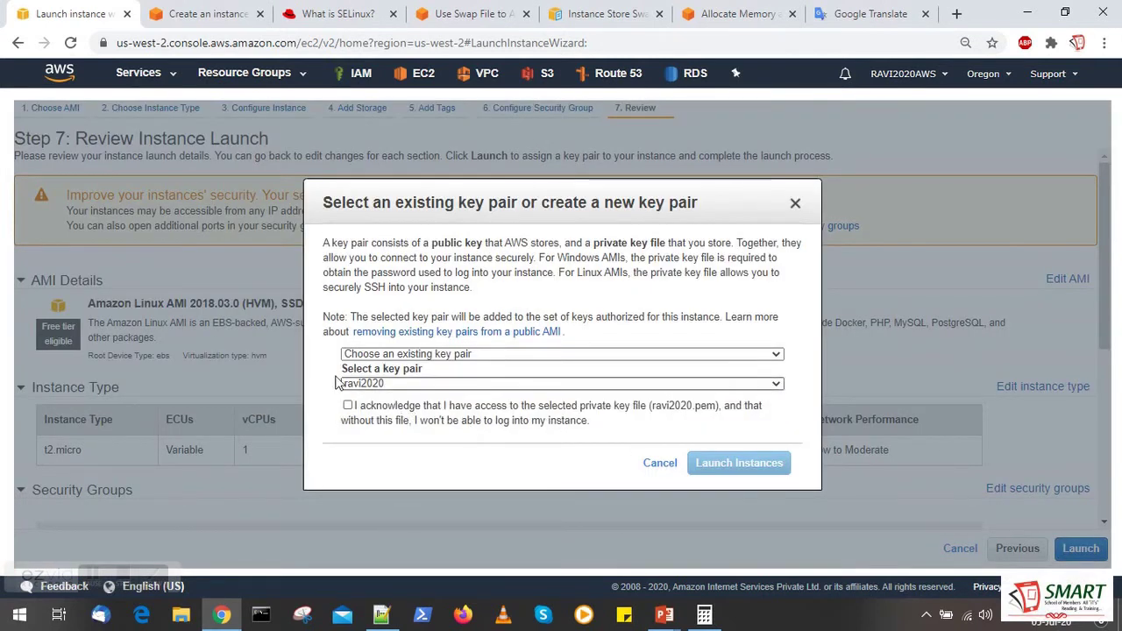
pyautogui.click(347, 406)
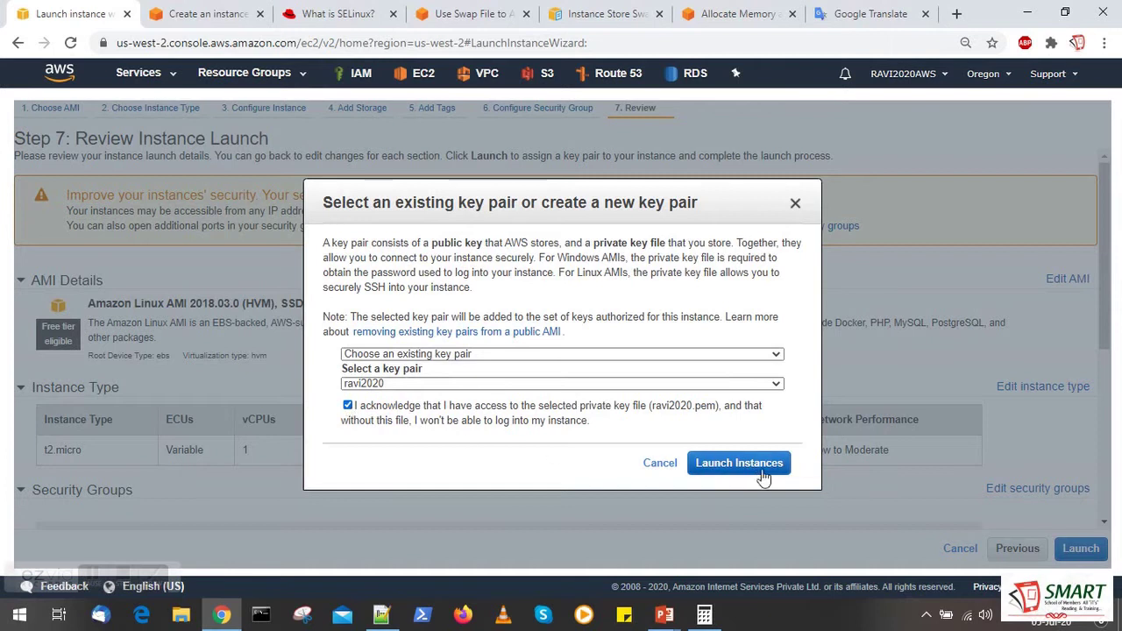
pyautogui.click(745, 463)
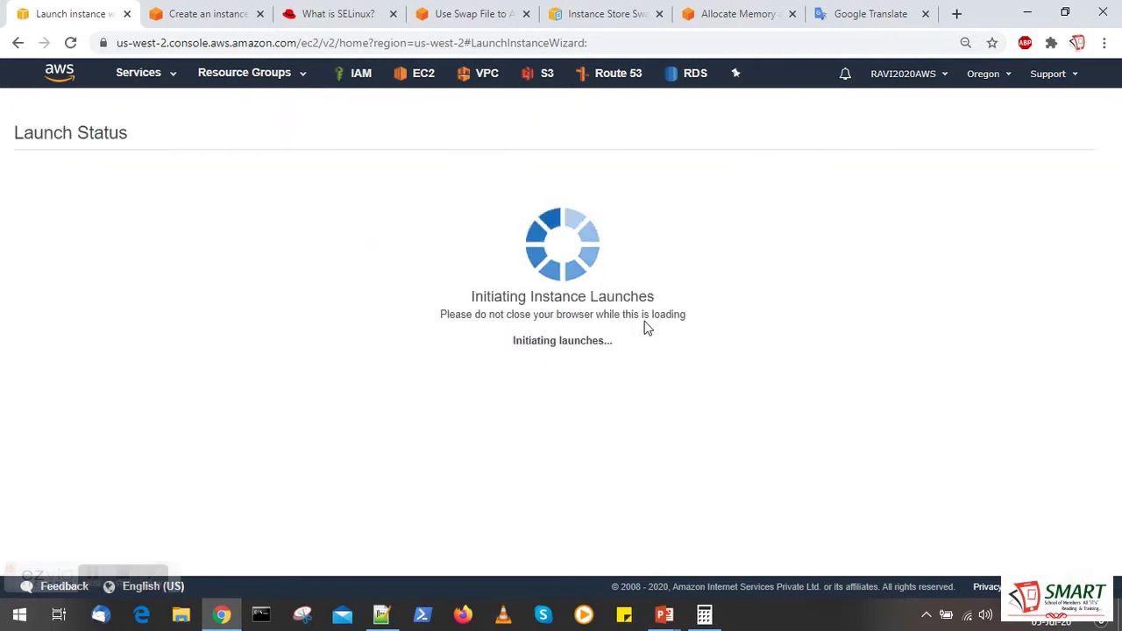
pyautogui.scroll(-1, 1004, 447)
pyautogui.click(1048, 557)
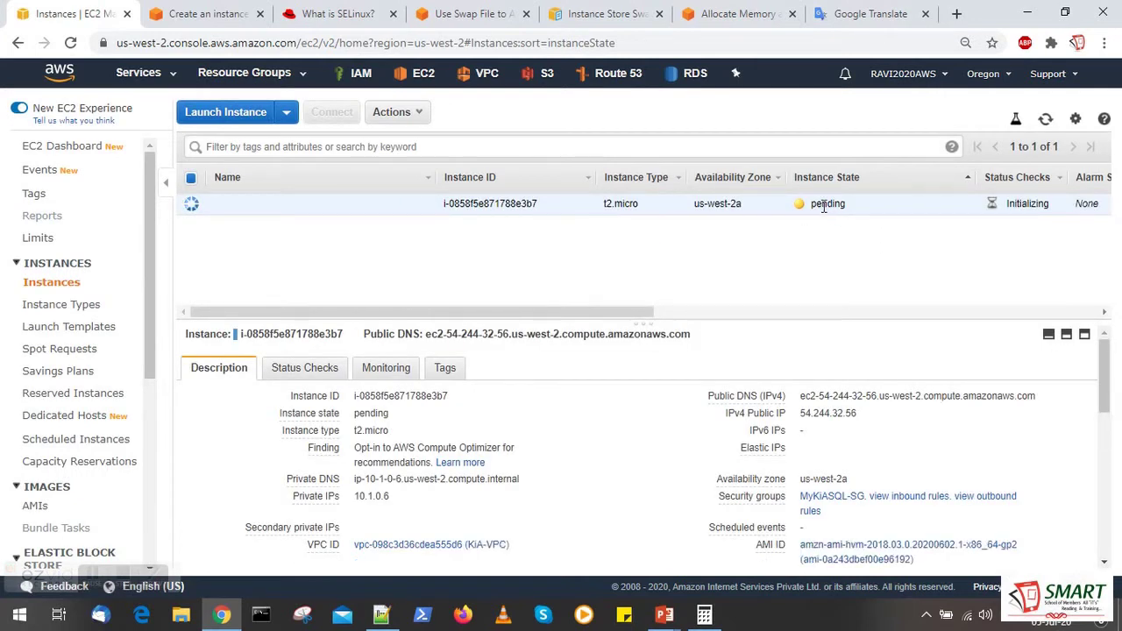
# Step: Copy the new instance's public IPv4 DNS name and reload the instances page
pyautogui.click(812, 412)
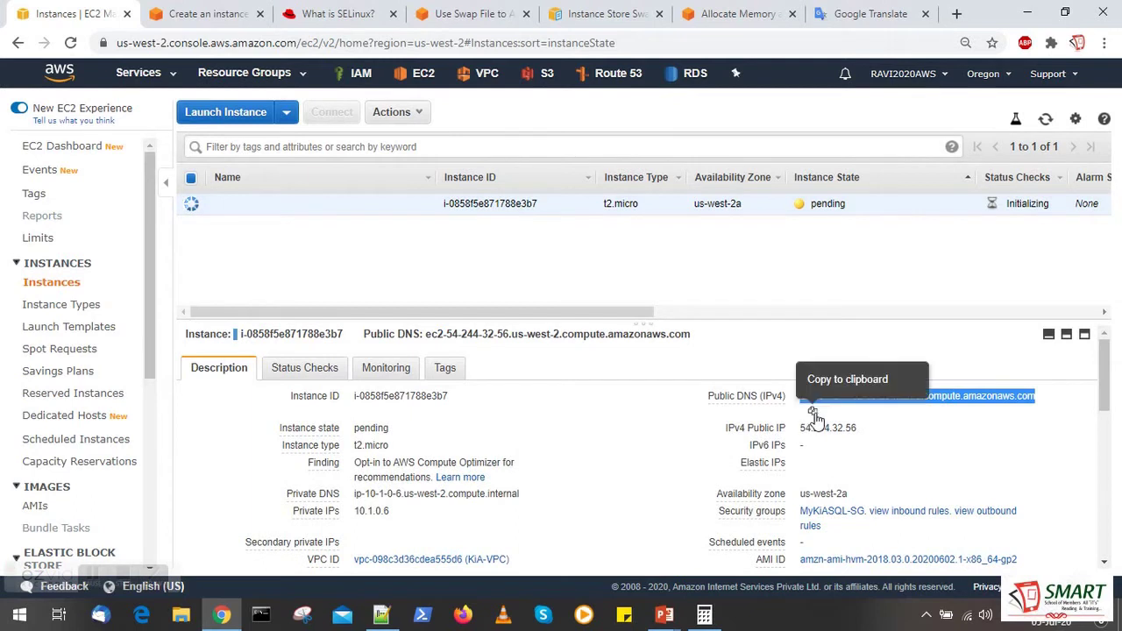
pyautogui.click(813, 412)
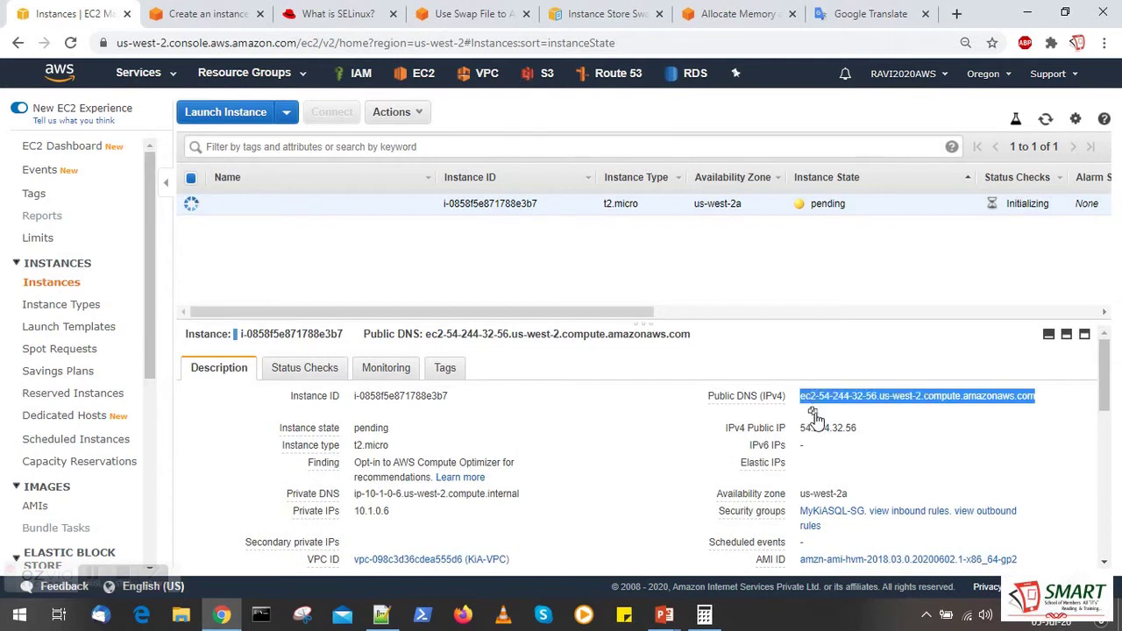
pyautogui.press('super')
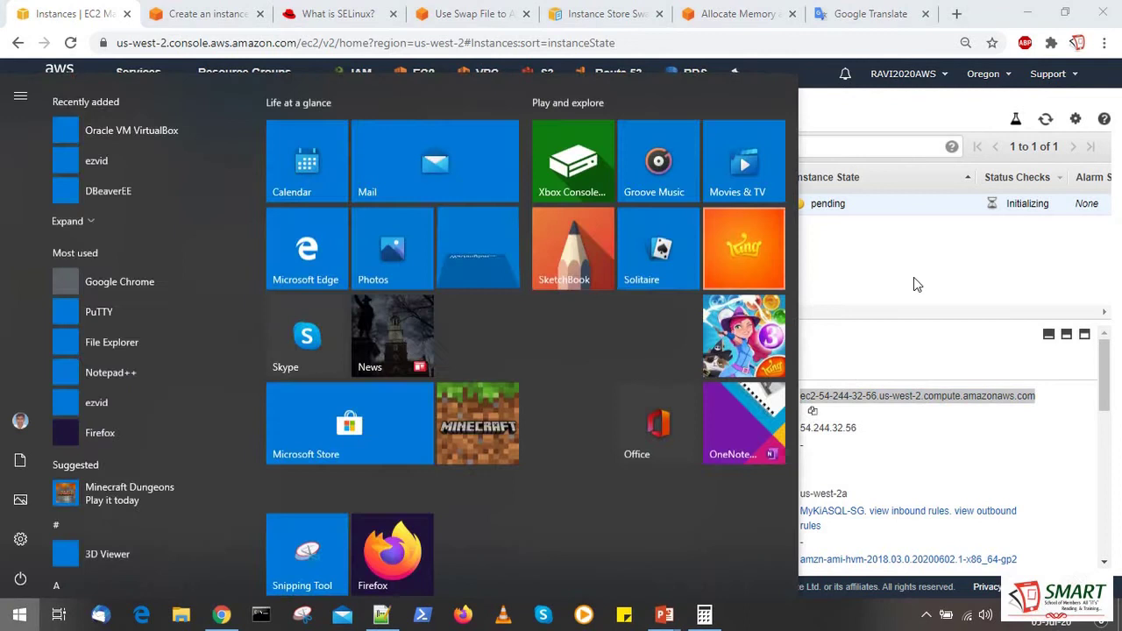
pyautogui.press('super')
pyautogui.rightClick(847, 260)
pyautogui.click(894, 306)
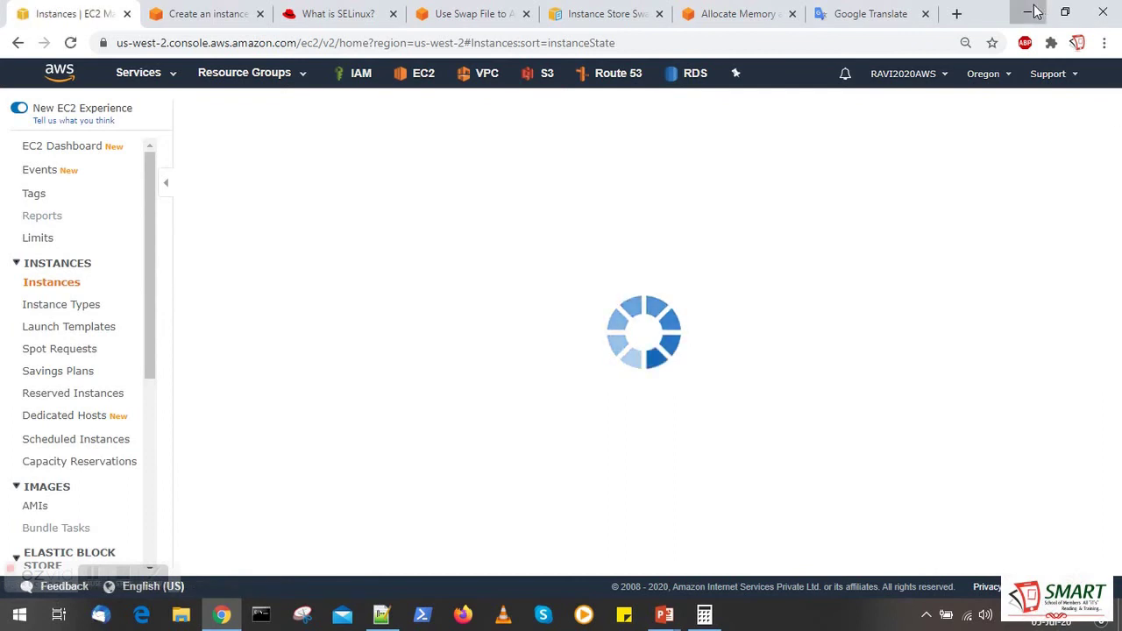
# Step: Switch to WinSCP and save the ec2-user@orgion site with the copied public DNS name as its host name
pyautogui.click(1027, 13)
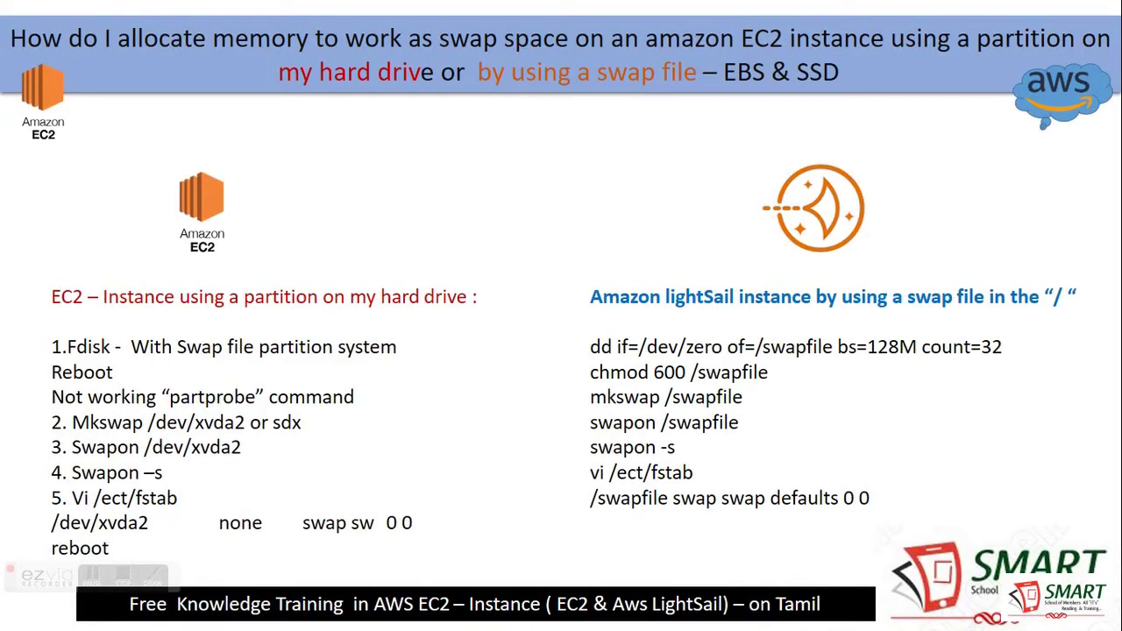
pyautogui.press('super+d')
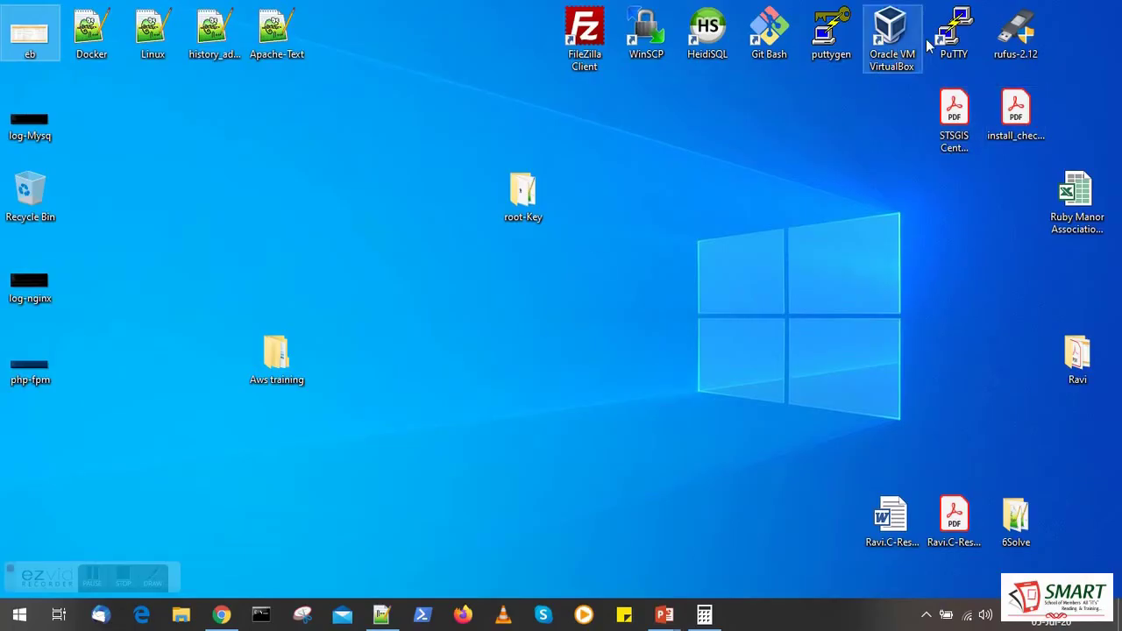
pyautogui.click(647, 40)
pyautogui.press('Return')
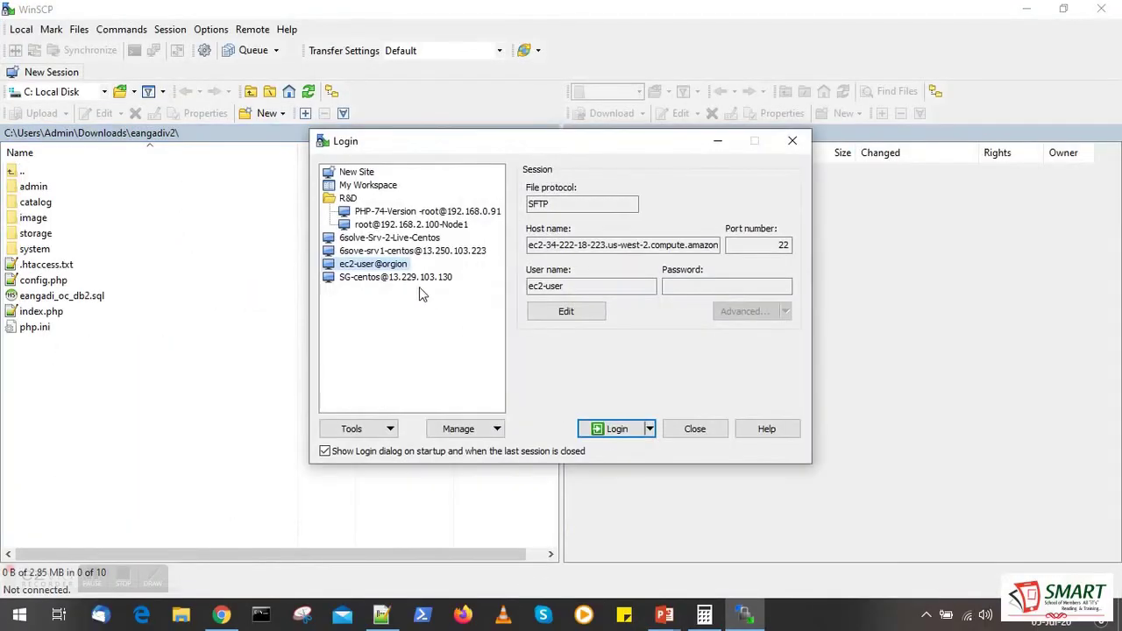
pyautogui.moveTo(381, 268)
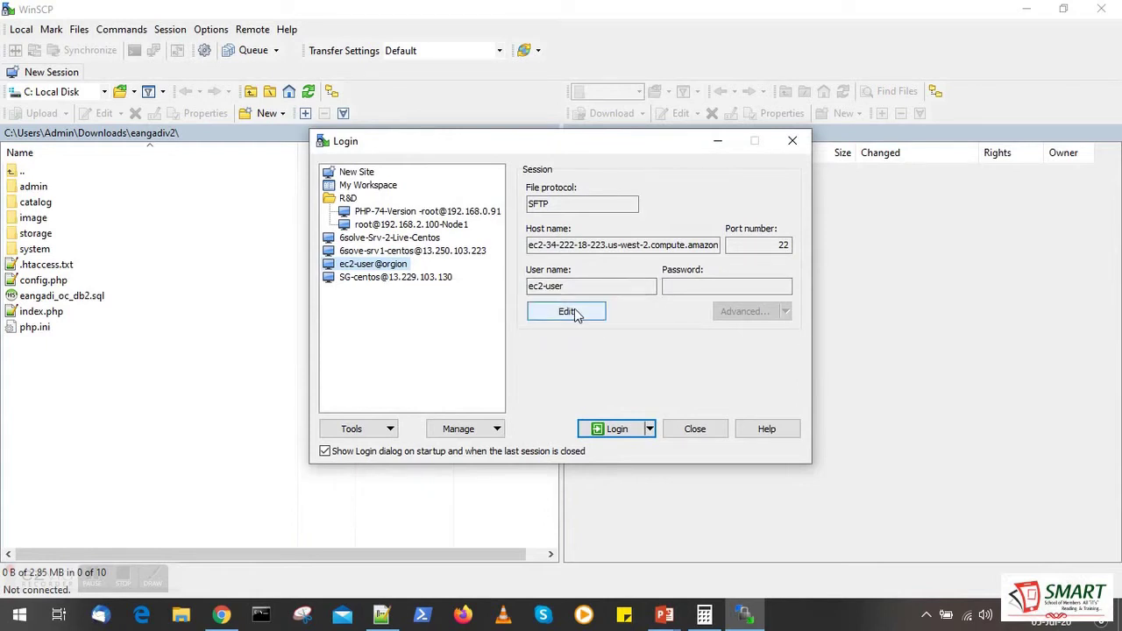
pyautogui.click(577, 316)
pyautogui.hotkey('ctrl', 'v')
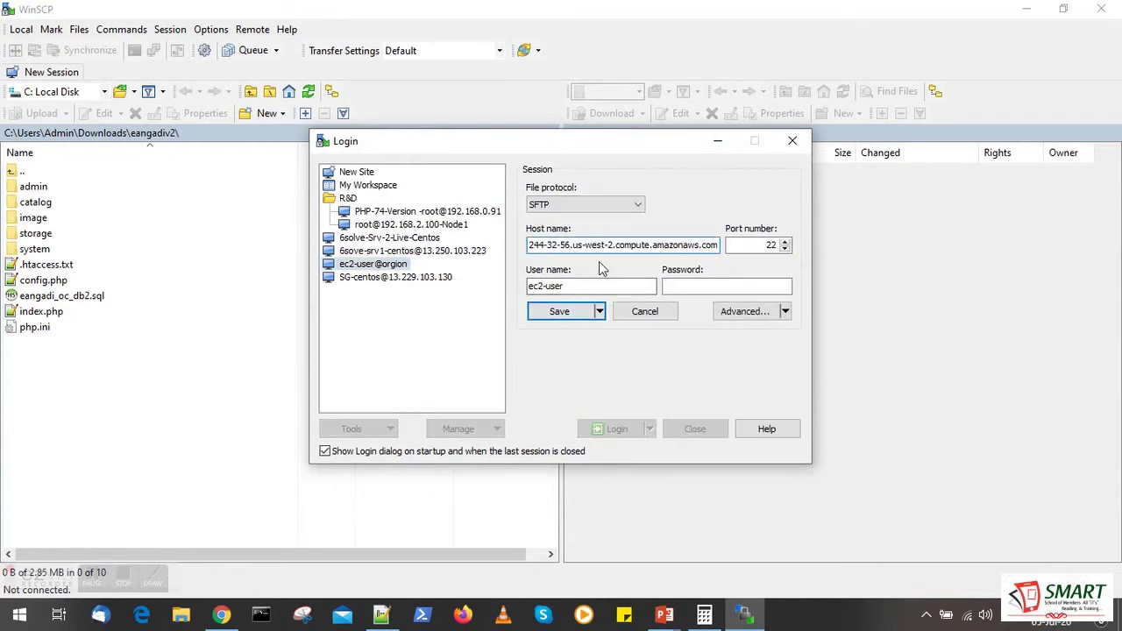
pyautogui.click(554, 313)
# Step: Try to open the ec2-user@orgion site in PuTTY, accepting the server's host key, and close the terminal session
pyautogui.click(650, 429)
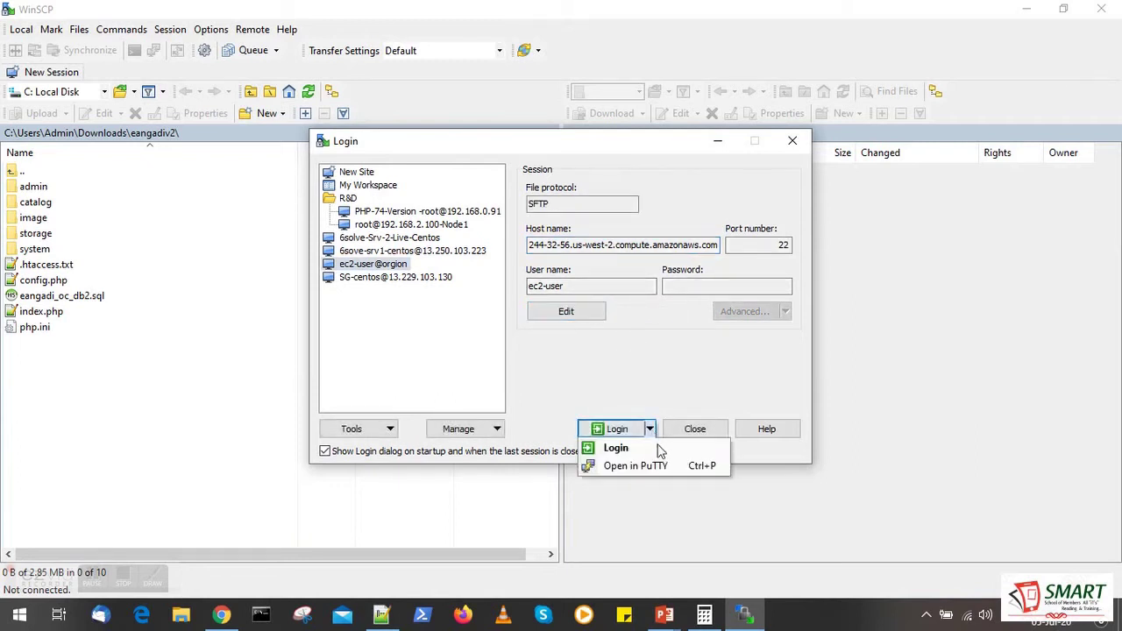
pyautogui.click(658, 466)
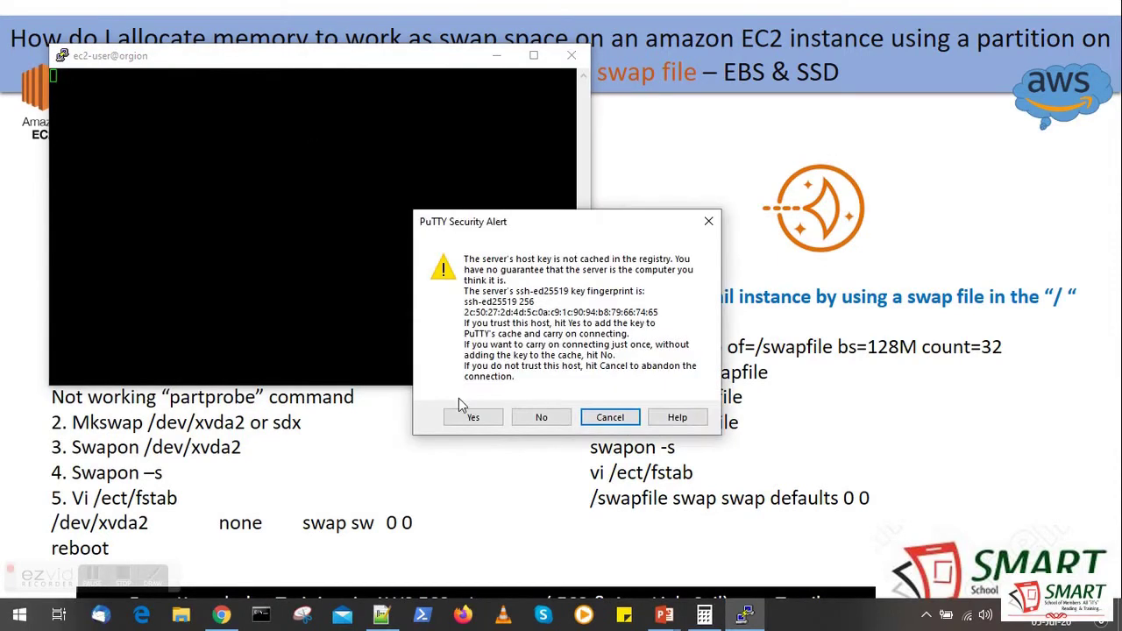
pyautogui.click(462, 414)
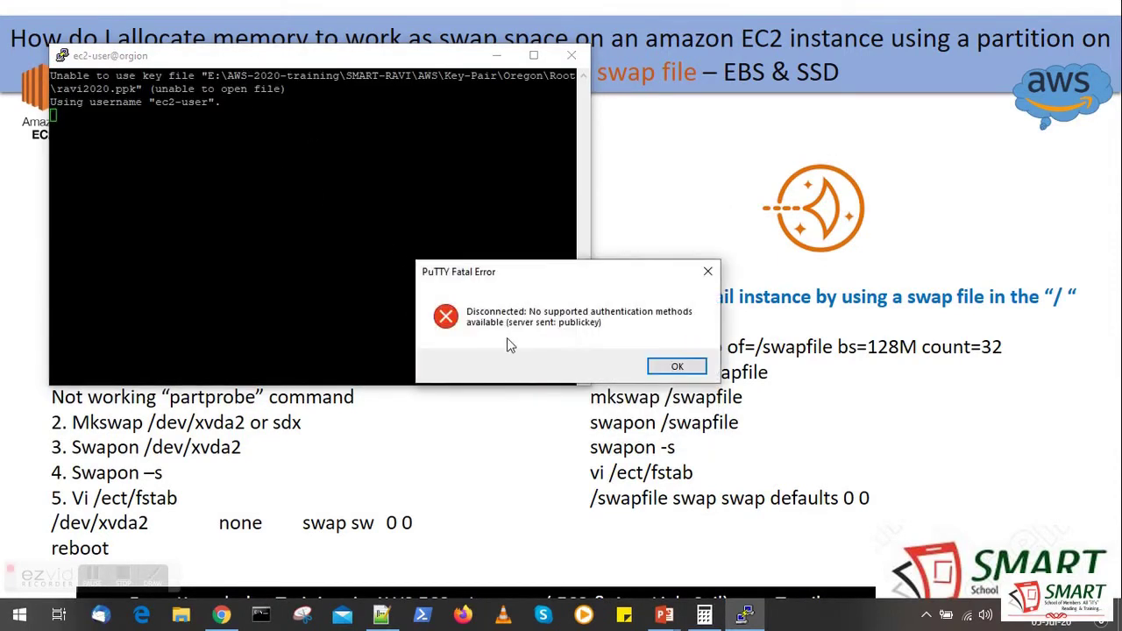
pyautogui.click(680, 363)
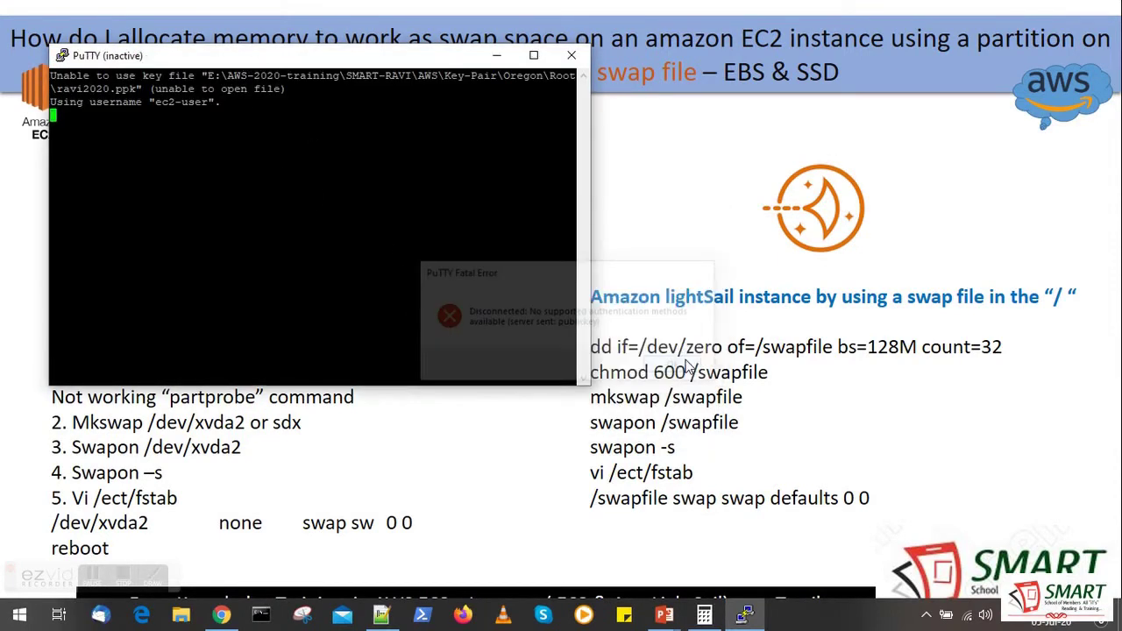
pyautogui.click(569, 56)
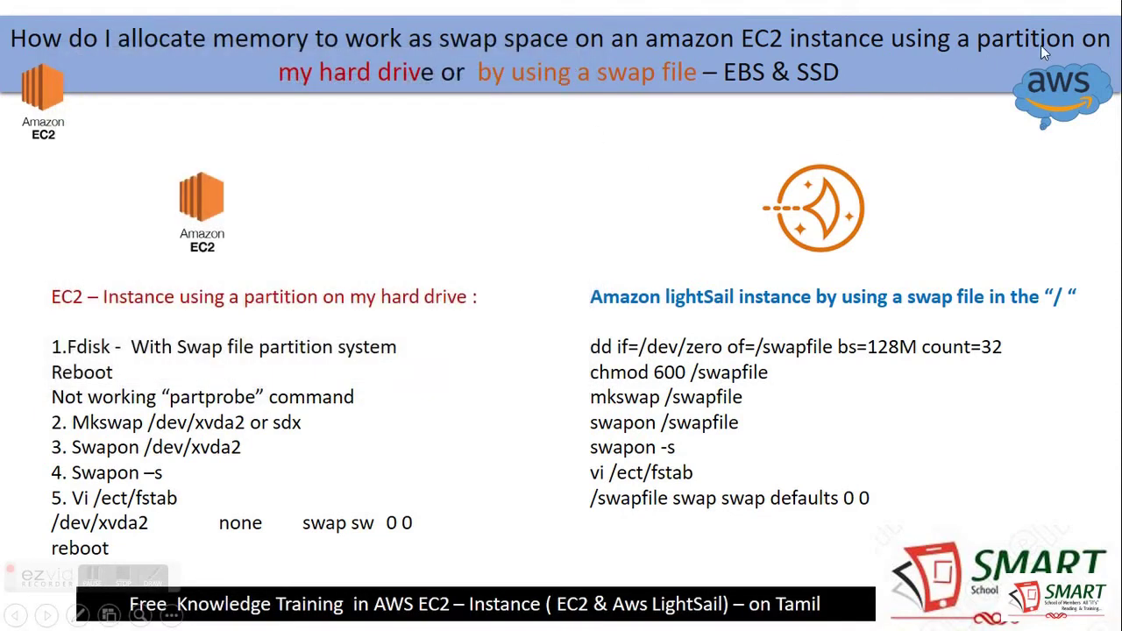
# Step: Switch to WinSCP, edit the ec2-user@orgion site and open the private key file selection in its SSH authentication settings
pyautogui.press('super+d')
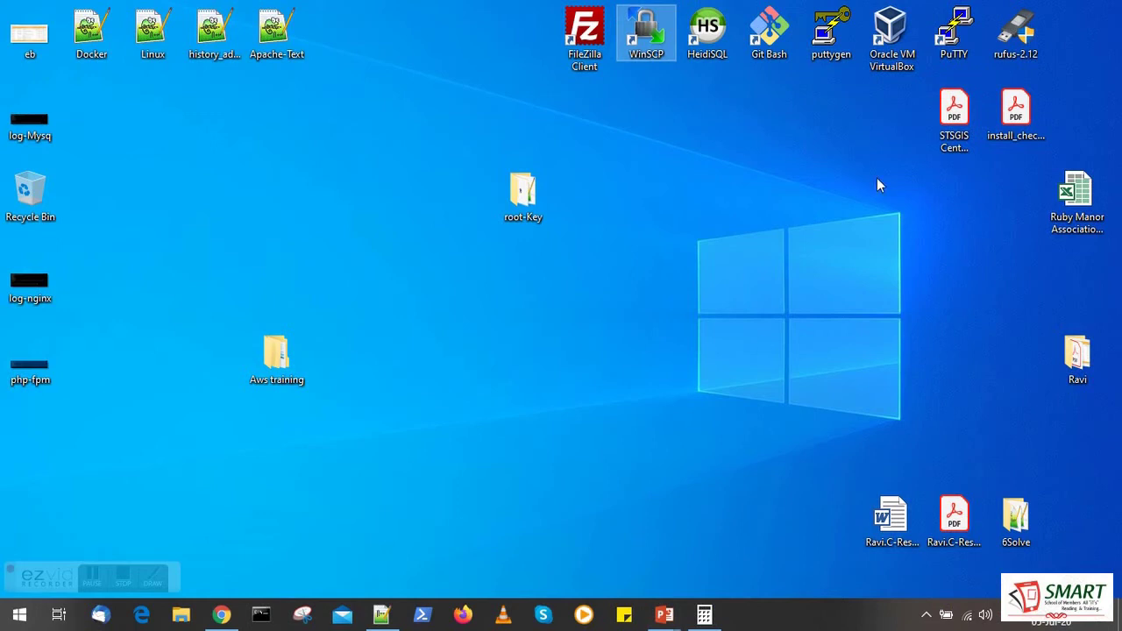
pyautogui.doubleClick(649, 40)
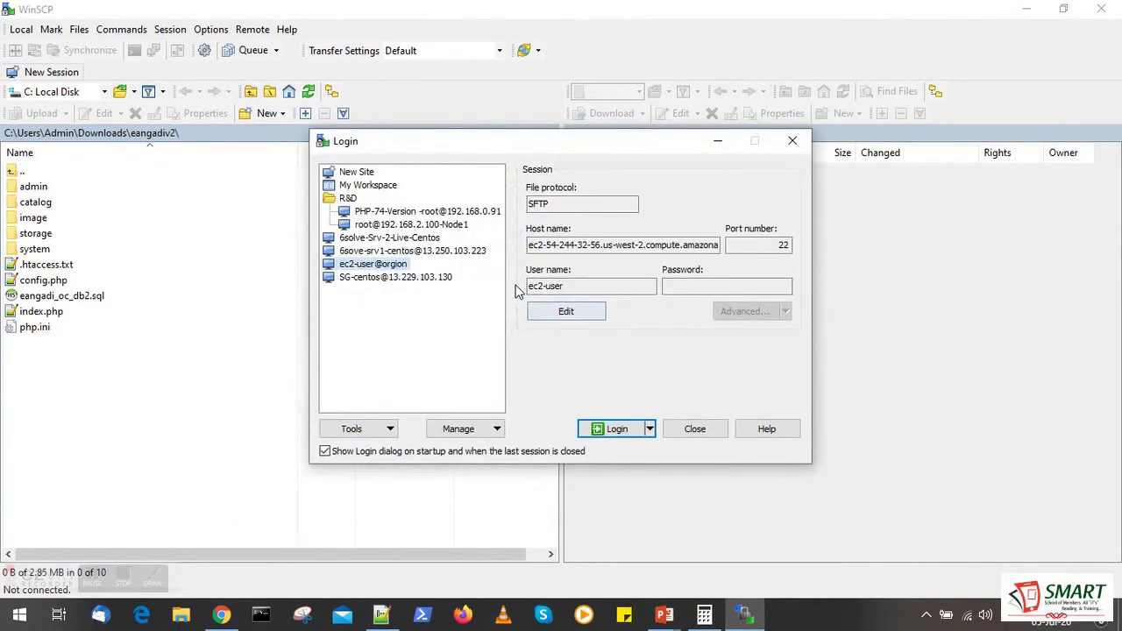
pyautogui.click(594, 313)
pyautogui.click(750, 314)
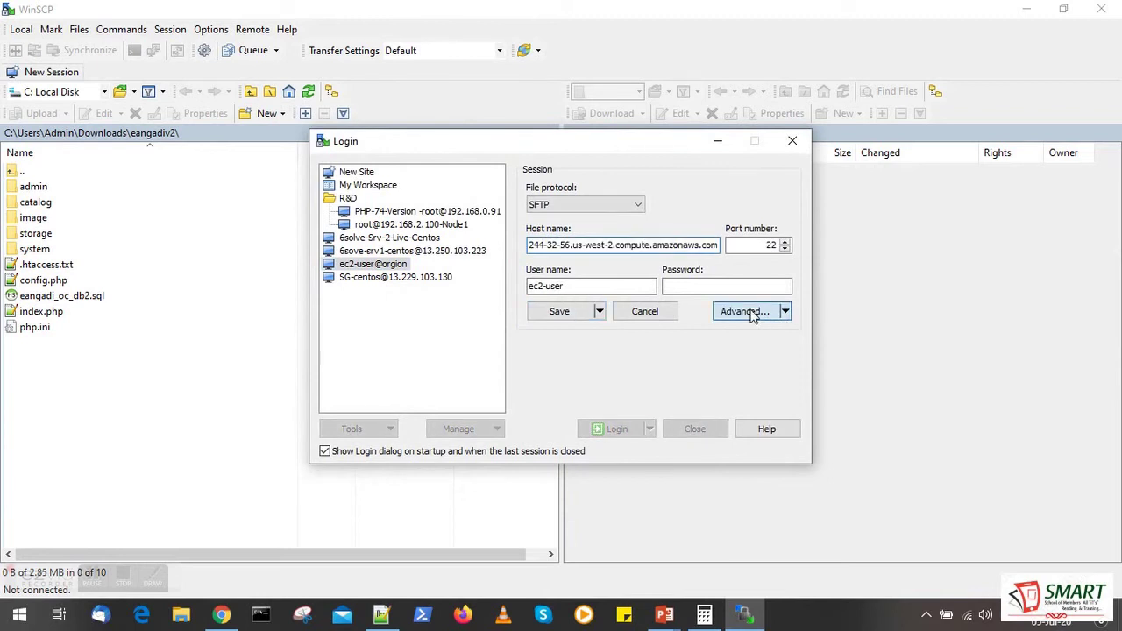
pyautogui.click(386, 291)
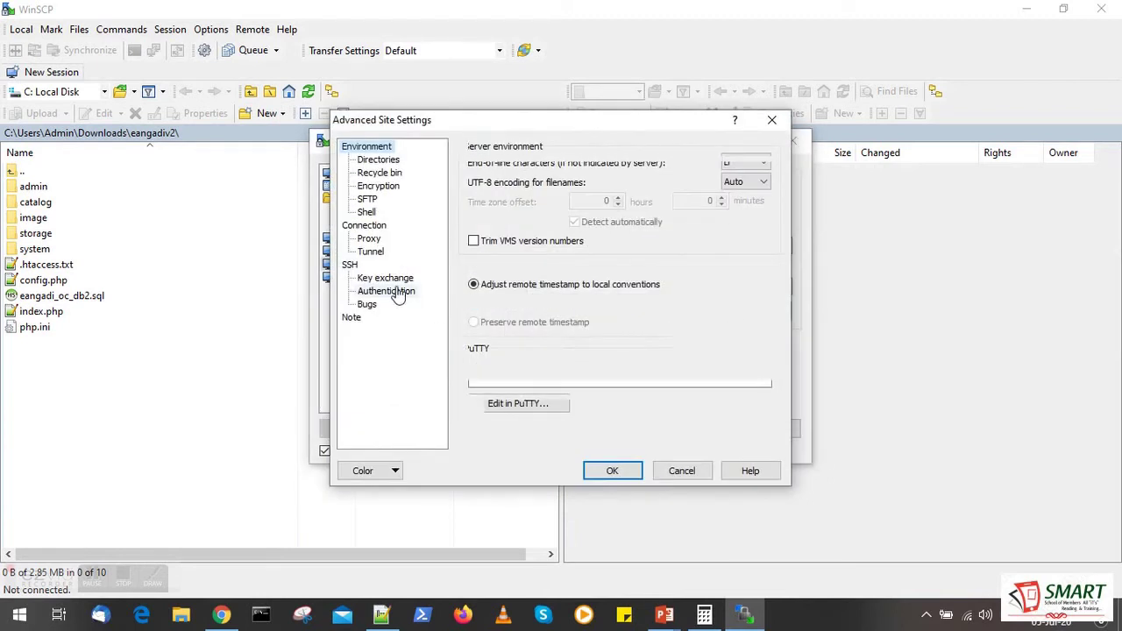
pyautogui.click(765, 320)
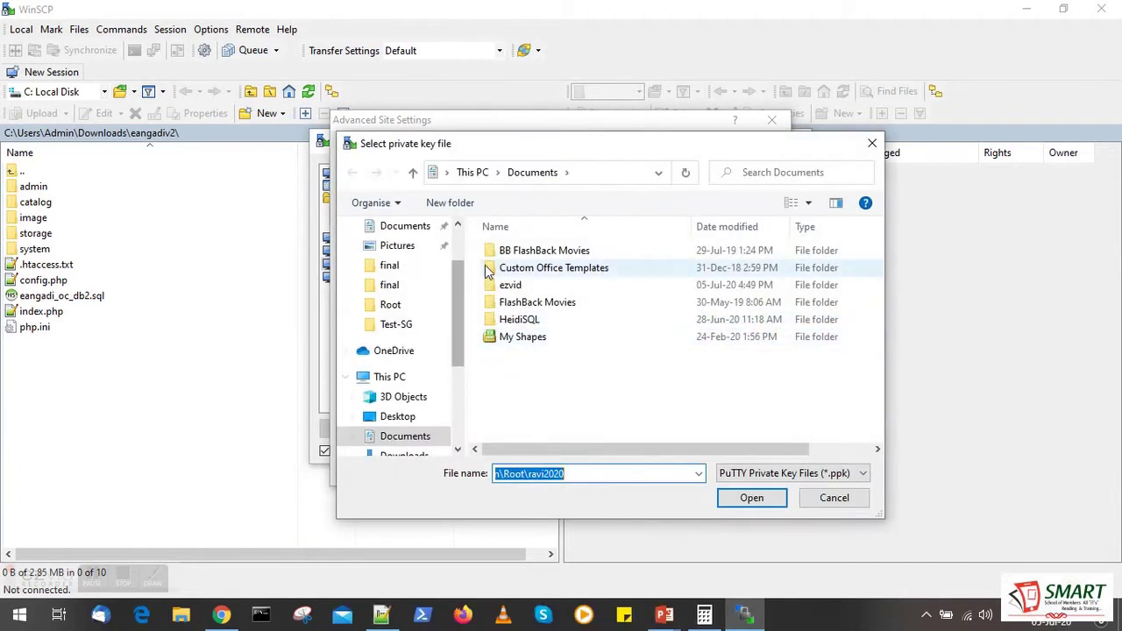
# Step: Browse to the AWS-2020-training folder on Local Disk (E:) for the private key file
pyautogui.moveTo(459, 327); pyautogui.dragTo(461, 409)
pyautogui.click(432, 406)
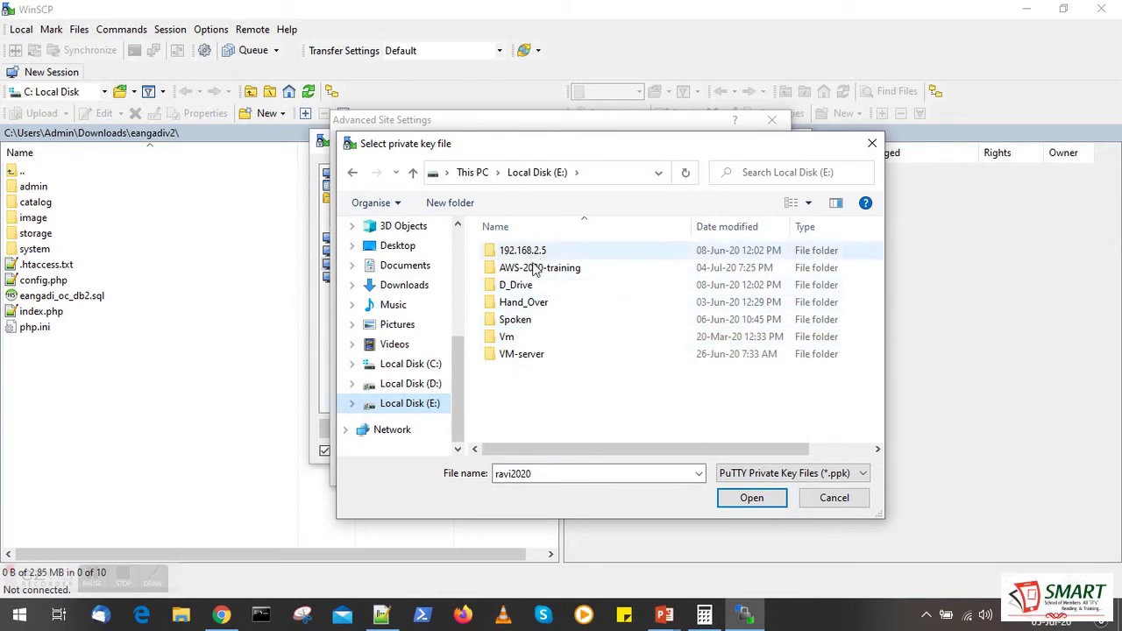
pyautogui.doubleClick(566, 270)
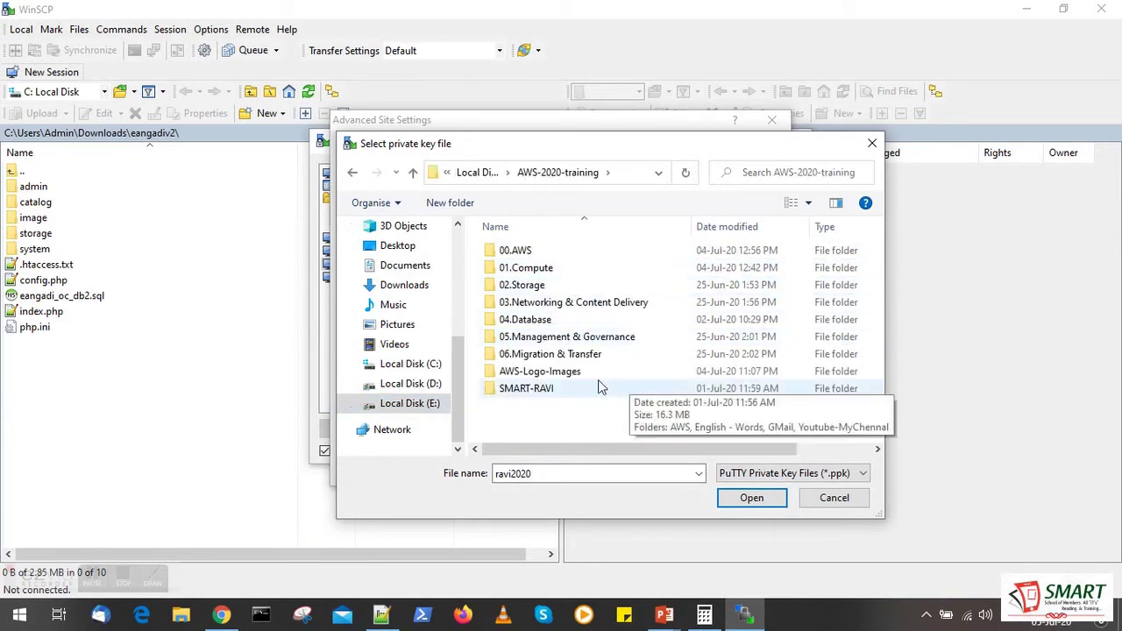
pyautogui.doubleClick(517, 252)
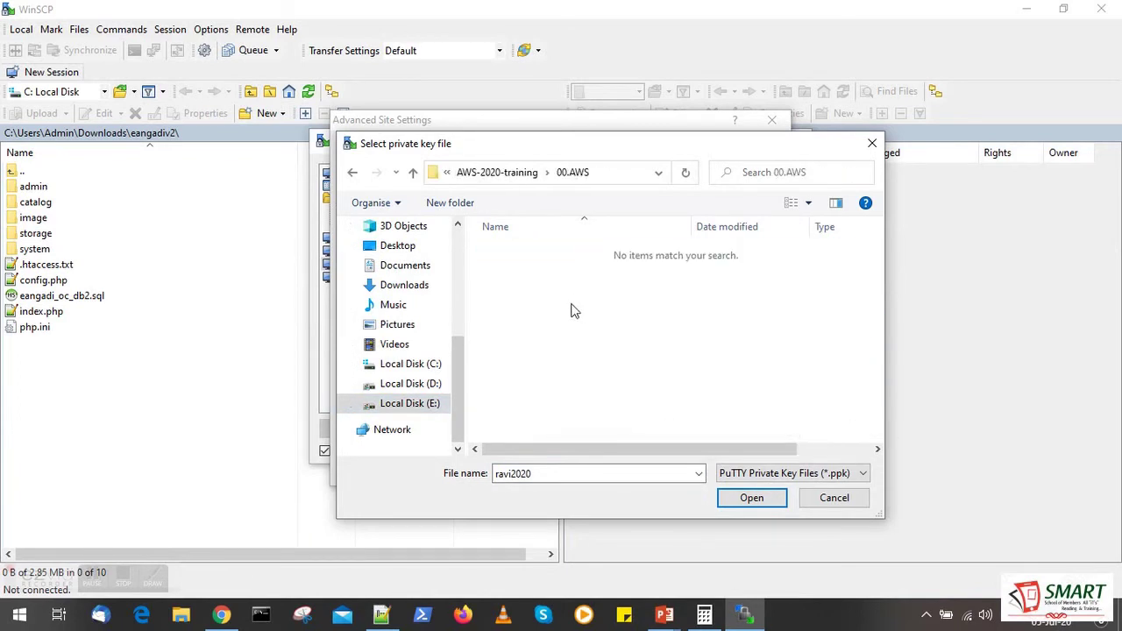
pyautogui.click(352, 173)
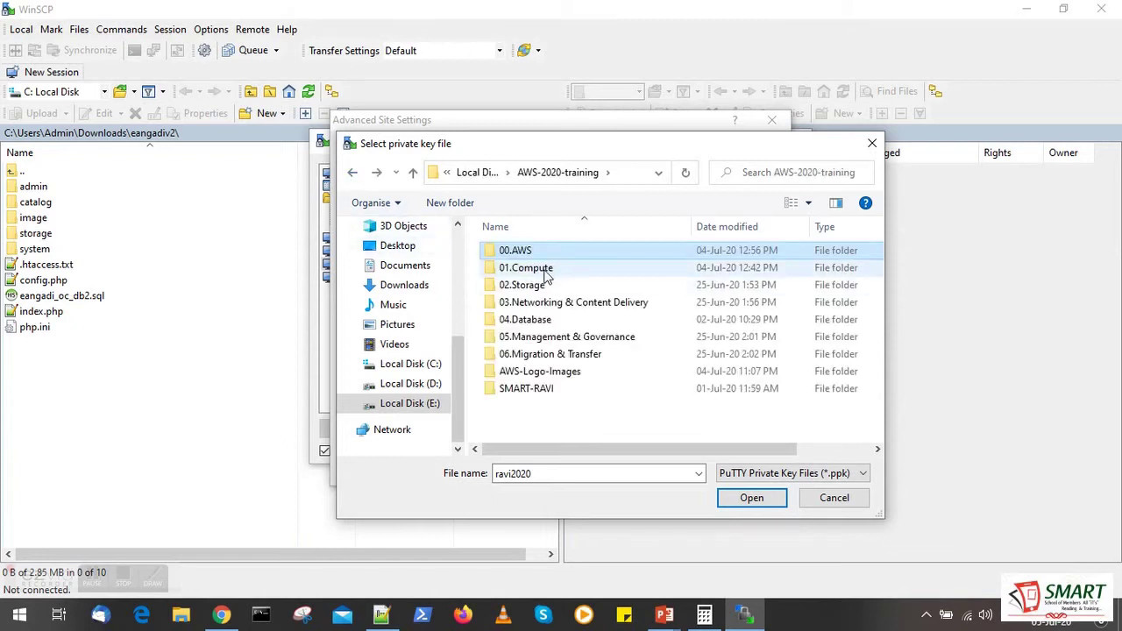
pyautogui.doubleClick(526, 269)
pyautogui.doubleClick(517, 251)
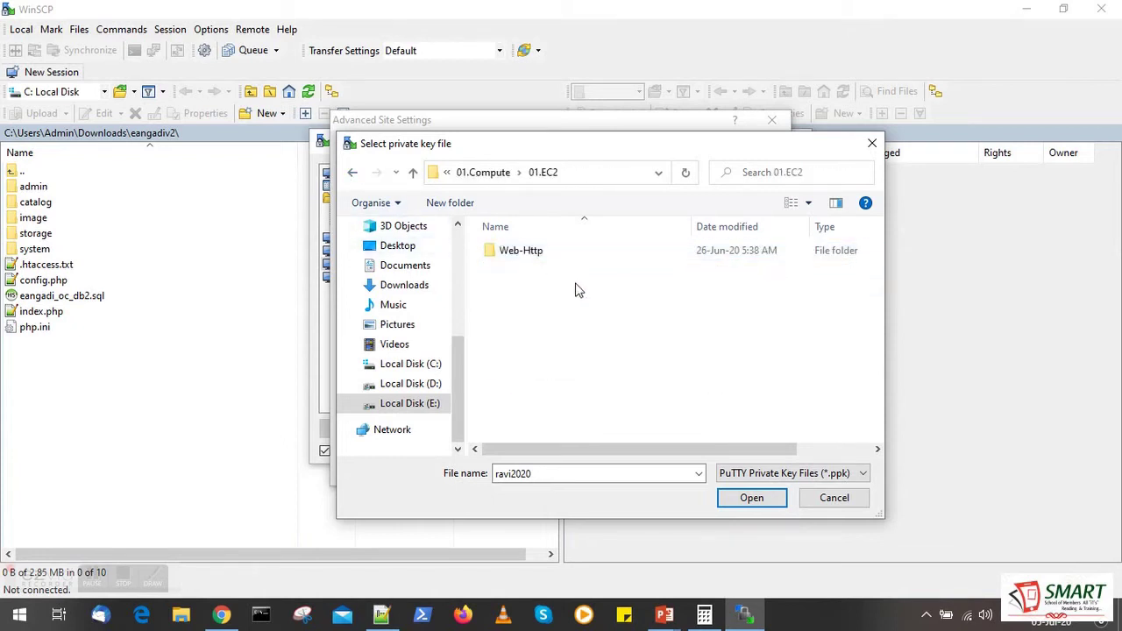
pyautogui.click(354, 175)
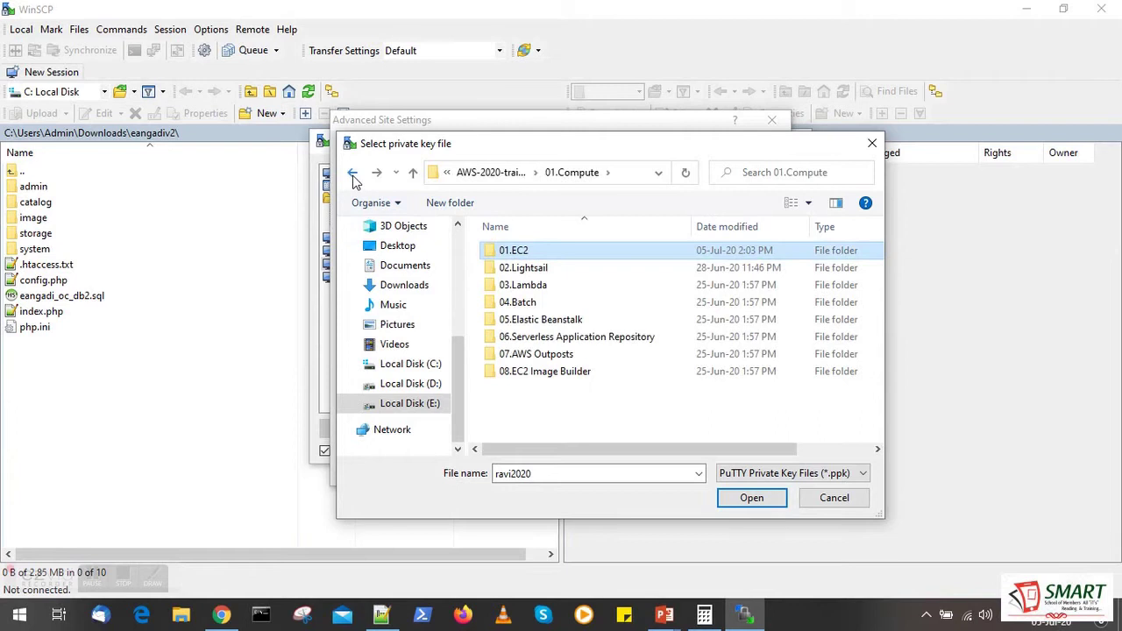
pyautogui.click(354, 175)
# Step: Load the ravi2020 private key from SMART-RAVI\AWS\Key-Pair\EC2\Oregon\Root and save the ec2-user@orgion site
pyautogui.doubleClick(532, 389)
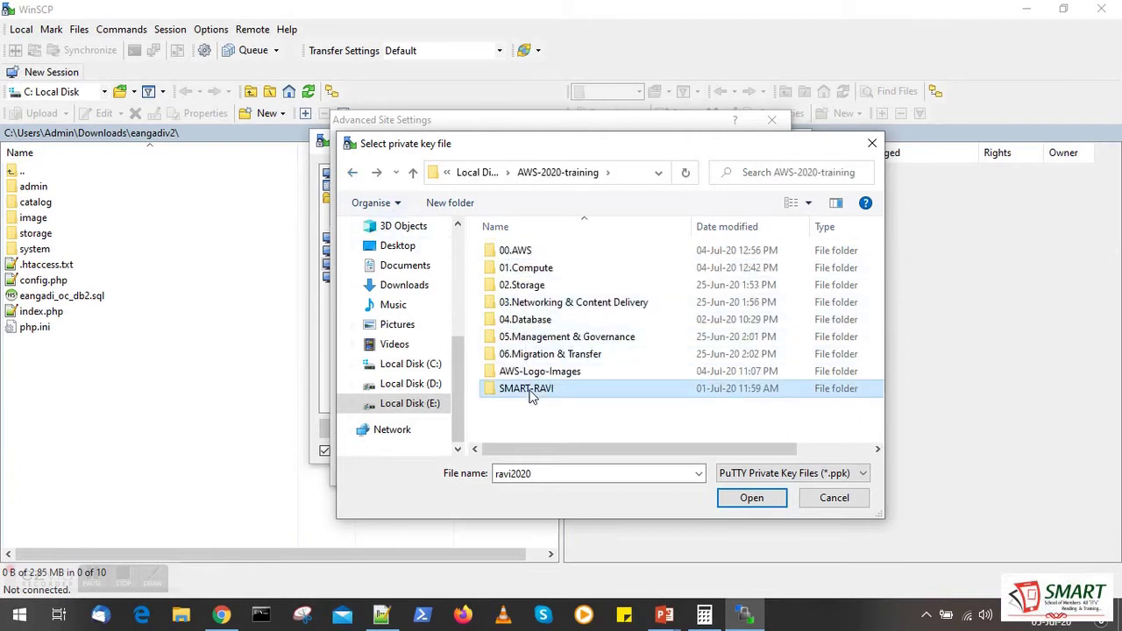
pyautogui.click(511, 251)
pyautogui.doubleClick(514, 254)
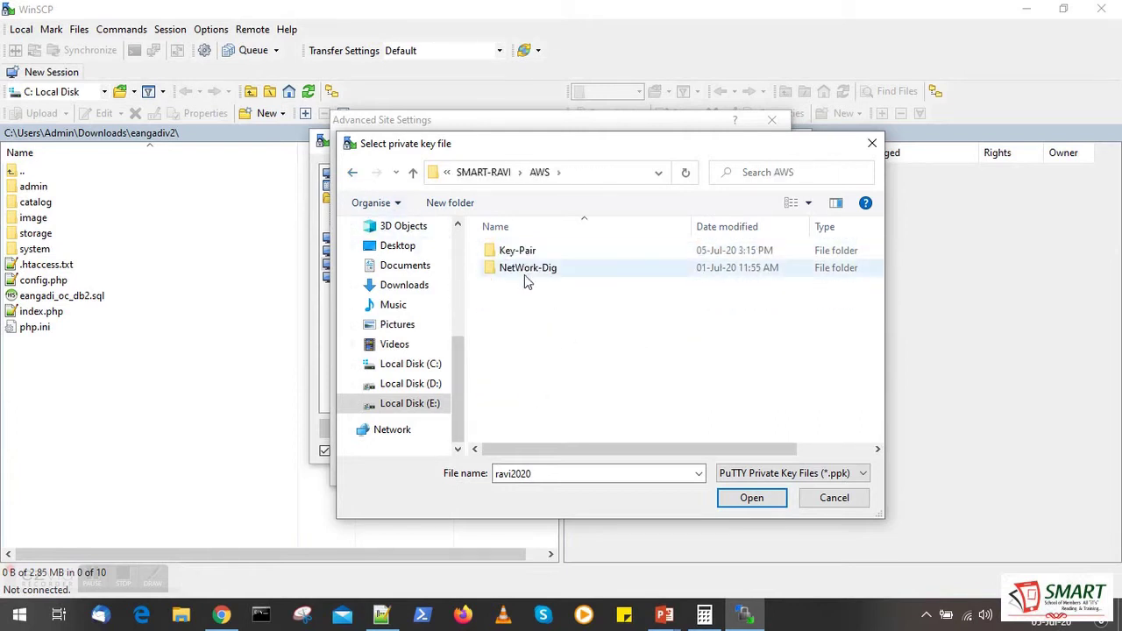
pyautogui.doubleClick(524, 252)
pyautogui.doubleClick(512, 251)
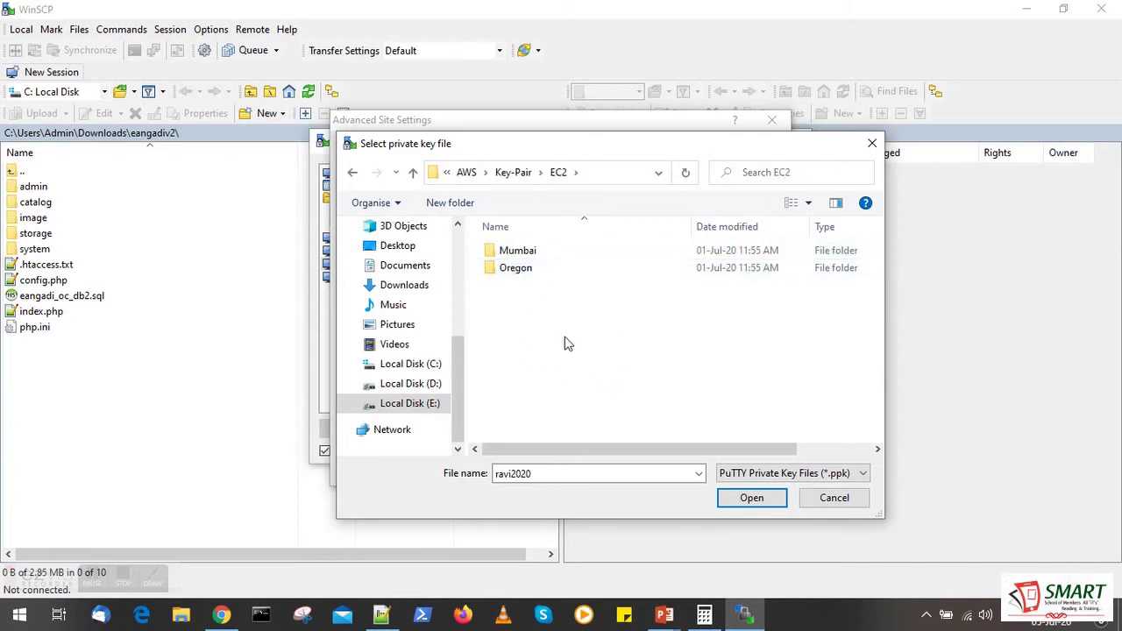
pyautogui.click(518, 274)
pyautogui.doubleClick(518, 274)
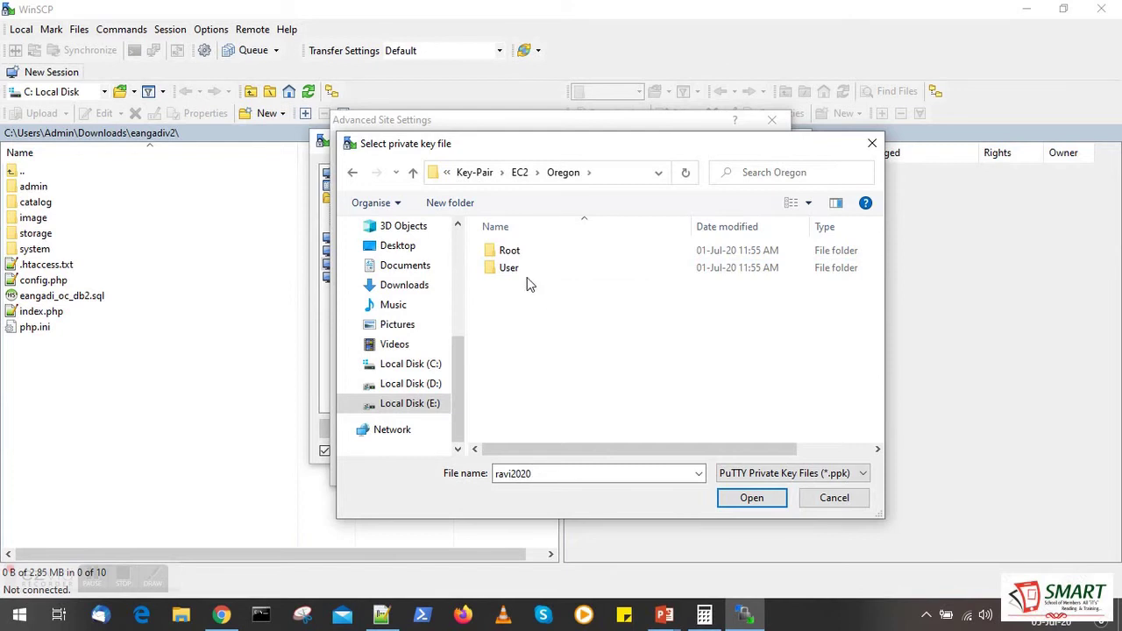
pyautogui.doubleClick(525, 257)
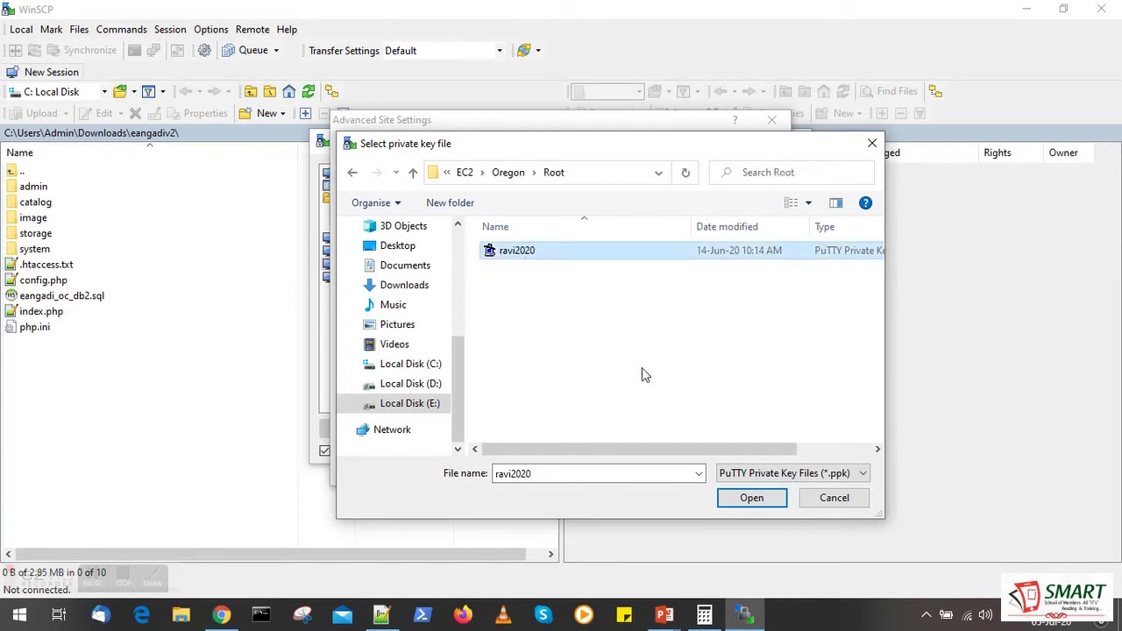
pyautogui.click(752, 497)
pyautogui.click(611, 470)
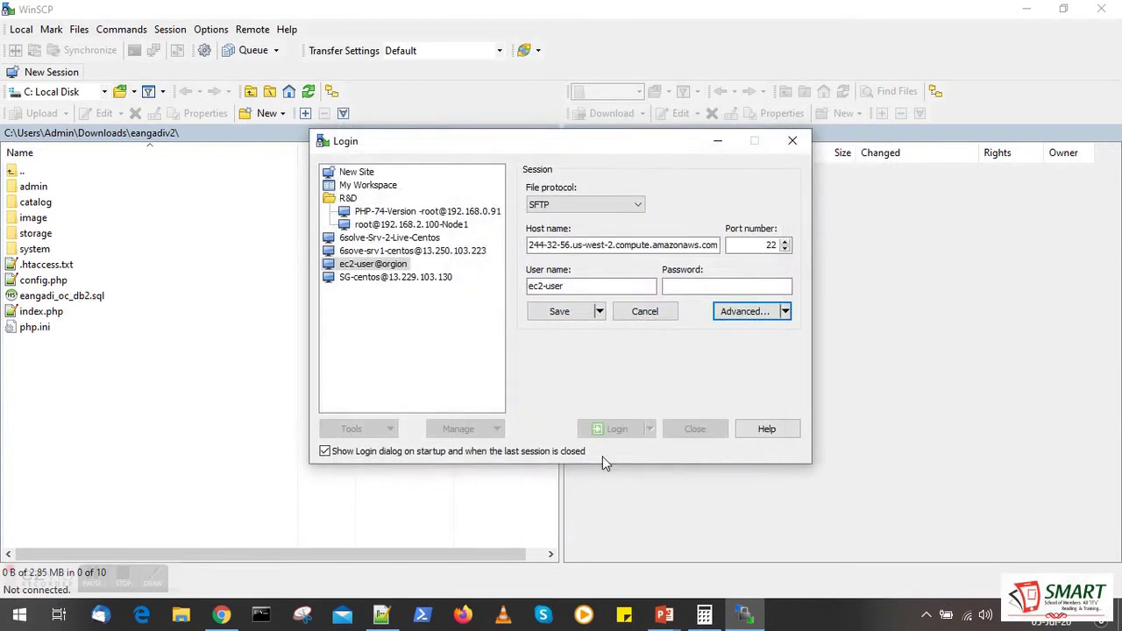
pyautogui.click(561, 314)
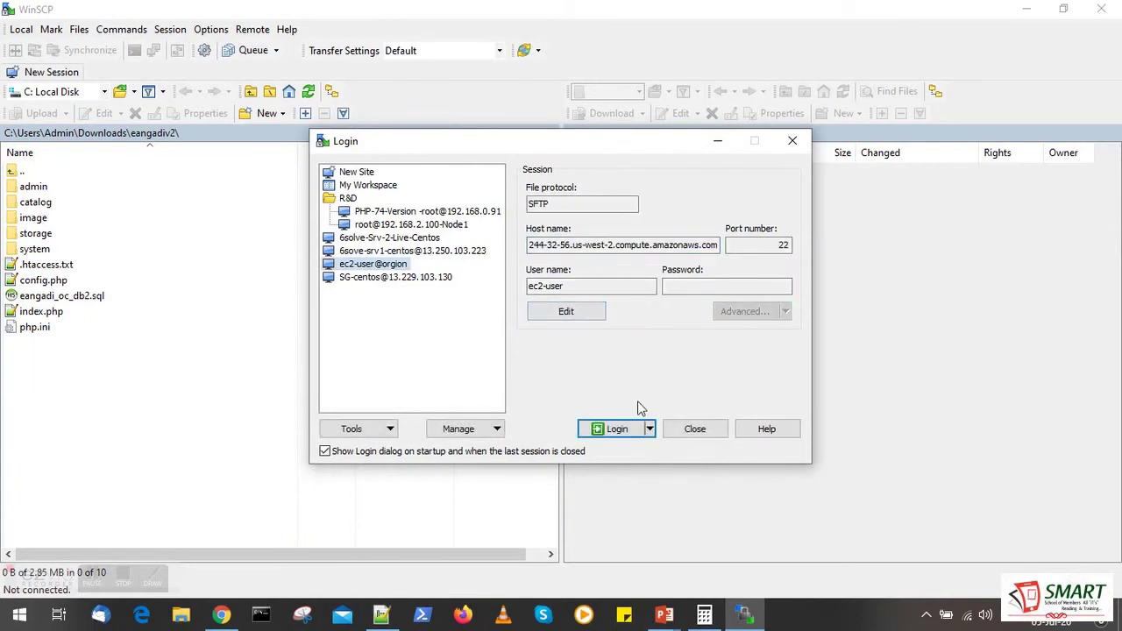
# Step: Log in to the ec2-user@orgion site, accept the server's host key, and open the session in PuTTY
pyautogui.click(650, 428)
pyautogui.click(635, 446)
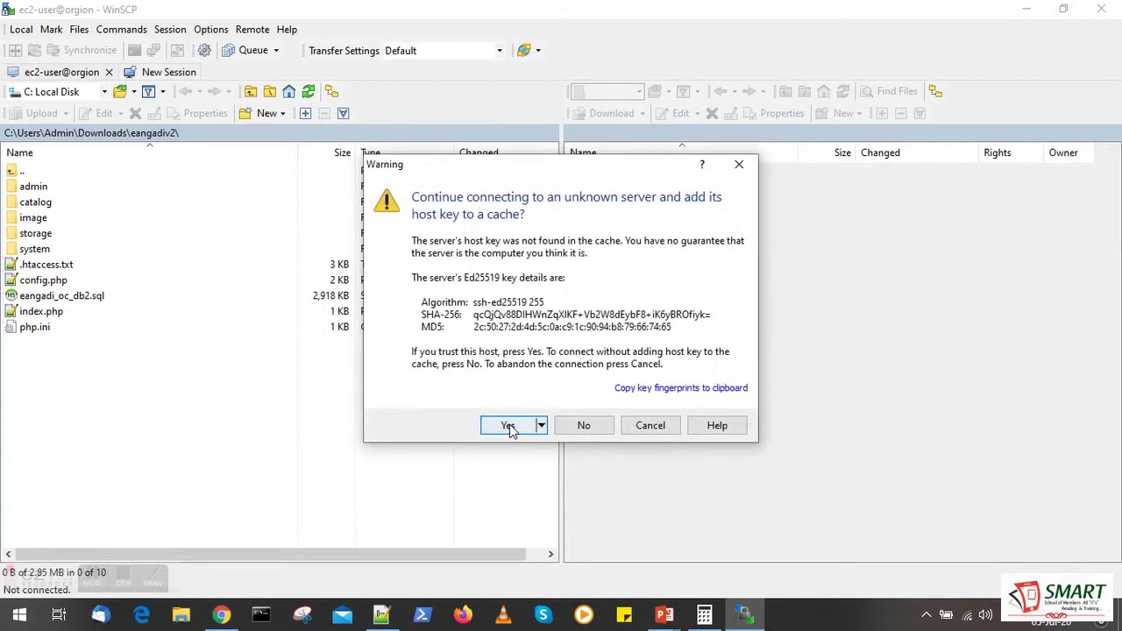
pyautogui.click(509, 426)
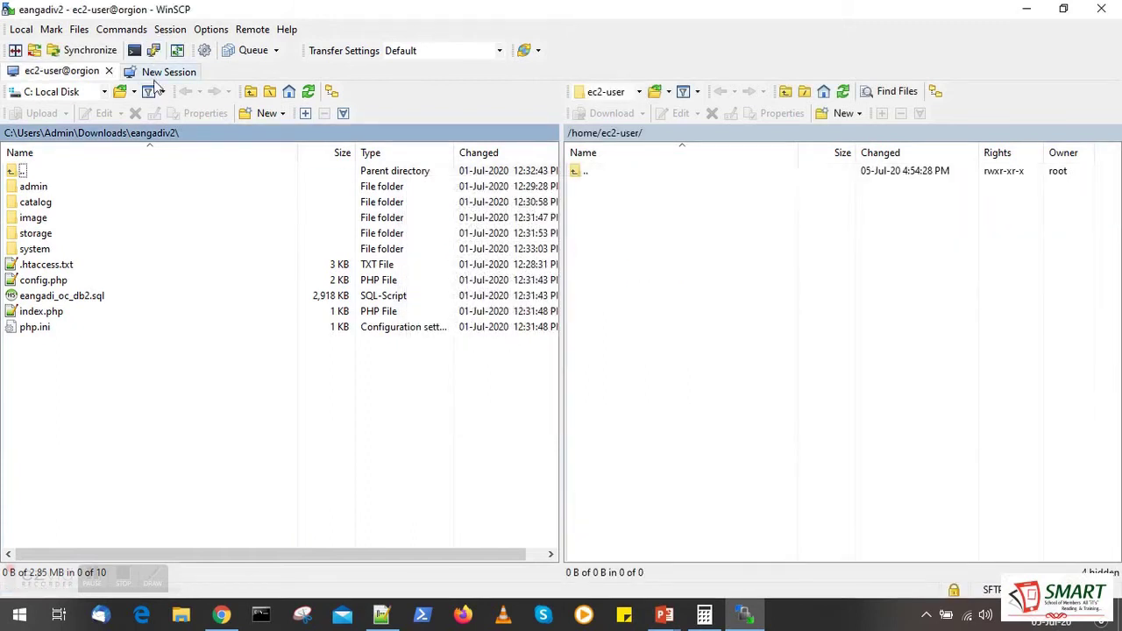
pyautogui.click(154, 50)
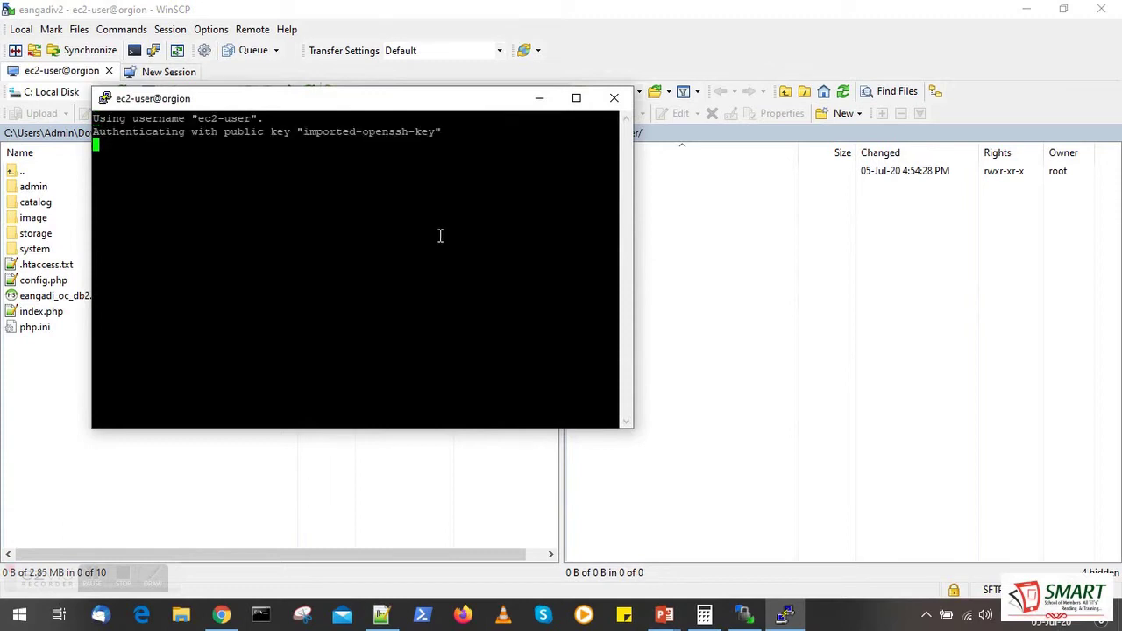
# Step: Set the PuTTY terminal font to Courier New Bold, size 14, and apply the change
pyautogui.click(104, 99)
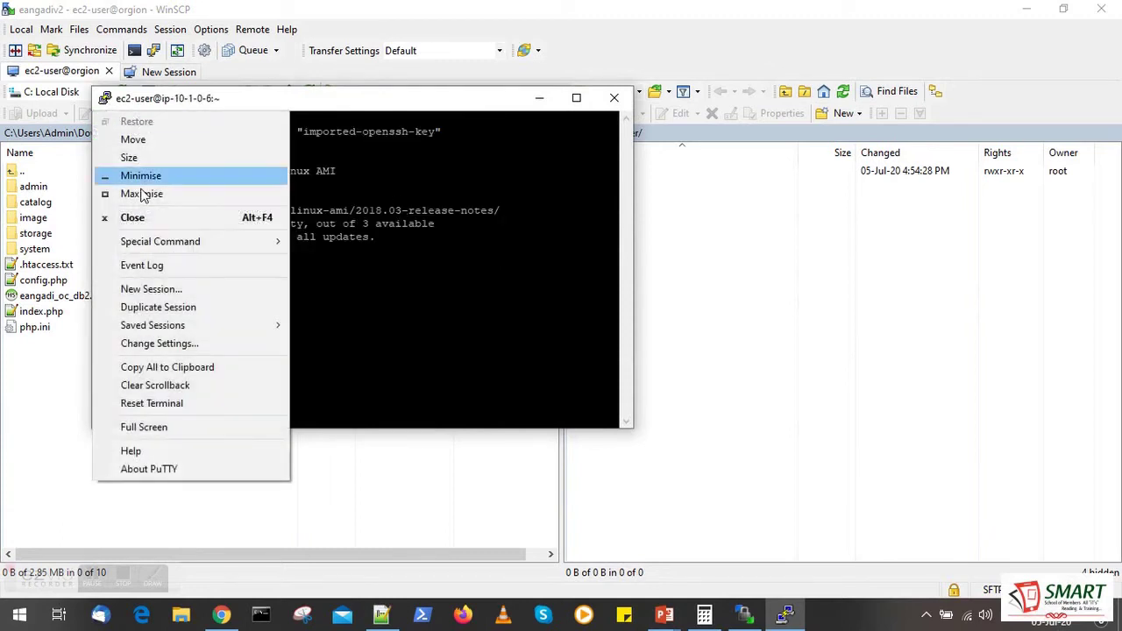
pyautogui.click(204, 345)
pyautogui.click(438, 276)
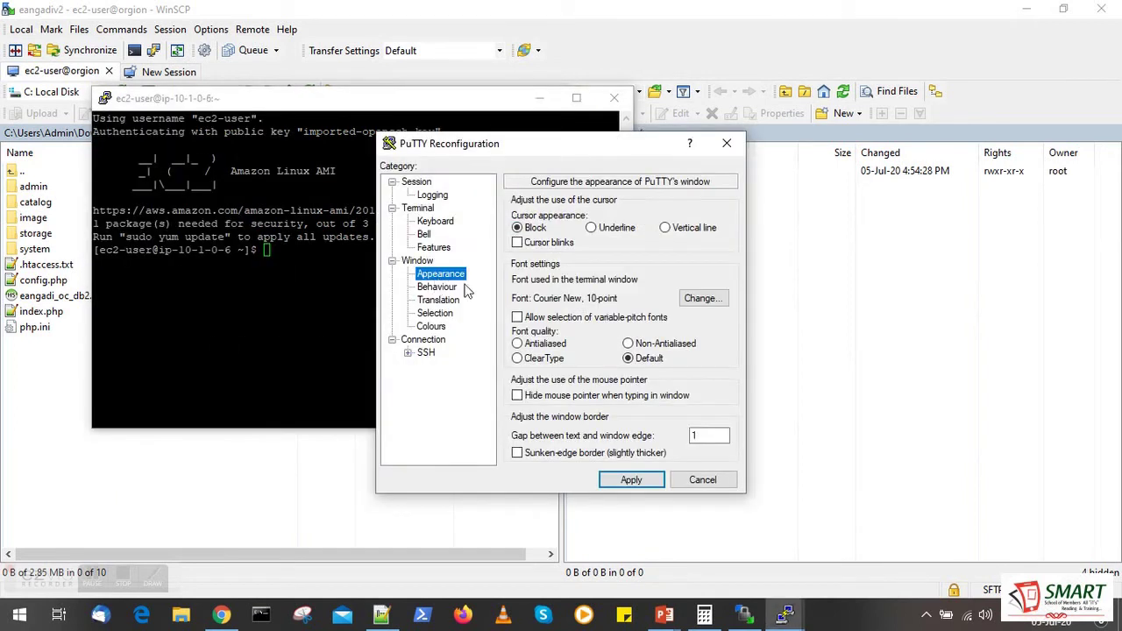
pyautogui.click(711, 298)
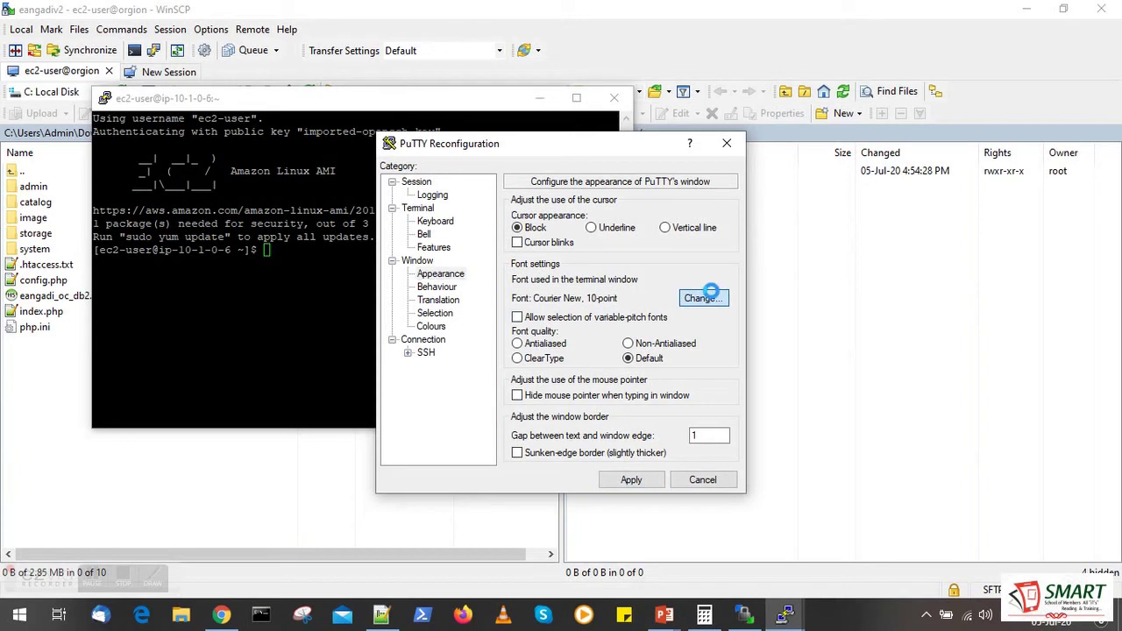
pyautogui.click(581, 310)
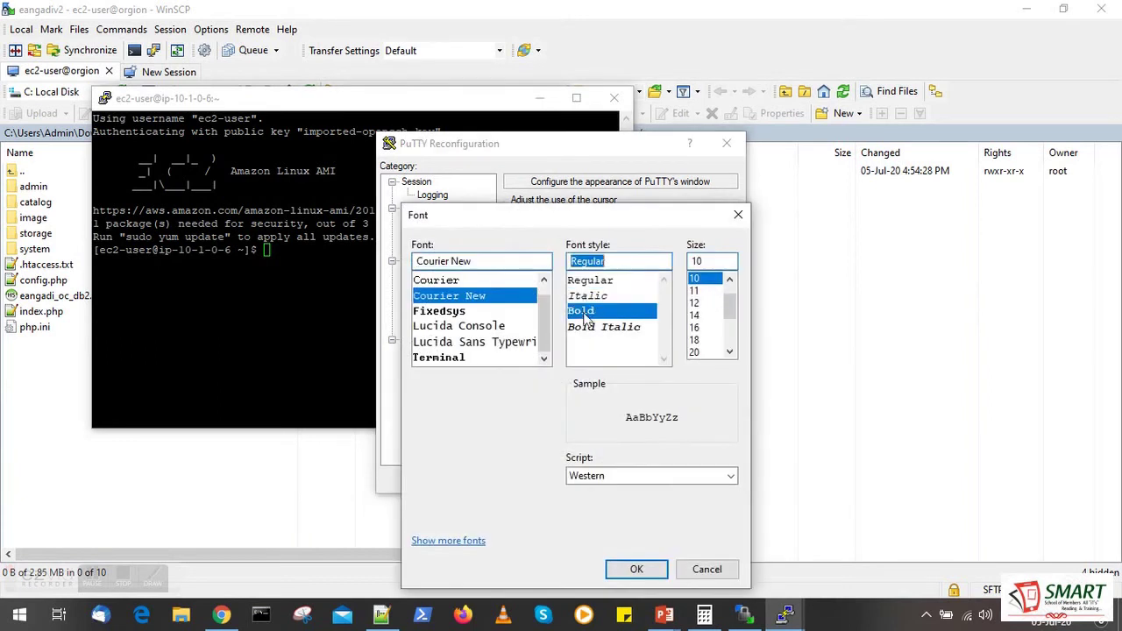
pyautogui.click(705, 314)
pyautogui.click(706, 327)
pyautogui.click(705, 315)
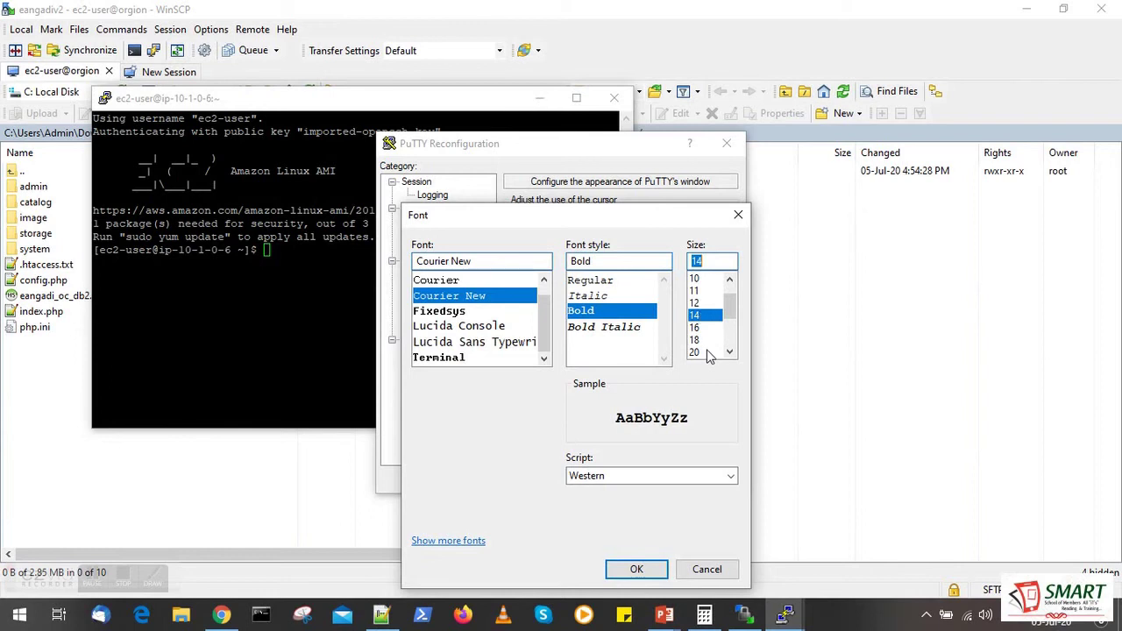
pyautogui.click(636, 569)
pyautogui.click(639, 481)
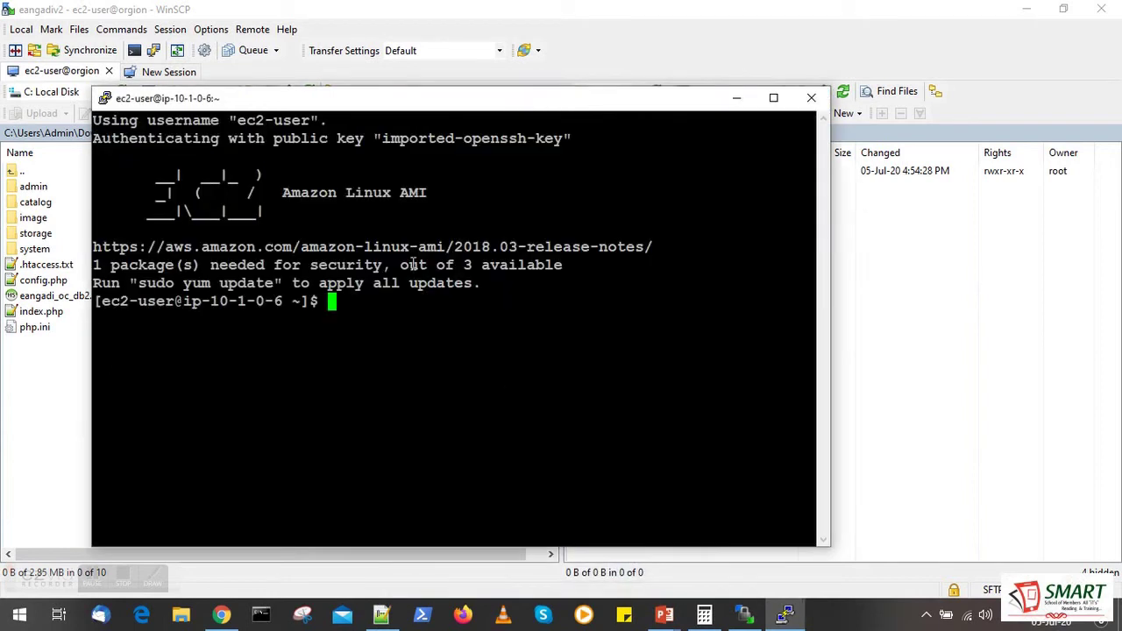
# Step: Minimize WinSCP, reposition the terminal window over the presentation, and get a root shell with "sudo su -"
pyautogui.moveTo(491, 103); pyautogui.dragTo(549, 40)
pyautogui.click(1023, 13)
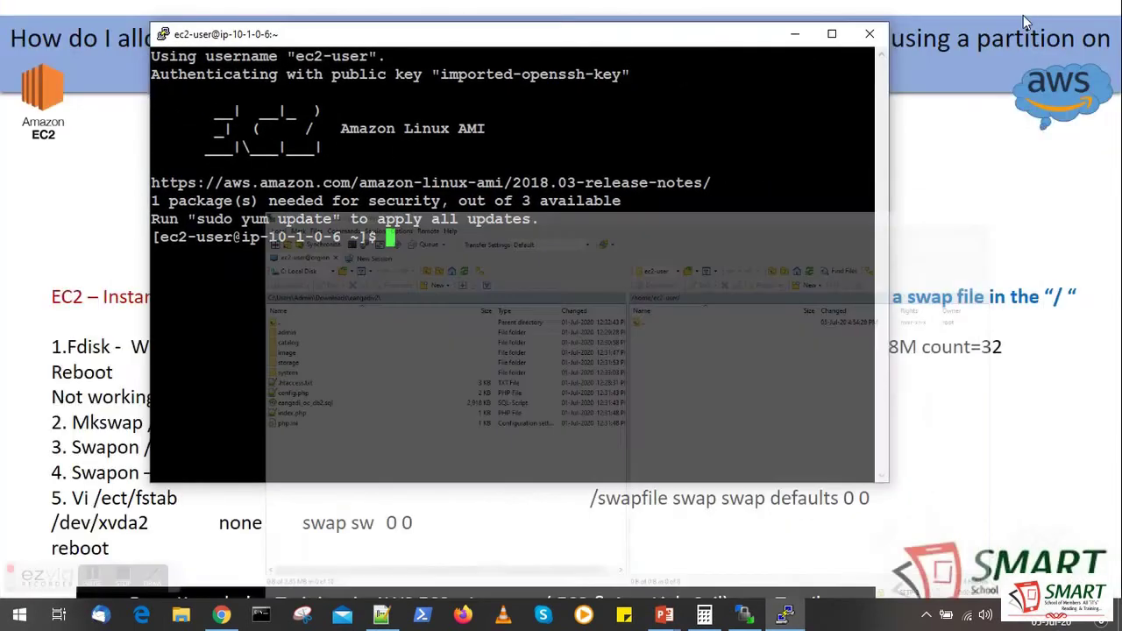
pyautogui.moveTo(618, 44); pyautogui.dragTo(668, 58)
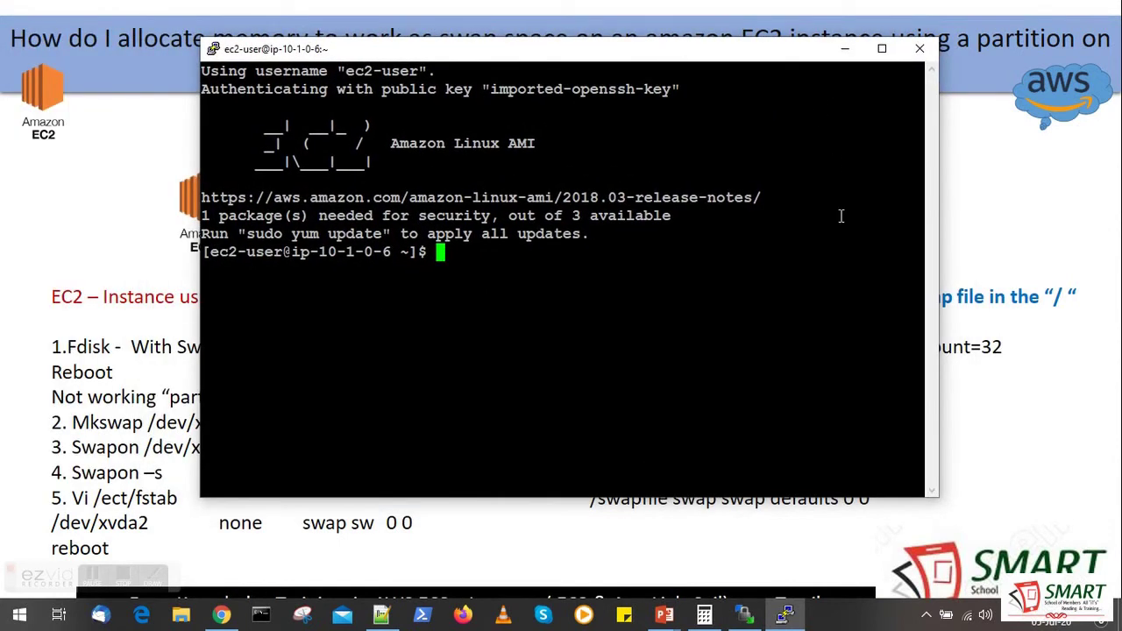
pyautogui.write('sudo su -')
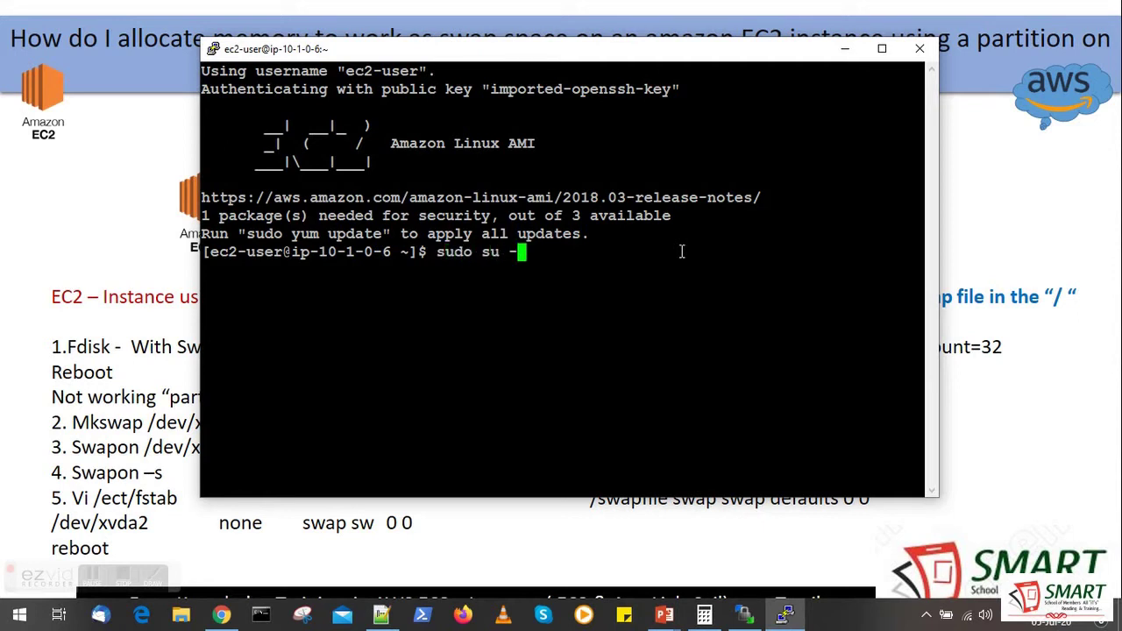
pyautogui.press('Return')
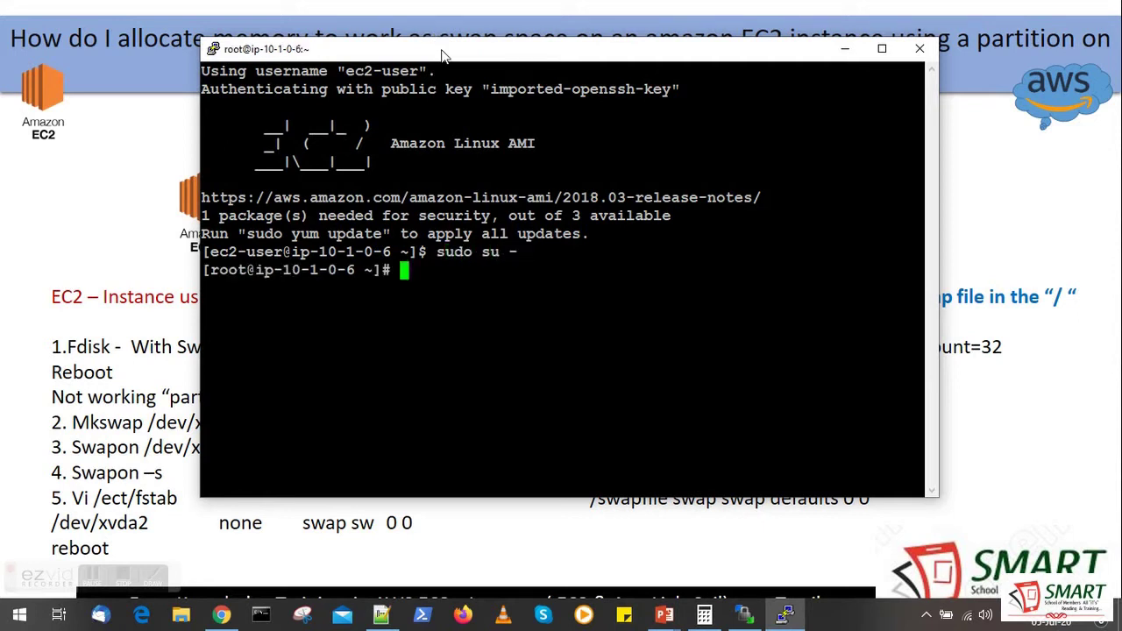
pyautogui.moveTo(439, 54); pyautogui.dragTo(579, 48)
# Step: Switch to PowerPoint, start the slide show from the beginning and advance to the third slide with the Linux swap commands
pyautogui.click(149, 180)
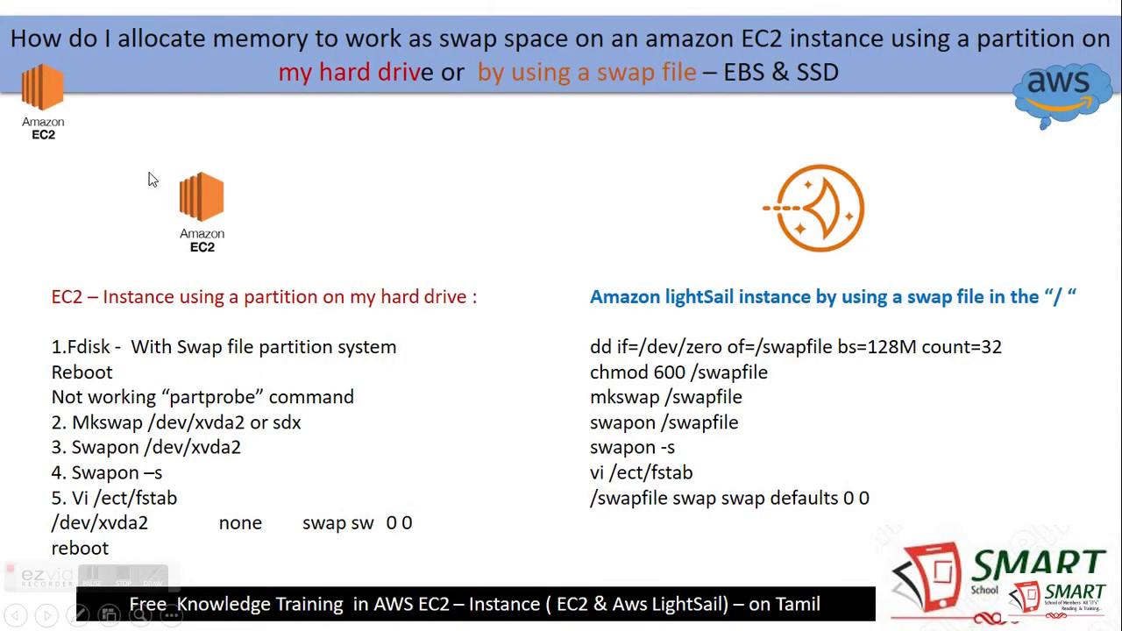
pyautogui.hotkey('alt', 'Tab')
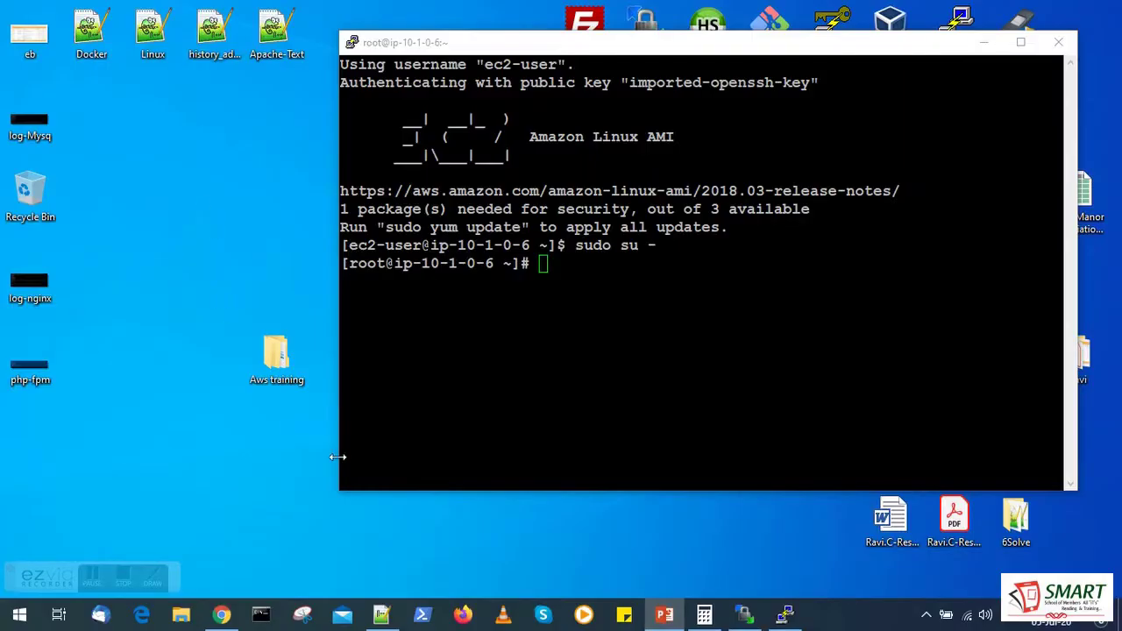
pyautogui.click(667, 617)
pyautogui.click(129, 360)
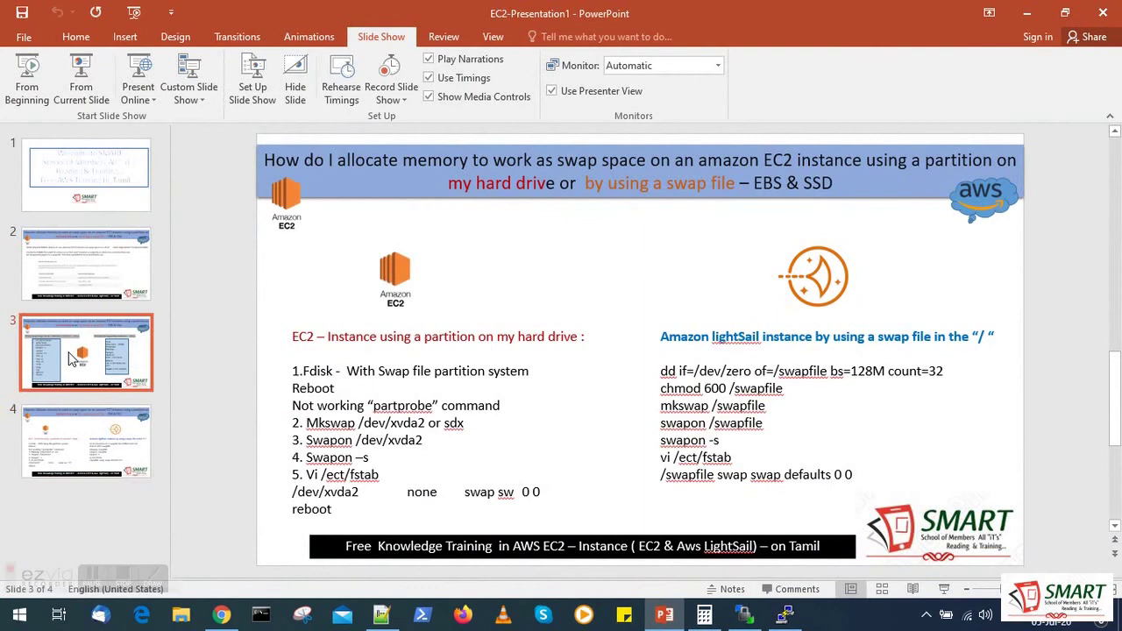
pyautogui.click(27, 79)
pyautogui.press('Down')
pyautogui.press('Down')
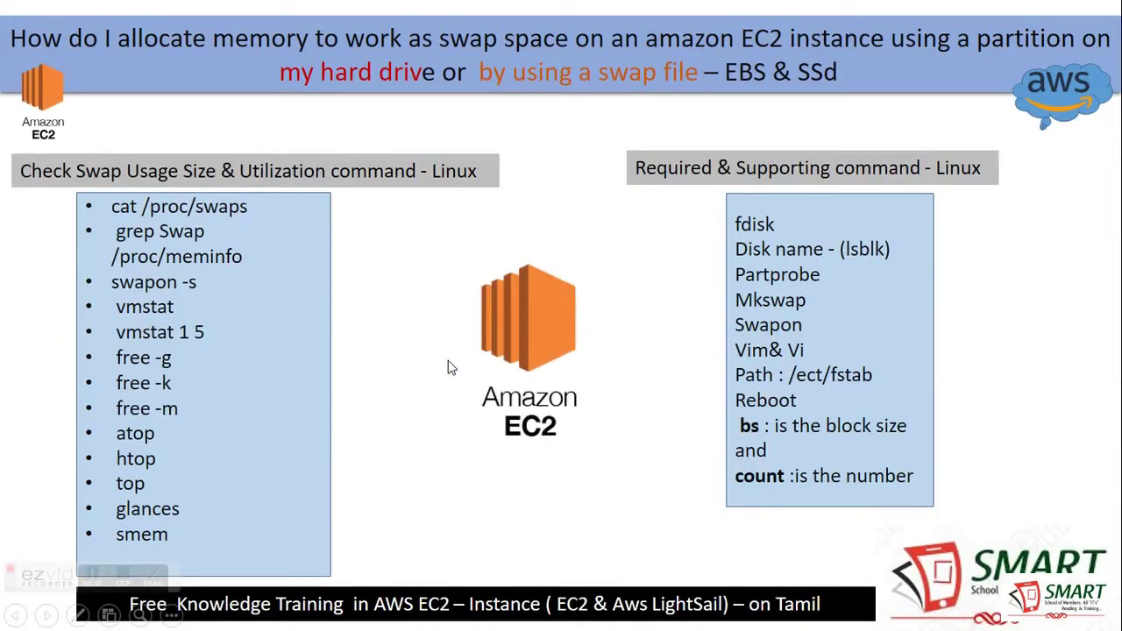
# Step: Restart the slide show from the current slide, then bring the root terminal in front of it and clear the terminal screen
pyautogui.press('Escape')
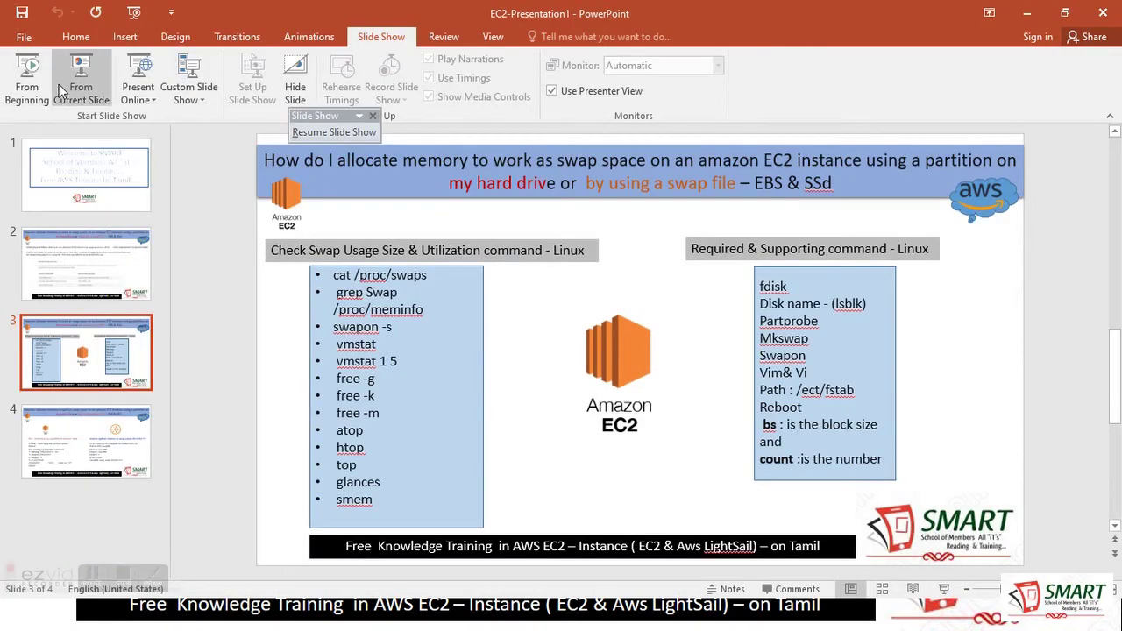
pyautogui.click(91, 92)
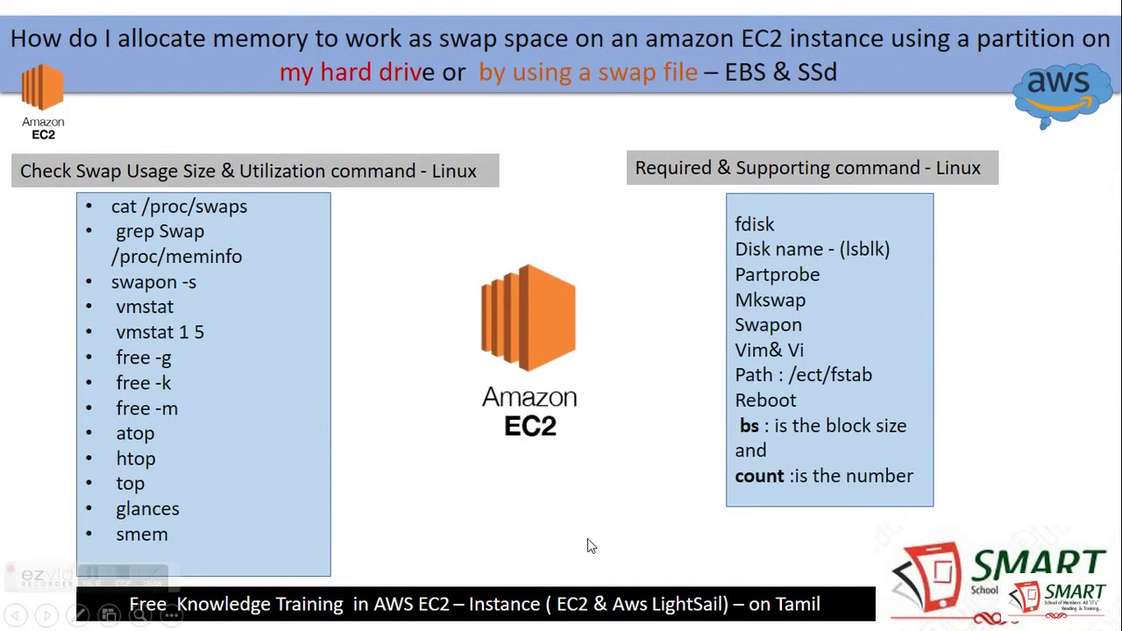
pyautogui.hotkey('alt', 'Tab')
pyautogui.hotkey('alt', 'Tab')
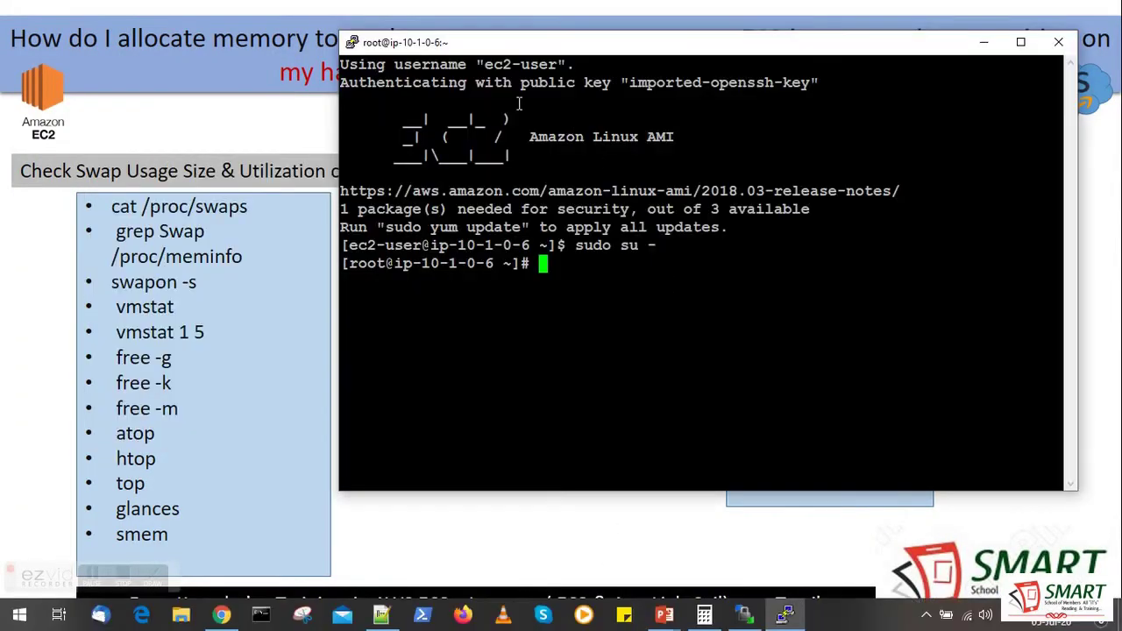
pyautogui.moveTo(540, 48); pyautogui.dragTo(637, 59)
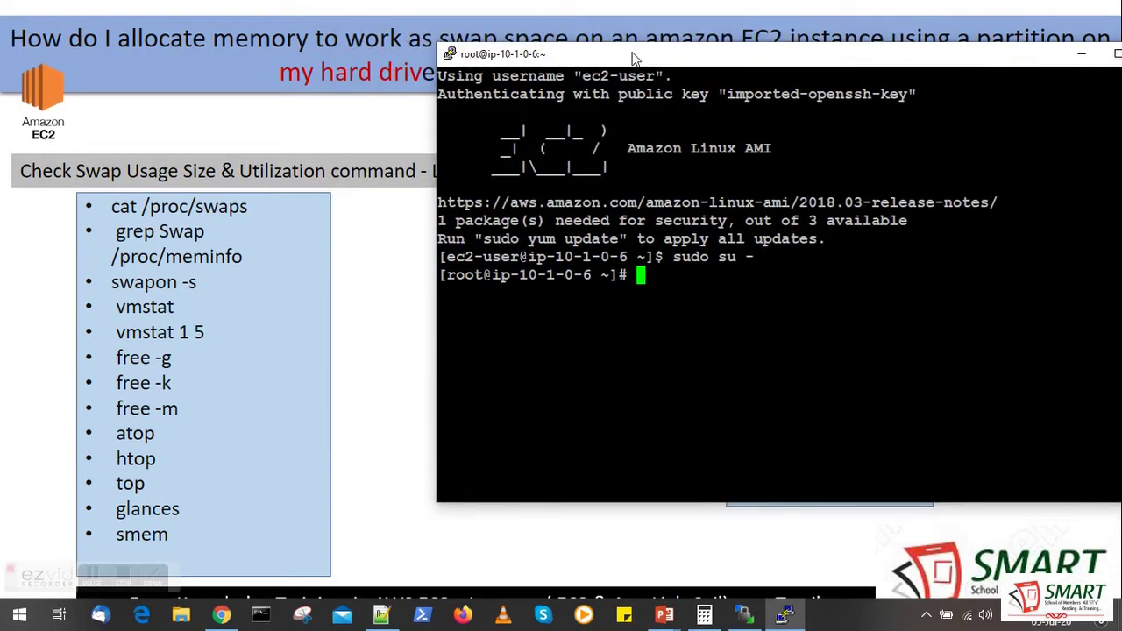
pyautogui.hotkey('ctrl', 'l')
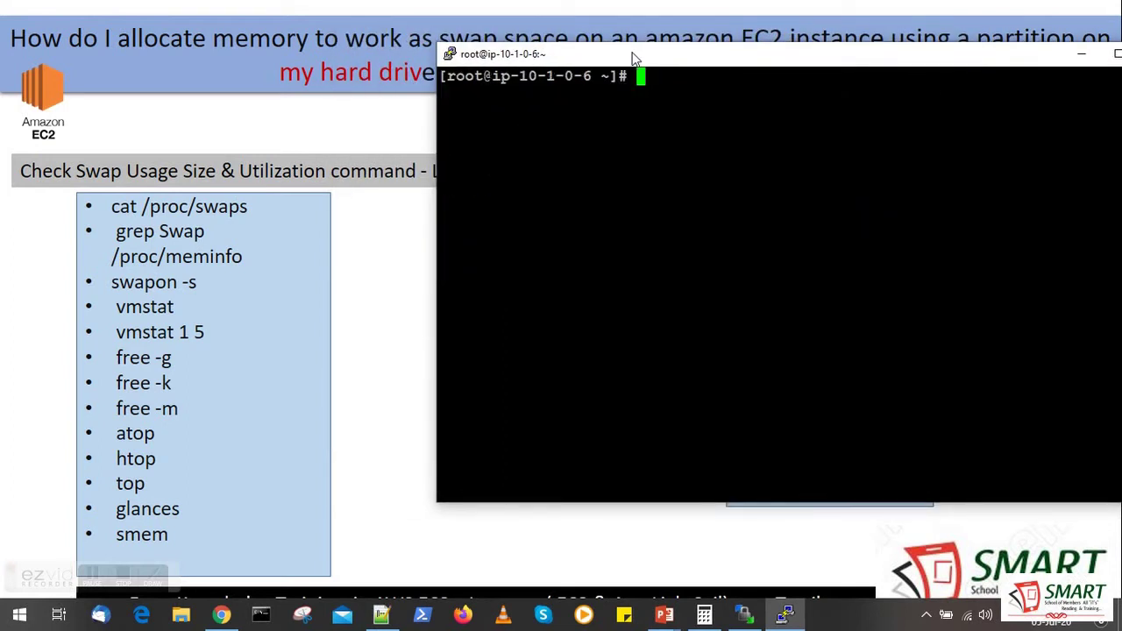
# Step: Check the instance's memory and swap with "free -mh", examining the Mem and Swap rows
pyautogui.write('free -')
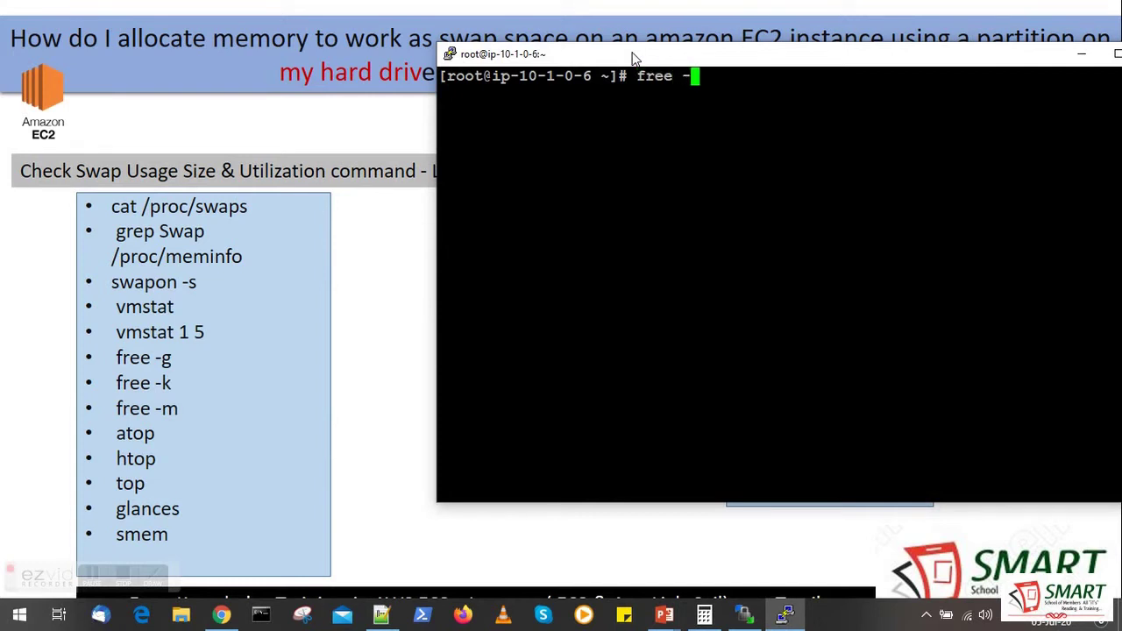
pyautogui.write('mh')
pyautogui.press('Return')
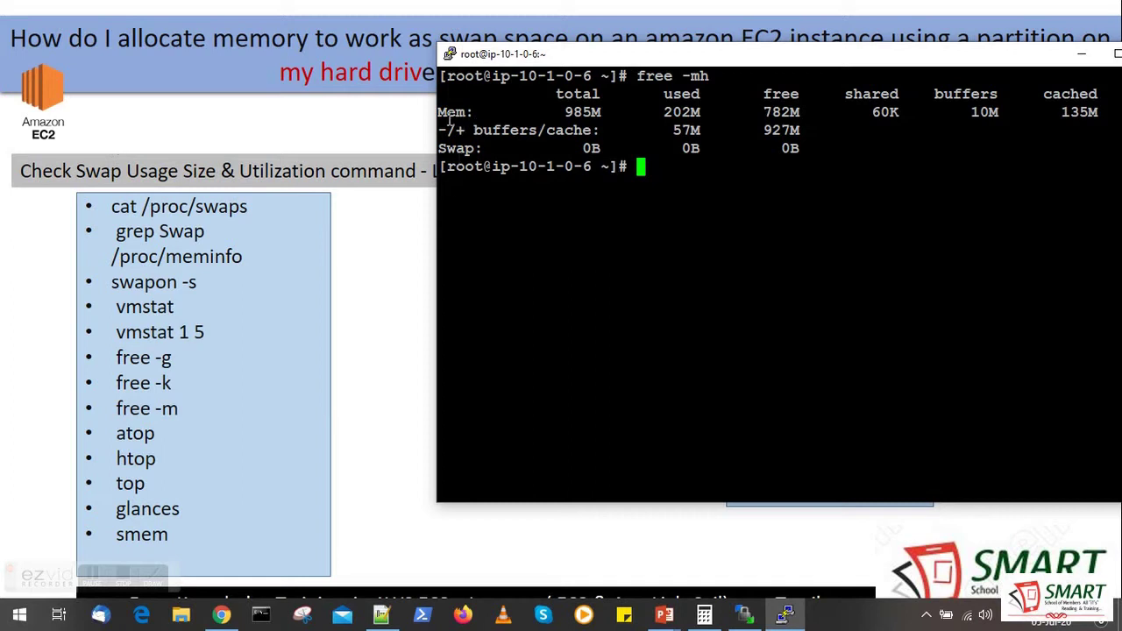
pyautogui.moveTo(438, 112); pyautogui.dragTo(745, 112)
pyautogui.moveTo(438, 149); pyautogui.dragTo(788, 148)
pyautogui.click(755, 198)
# Step: List the mounted file systems with their types and sizes using "df -TH", repositioning the terminal over the slide
pyautogui.moveTo(769, 61); pyautogui.dragTo(668, 148)
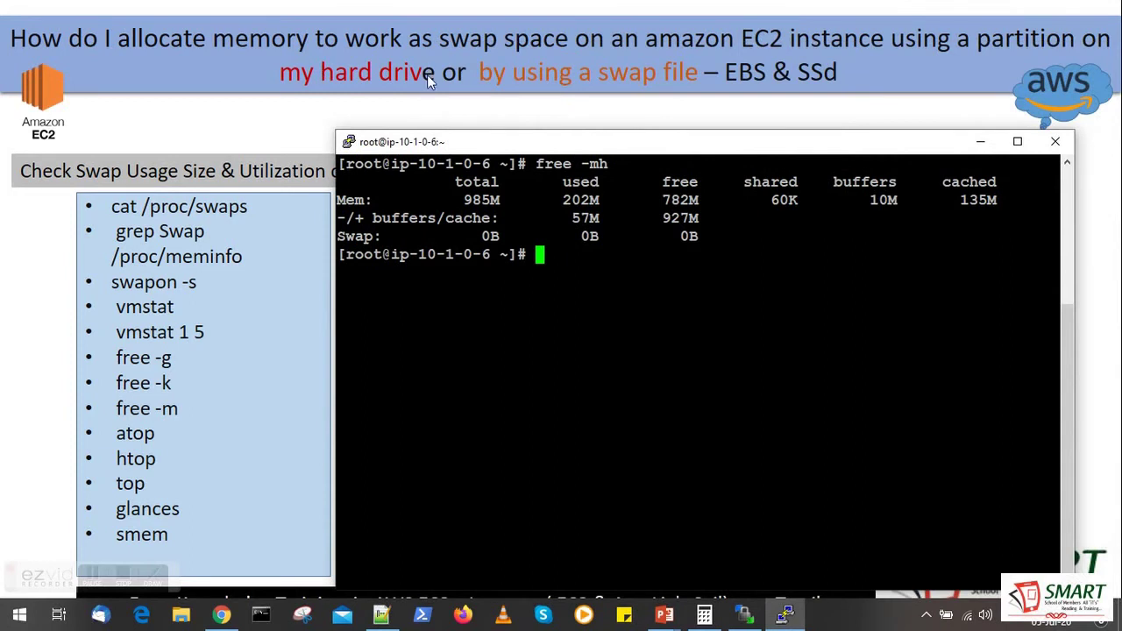
pyautogui.moveTo(678, 142); pyautogui.dragTo(668, 78)
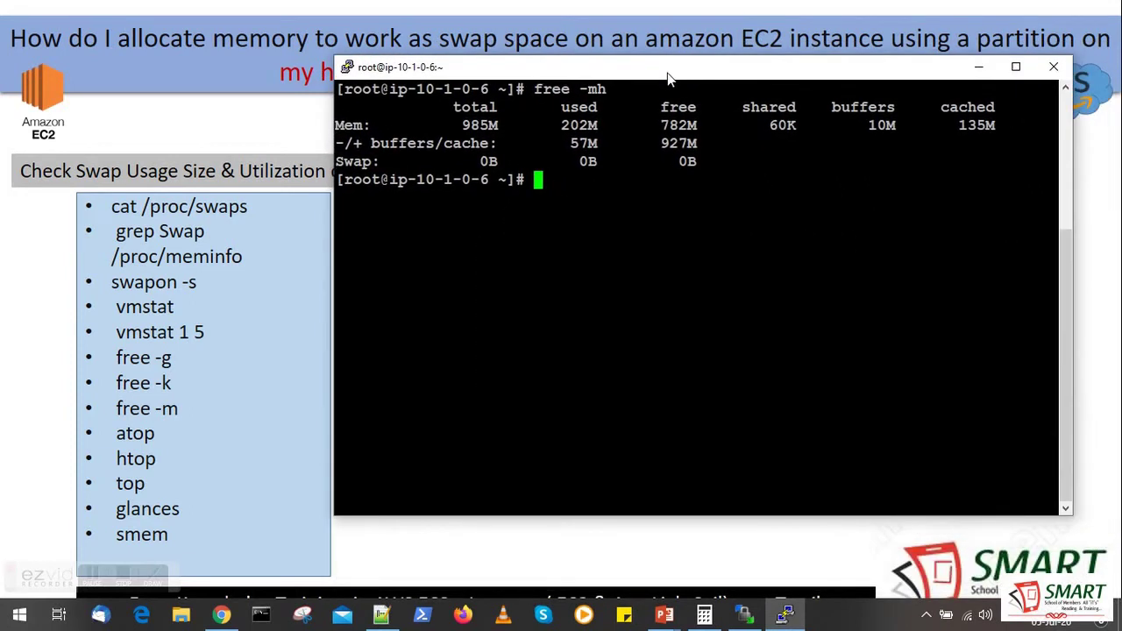
pyautogui.write('df -TH')
pyautogui.press('Return')
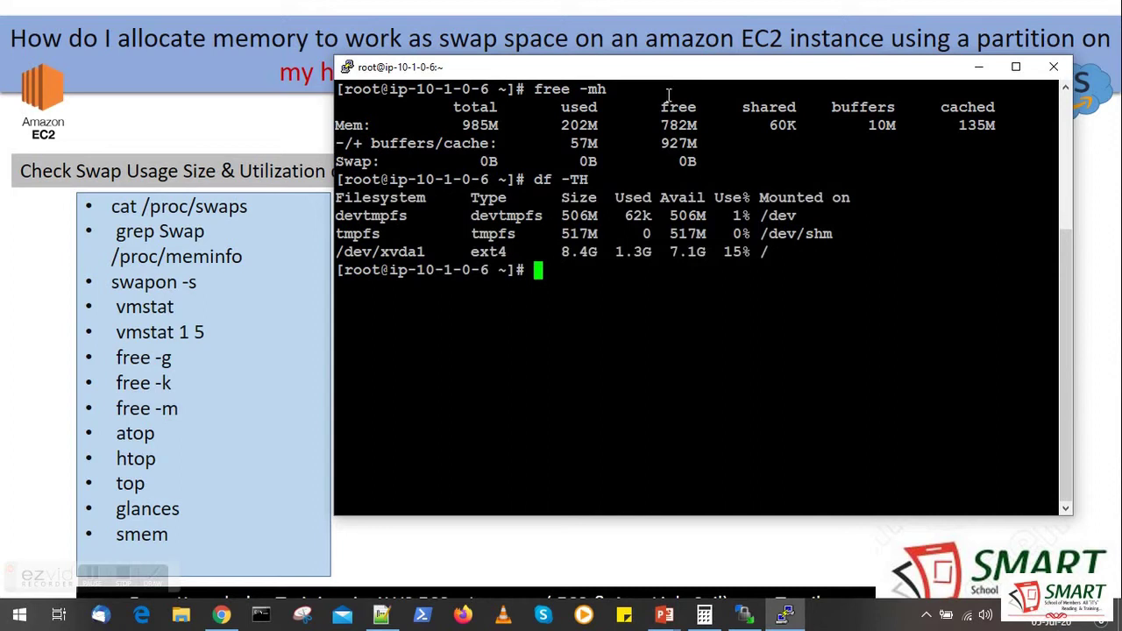
pyautogui.doubleClick(682, 252)
pyautogui.click(675, 252)
pyautogui.moveTo(757, 77); pyautogui.dragTo(500, 85)
pyautogui.moveTo(603, 80); pyautogui.dragTo(827, 84)
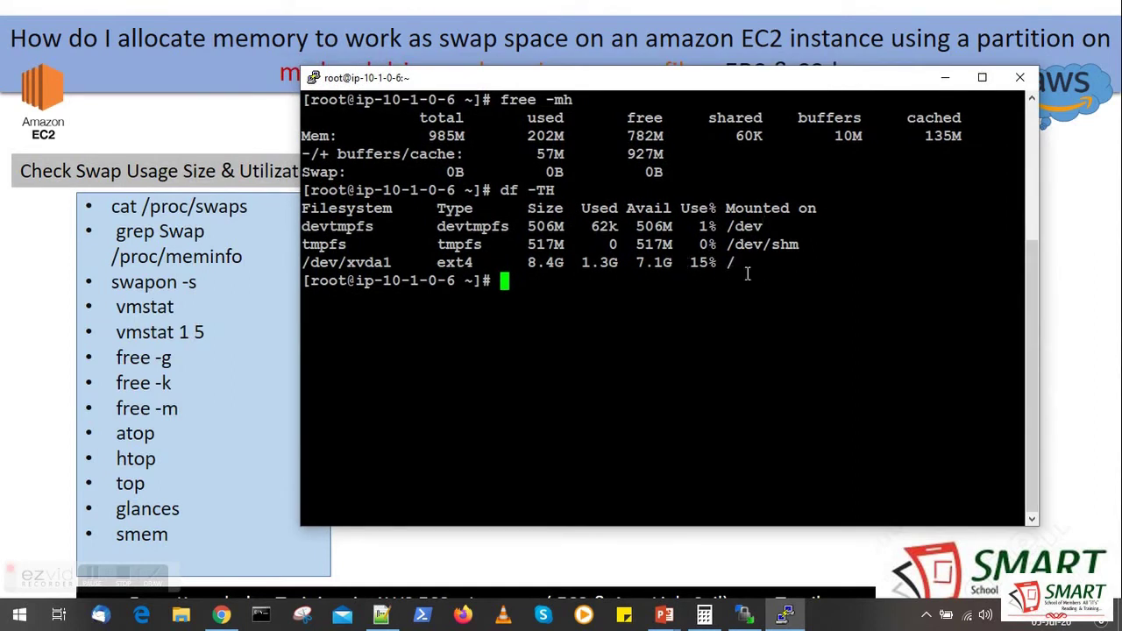
# Step: Examine the used and available space, mount point and file system type of /dev/xvda1 in the df output
pyautogui.doubleClick(637, 211)
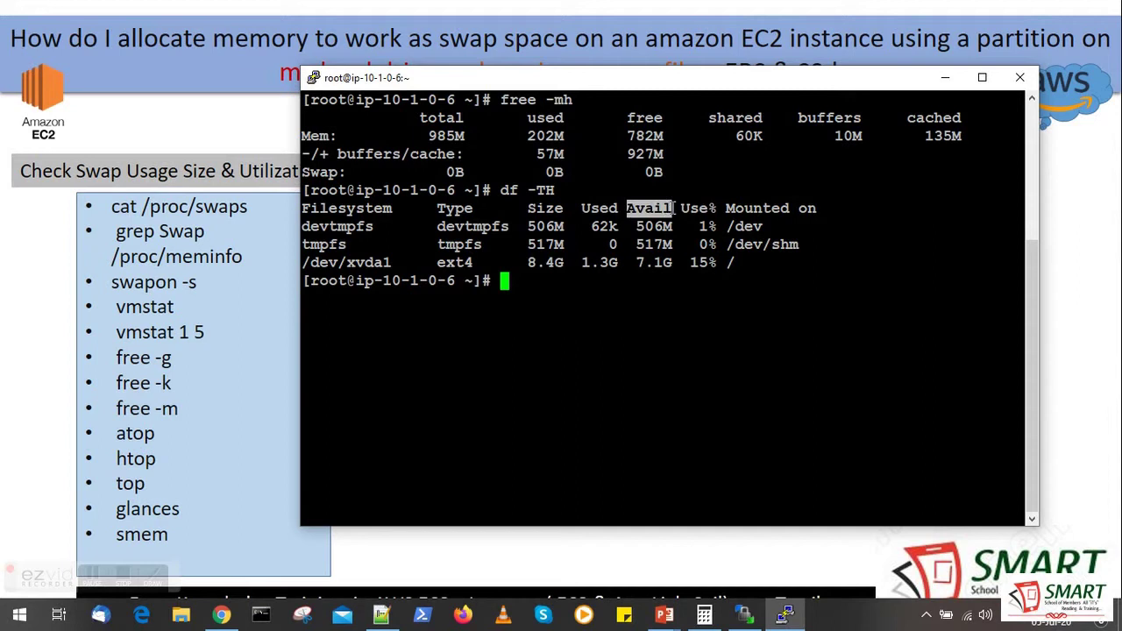
pyautogui.click(645, 263)
pyautogui.doubleClick(646, 263)
pyautogui.moveTo(575, 208); pyautogui.dragTo(621, 209)
pyautogui.moveTo(582, 263); pyautogui.dragTo(673, 263)
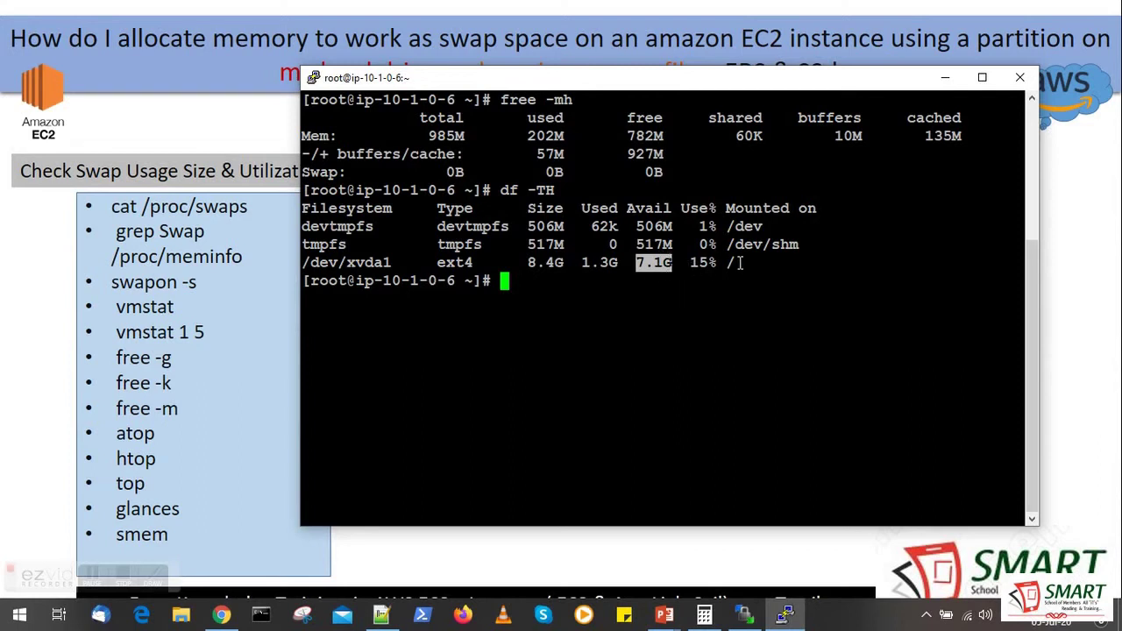
pyautogui.moveTo(728, 263); pyautogui.dragTo(761, 263)
pyautogui.moveTo(439, 263); pyautogui.dragTo(471, 263)
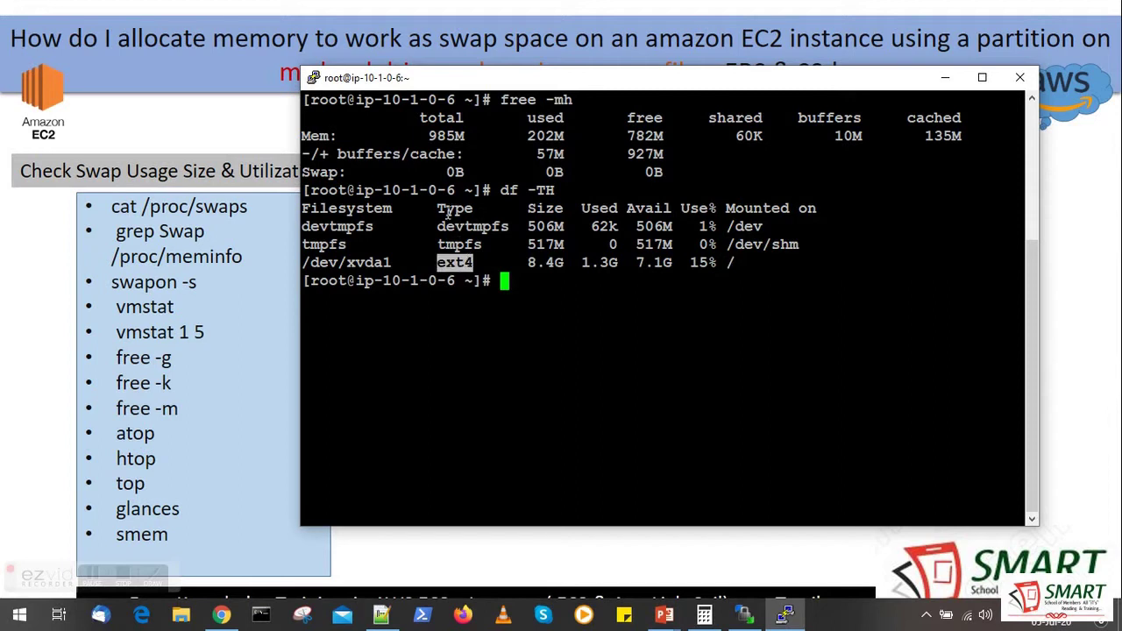
pyautogui.click(447, 213)
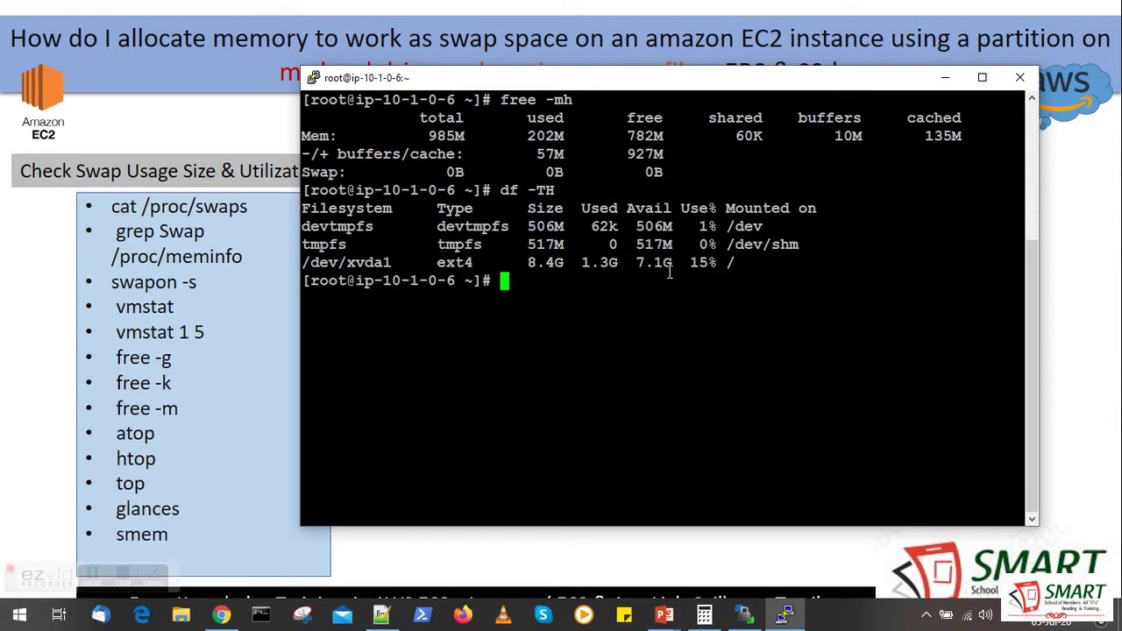
pyautogui.moveTo(721, 263); pyautogui.dragTo(737, 263)
pyautogui.moveTo(439, 262); pyautogui.dragTo(477, 262)
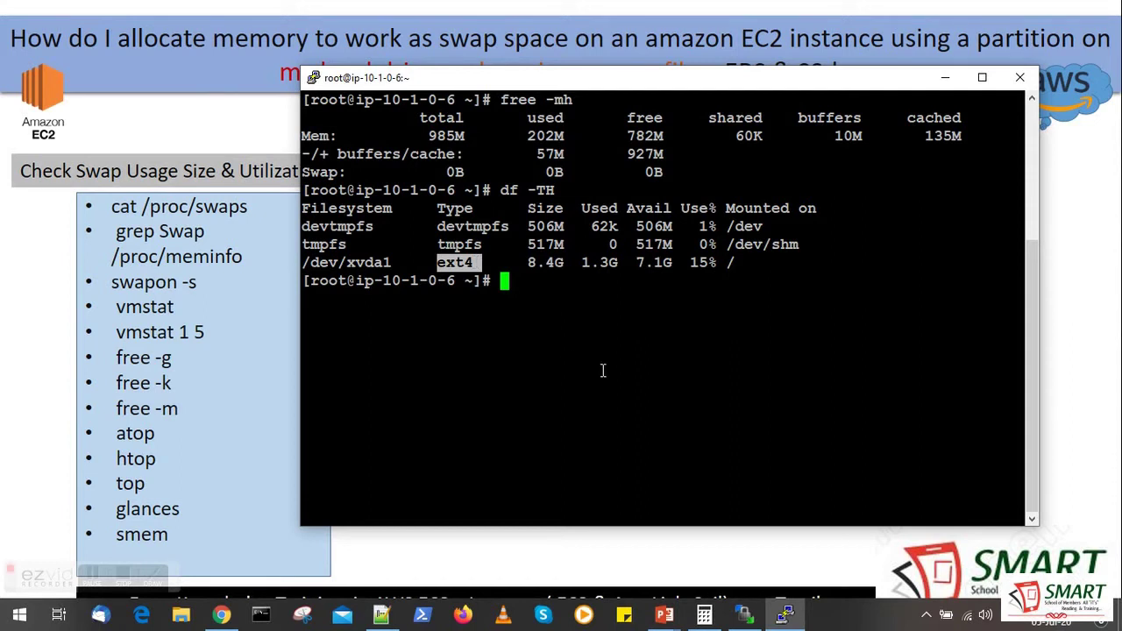
pyautogui.click(552, 335)
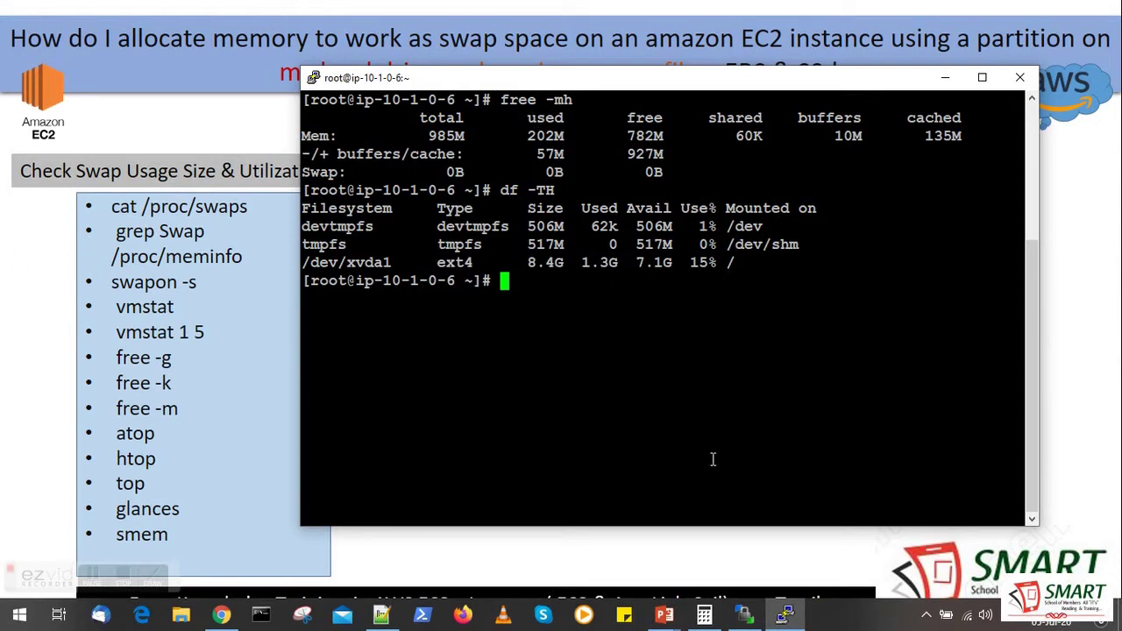
# Step: Query the swap entries with "grep Swap /proc/meminfo" on a cleared screen and review the listed lines
pyautogui.write('cat')
pyautogui.press('BackSpace')
pyautogui.press('BackSpace')
pyautogui.press('BackSpace')
pyautogui.write('grep Swap ')
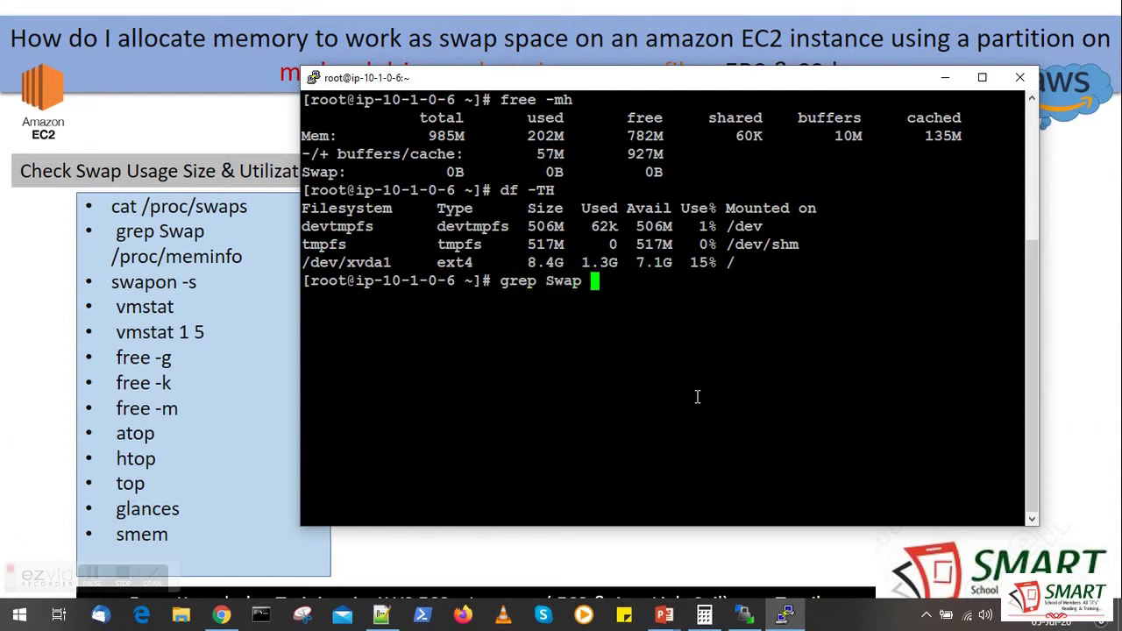
pyautogui.write('/proc/me')
pyautogui.press('Tab')
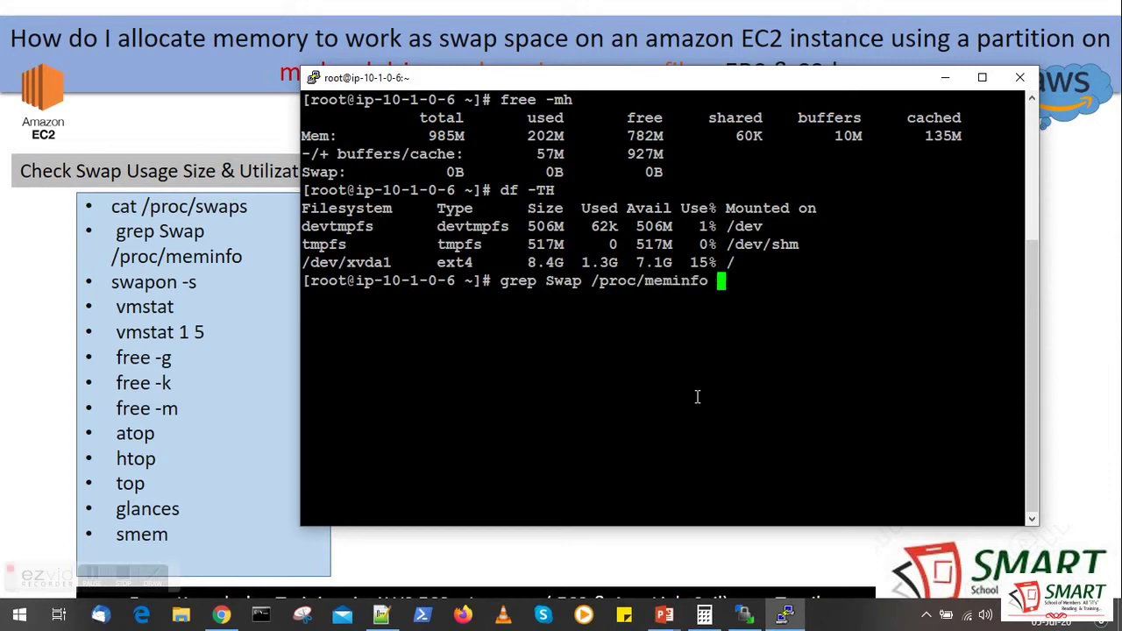
pyautogui.hotkey('ctrl', 'l')
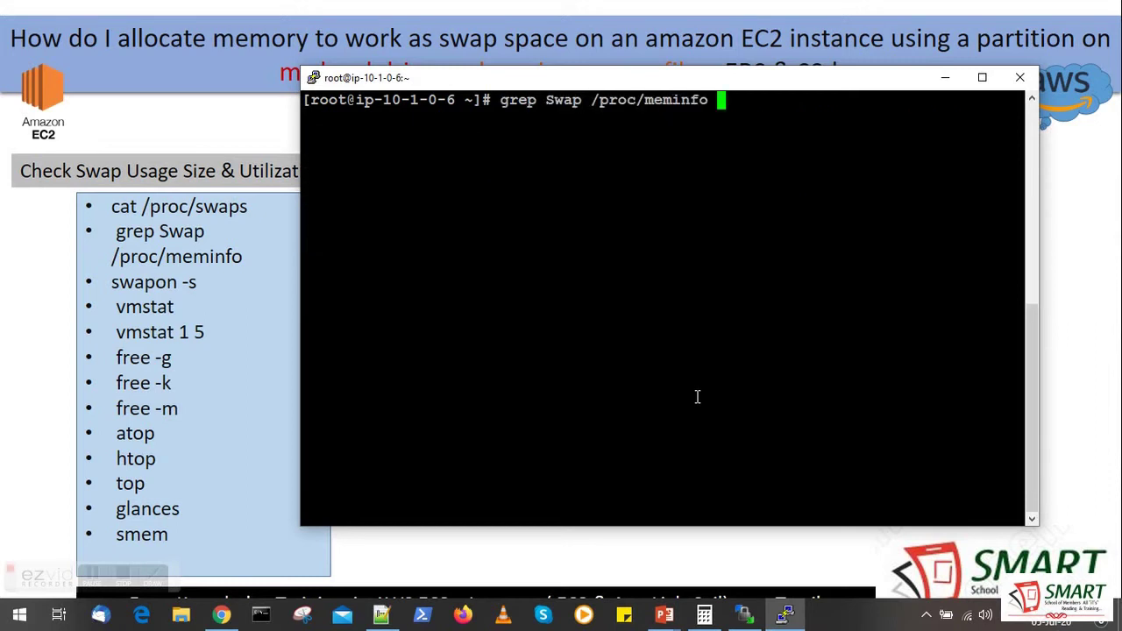
pyautogui.press('Return')
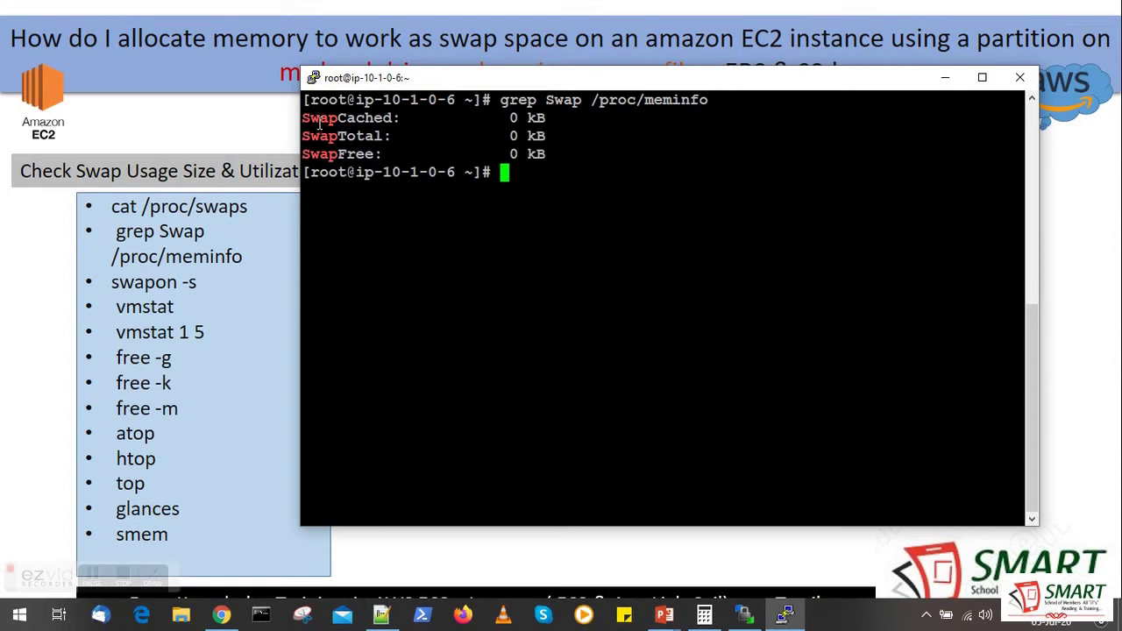
pyautogui.moveTo(304, 118); pyautogui.dragTo(590, 156)
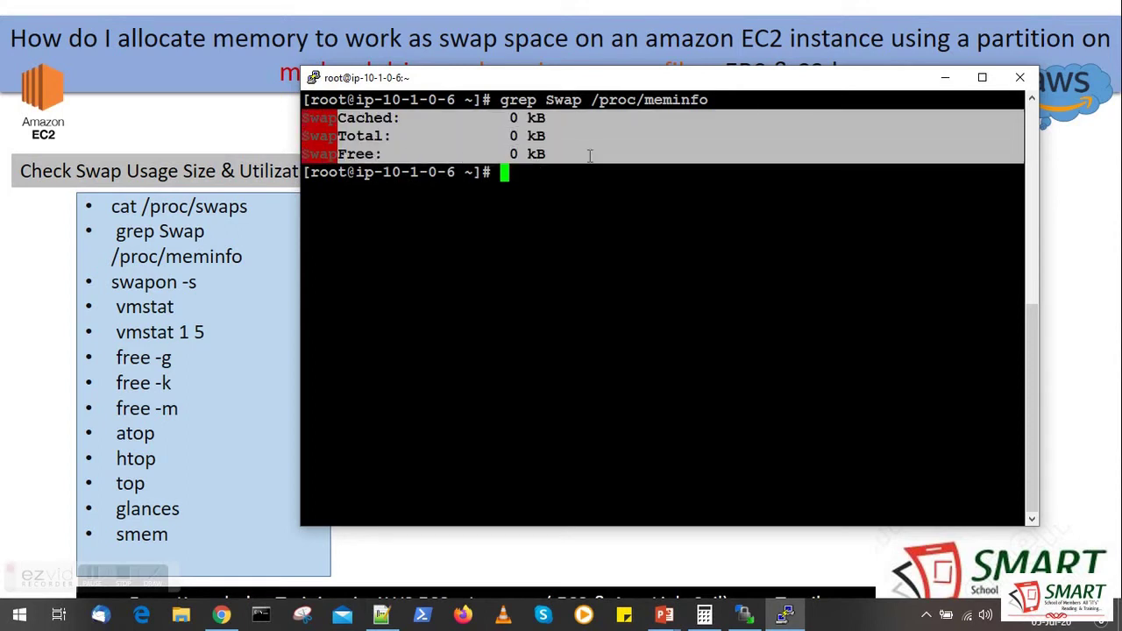
pyautogui.click(586, 251)
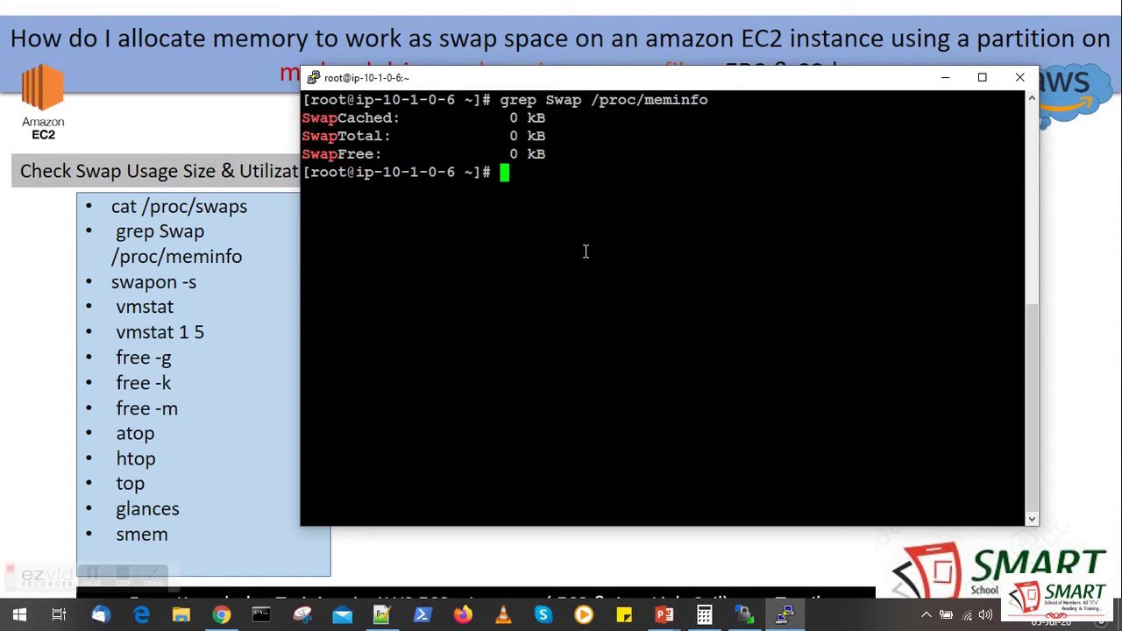
# Step: Check for active swap devices with "swapon -s"
pyautogui.write('swapon ')
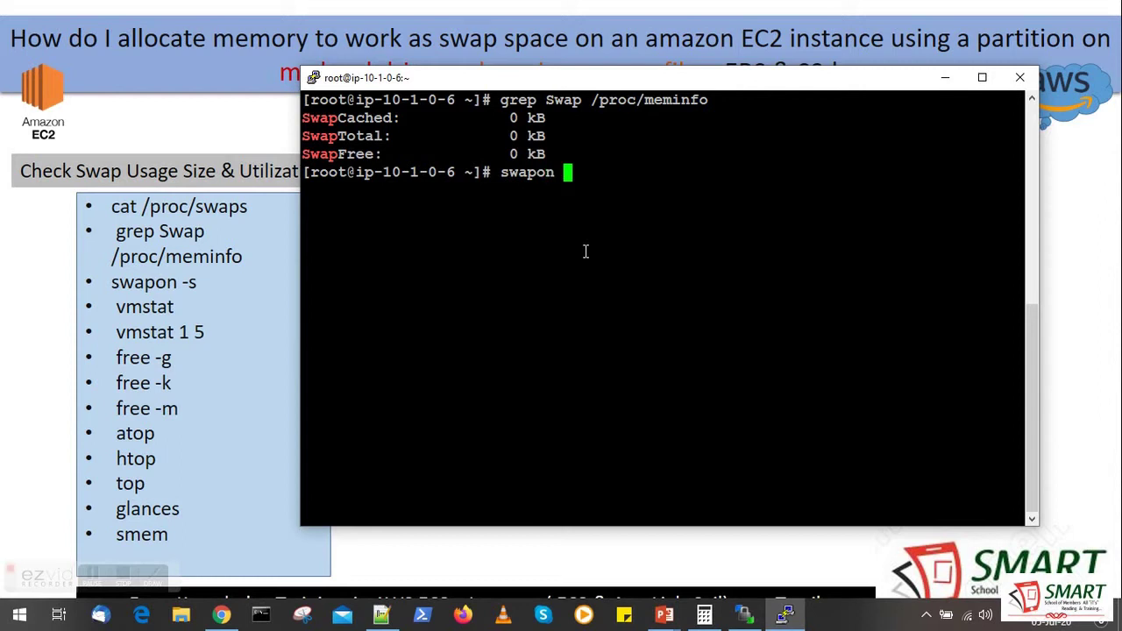
pyautogui.write('-s')
pyautogui.press('Return')
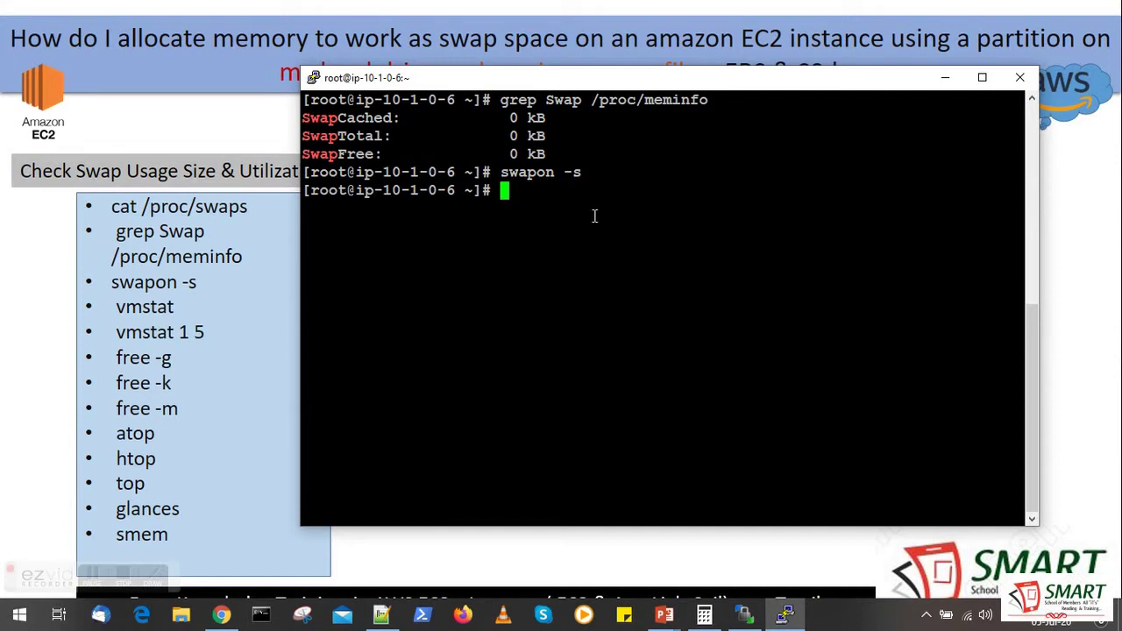
# Step: Change to the root directory / and list its contents with "ll", enlarging the terminal window to fit the listing
pyautogui.write('cd /')
pyautogui.press('Return')
pyautogui.write('ll')
pyautogui.press('Return')
pyautogui.scroll(4, 640, 218)
pyautogui.scroll(-4, 640, 219)
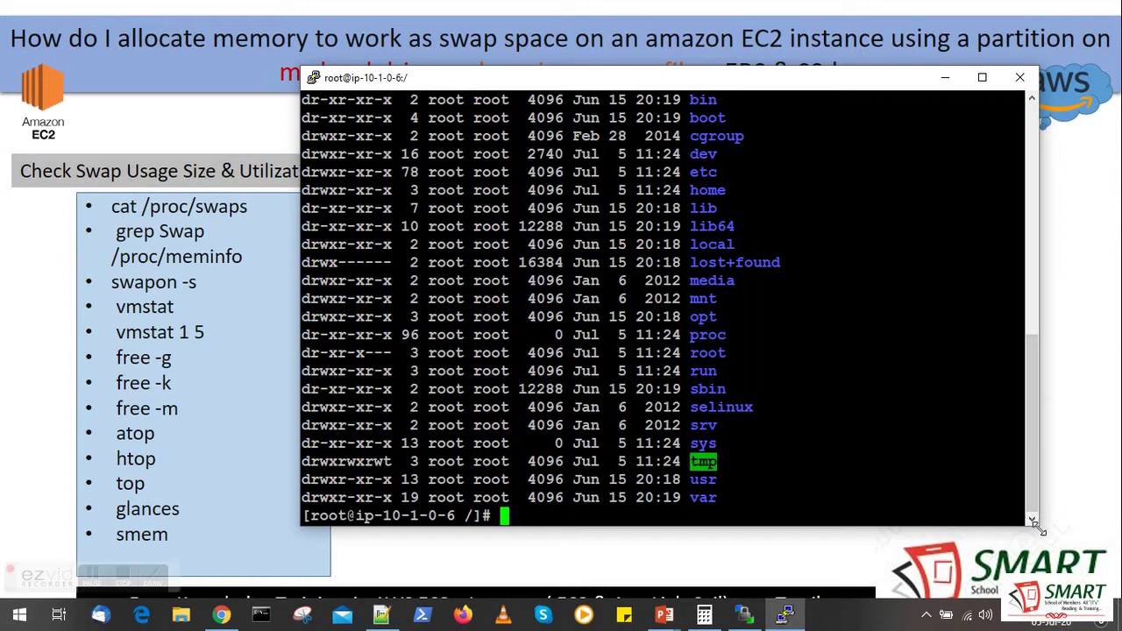
pyautogui.moveTo(1038, 524); pyautogui.dragTo(1092, 577)
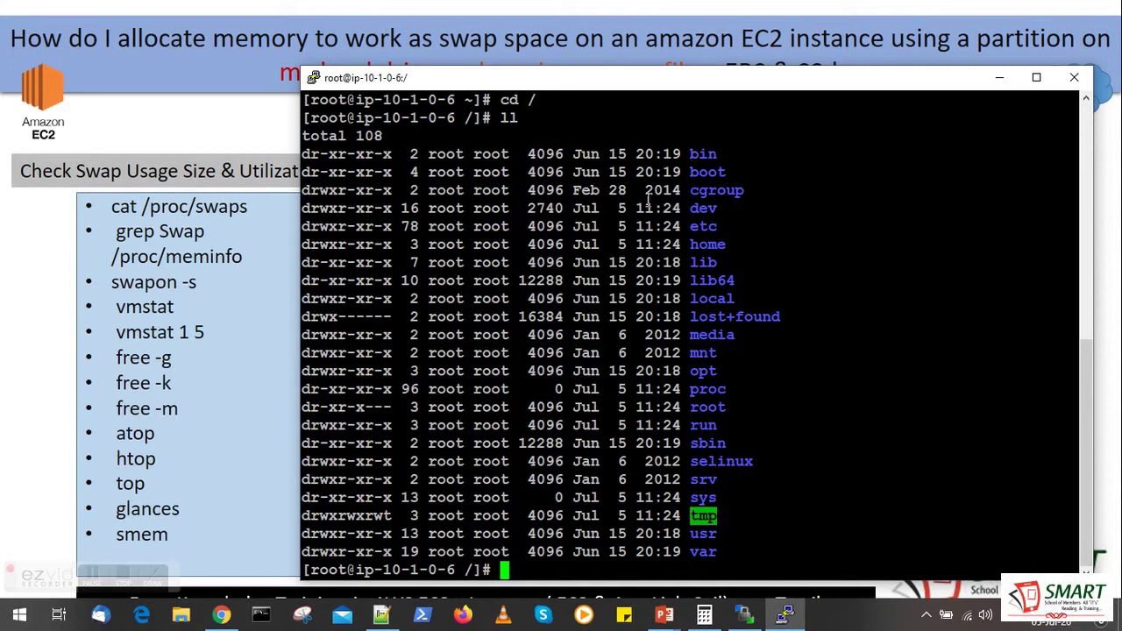
# Step: Advance the slide show to the next slide with the swap file commands and reposition the terminal over it
pyautogui.moveTo(701, 84); pyautogui.dragTo(333, 86)
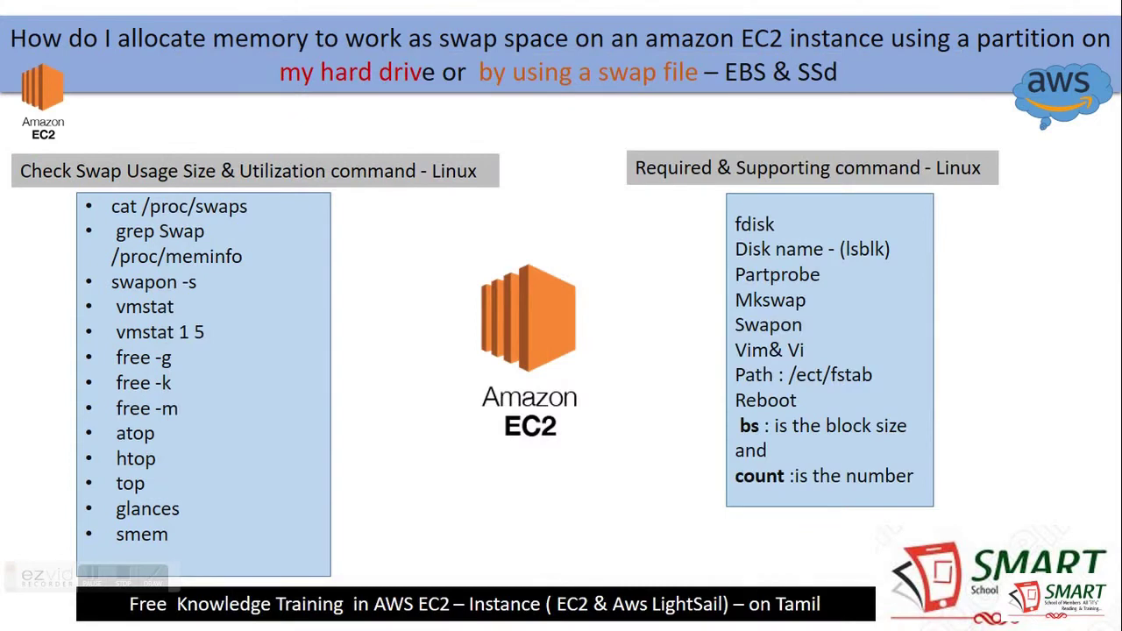
pyautogui.press('Right')
pyautogui.hotkey('alt', 'Tab')
pyautogui.moveTo(675, 71); pyautogui.dragTo(383, 61)
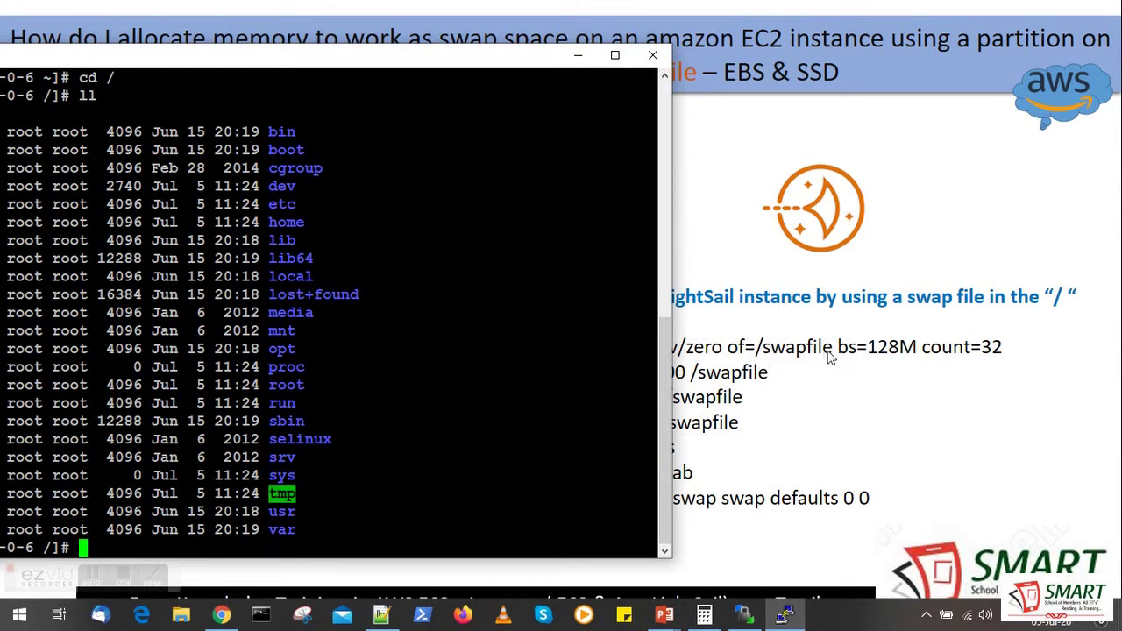
pyautogui.moveTo(321, 67); pyautogui.dragTo(455, 39)
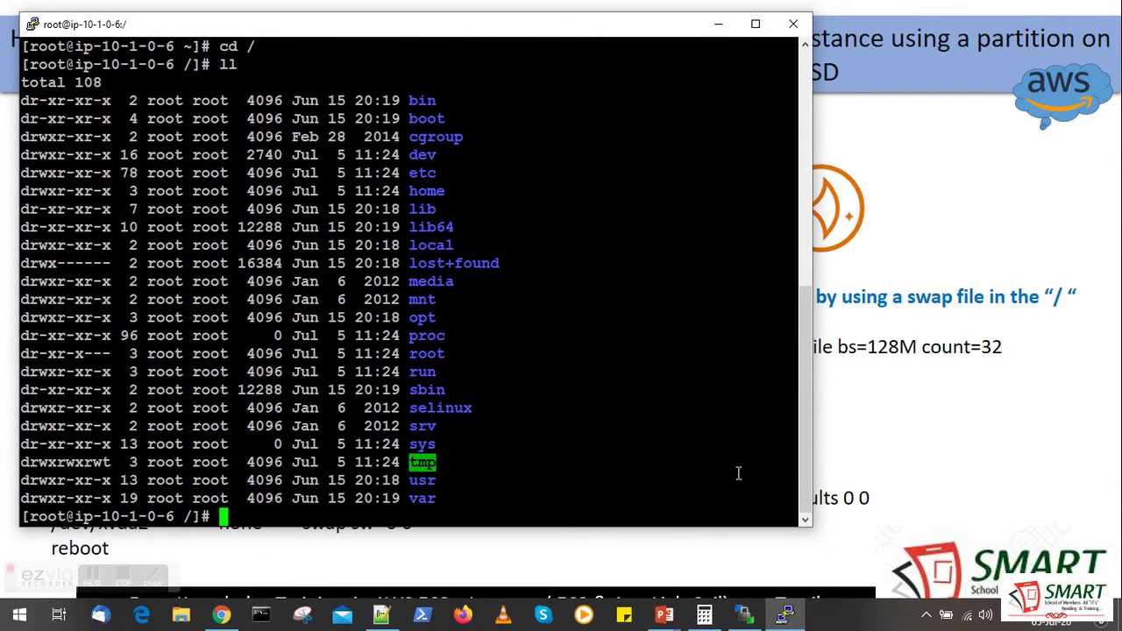
# Step: Return to the home directory, clear the screen, and make the terminal wider and shorter so the slide's commands stay readable
pyautogui.write('cd')
pyautogui.press('Return')
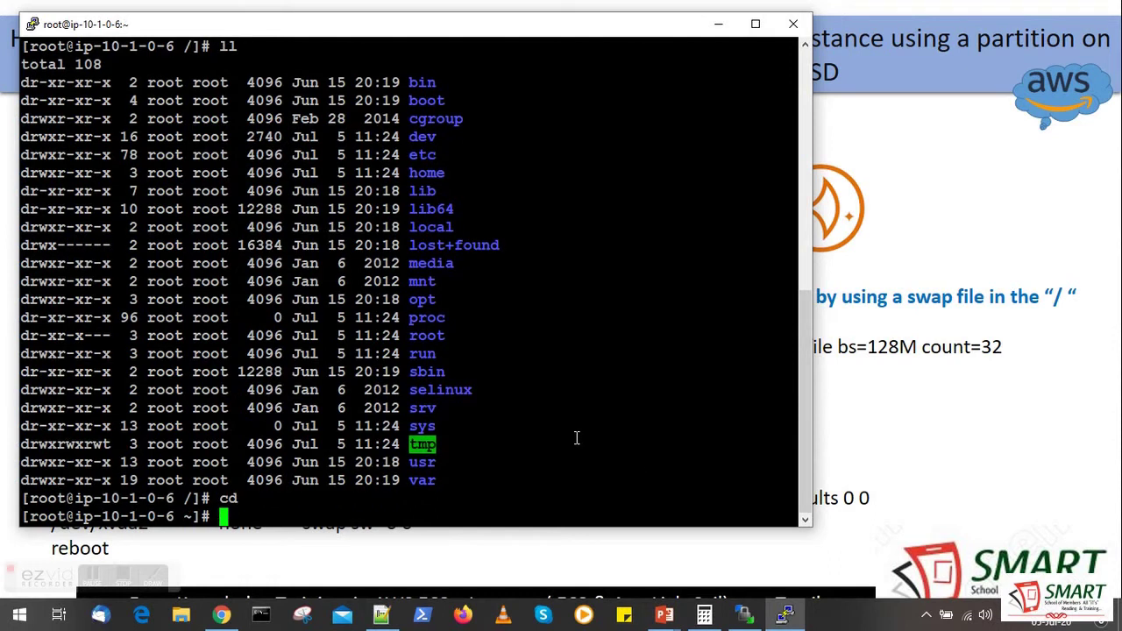
pyautogui.hotkey('ctrl', 'l')
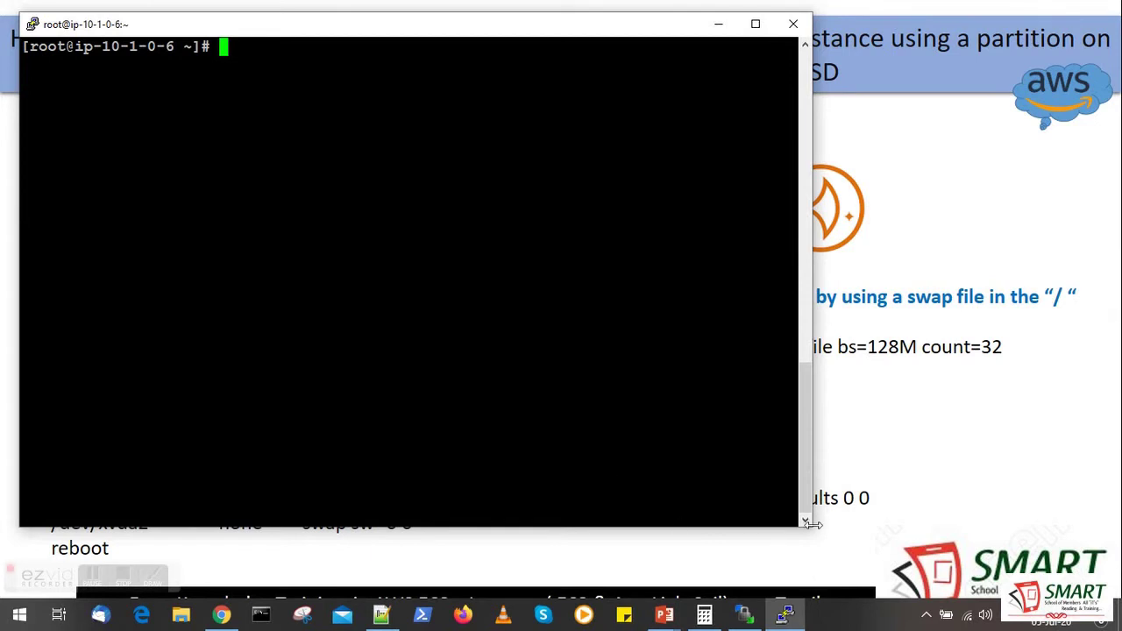
pyautogui.moveTo(811, 526); pyautogui.dragTo(1082, 328)
pyautogui.write('dd')
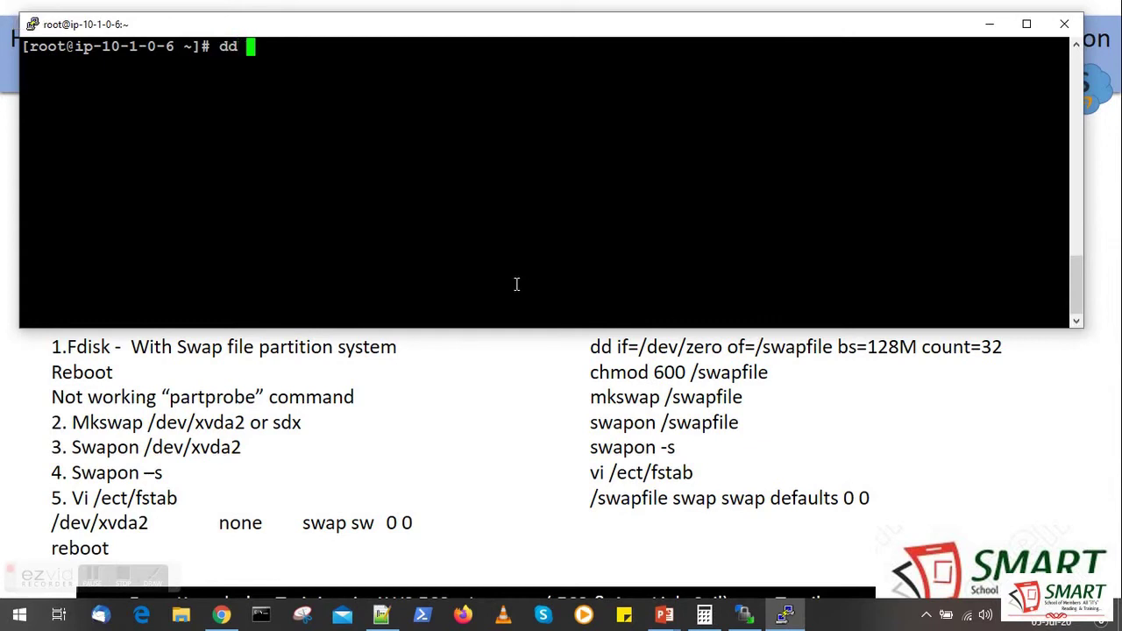
pyautogui.write(' if=/dev/zero ')
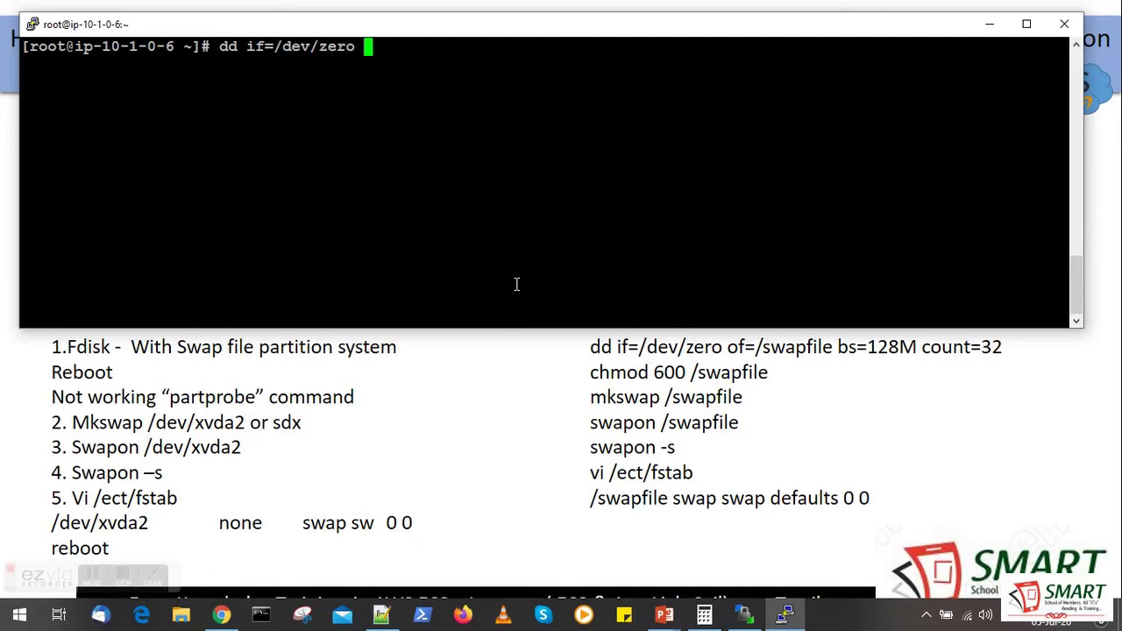
pyautogui.write('0f')
pyautogui.press('BackSpace')
pyautogui.press('BackSpace')
pyautogui.write('of=/ravi')
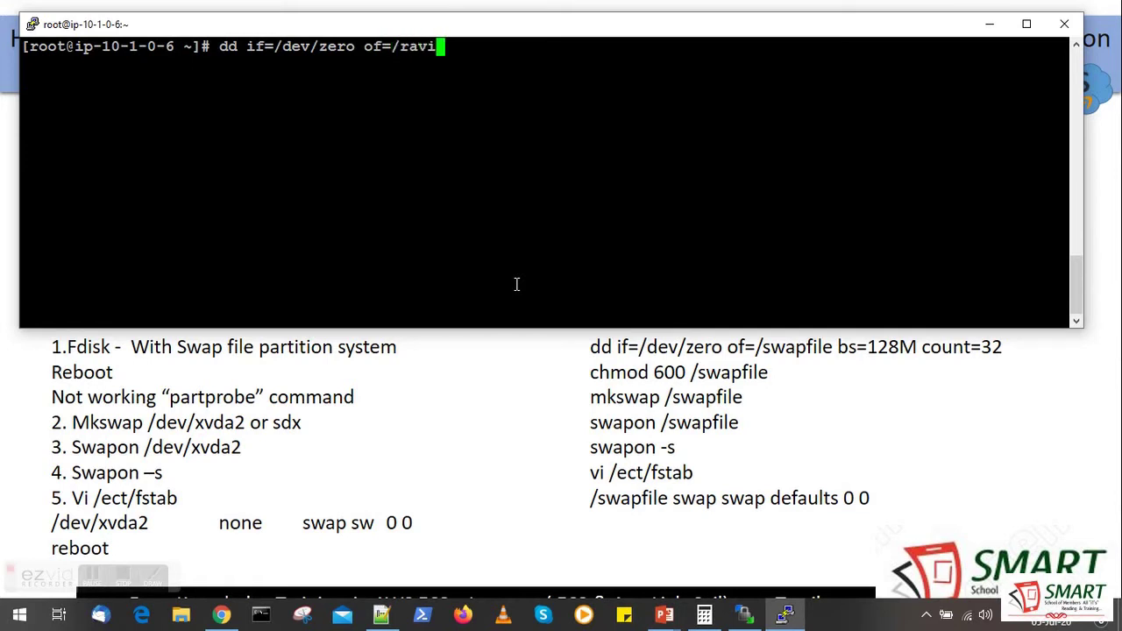
pyautogui.press('BackSpace')
pyautogui.press('BackSpace')
pyautogui.press('BackSpace')
pyautogui.press('BackSpace')
pyautogui.write('swapfile')
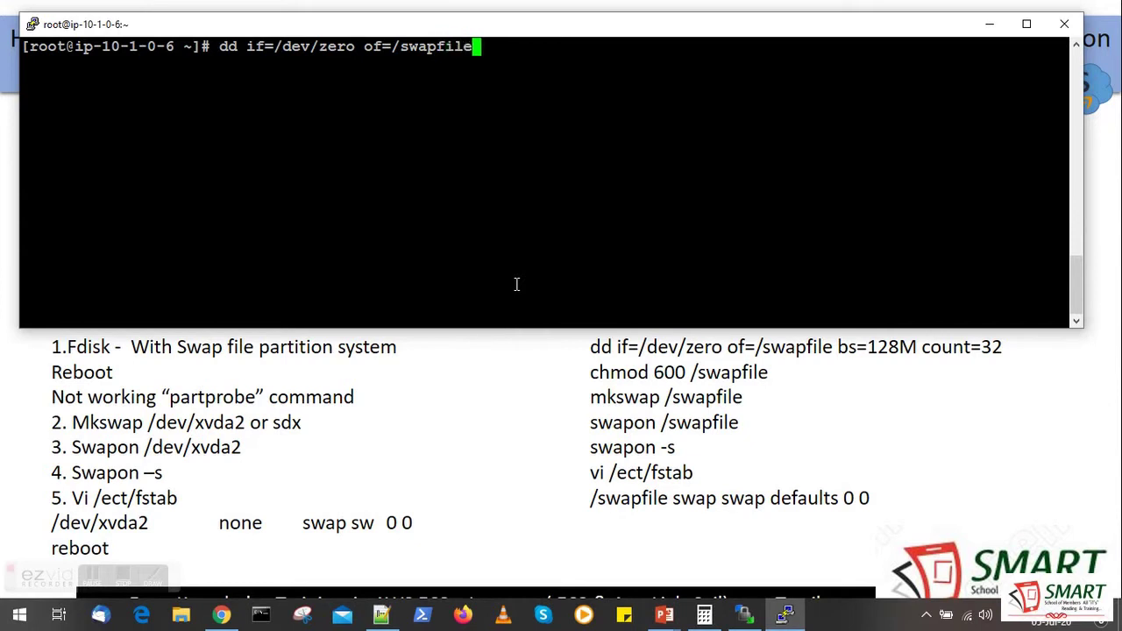
pyautogui.write(' bs=')
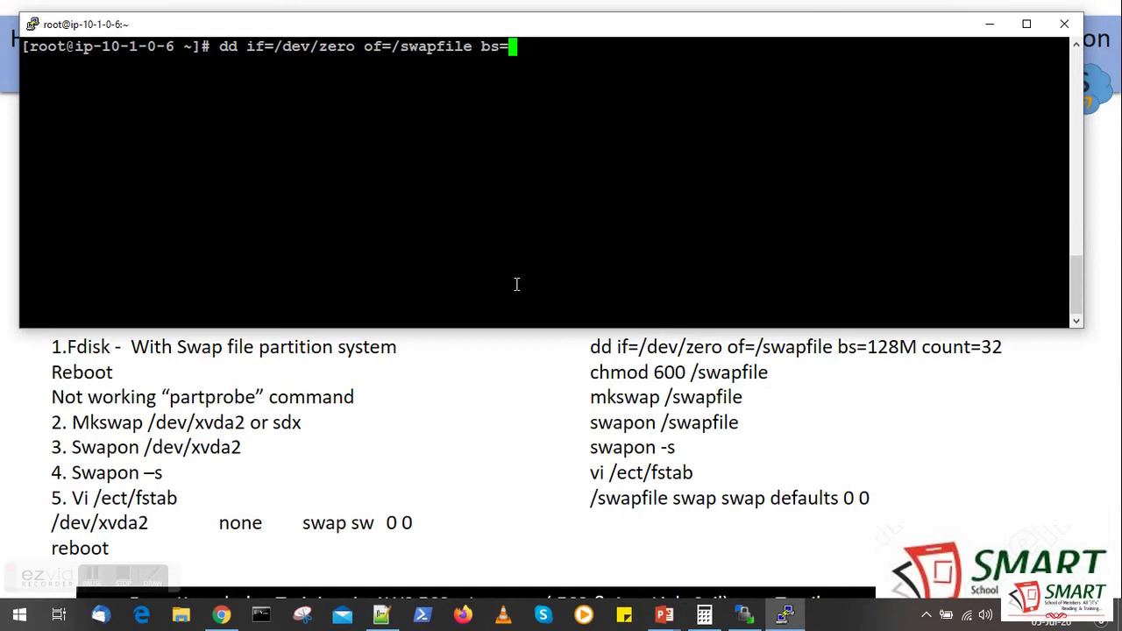
# Step: Switch to Calculator, move it clear of the slide's dd block size and count values, and enter 1024
pyautogui.click(704, 614)
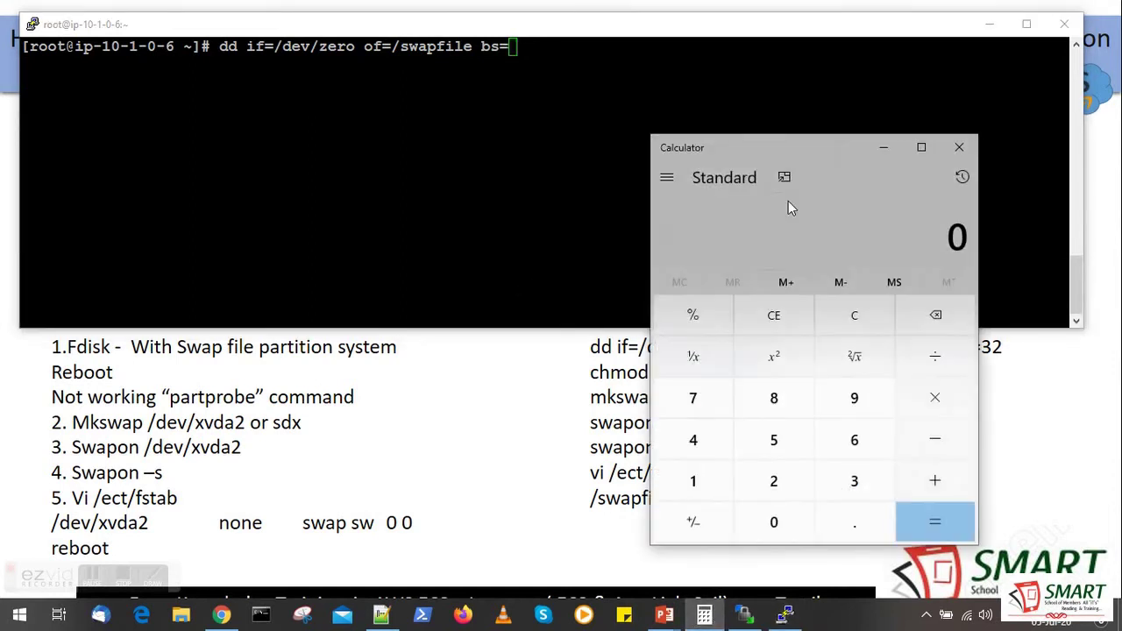
pyautogui.moveTo(806, 140); pyautogui.dragTo(701, 146)
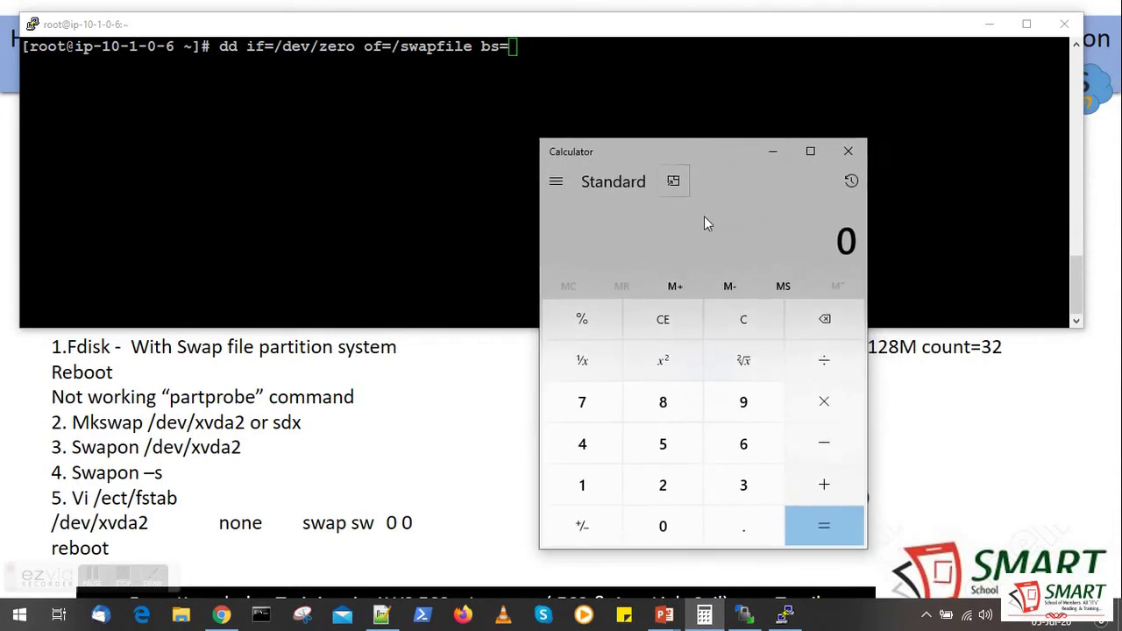
pyautogui.click(580, 485)
pyautogui.click(663, 530)
pyautogui.click(670, 496)
pyautogui.click(579, 455)
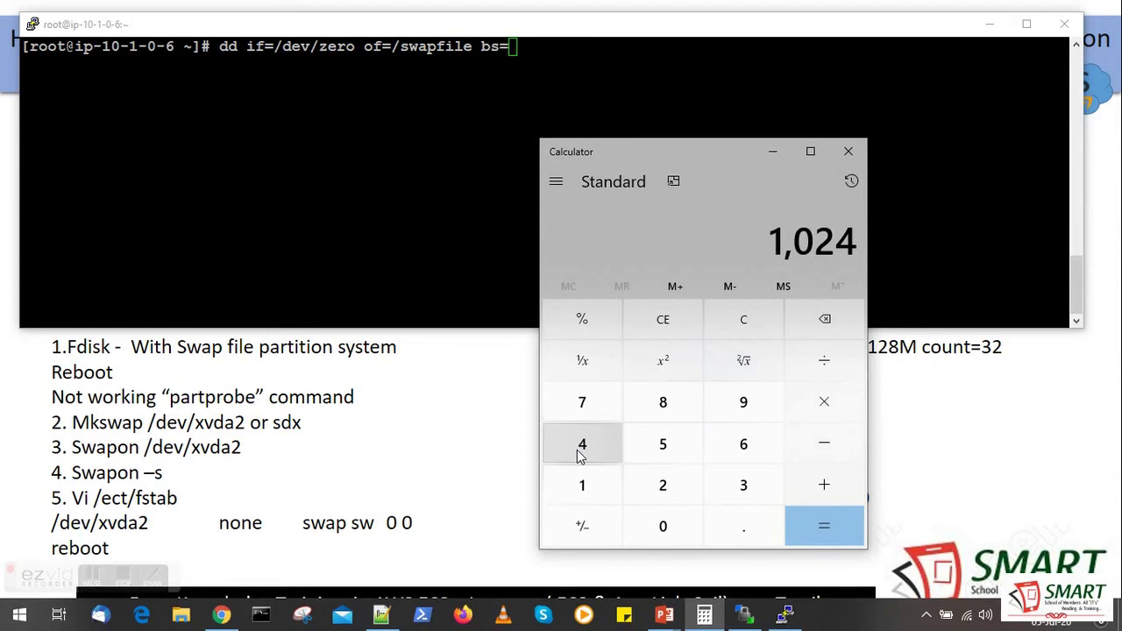
# Step: Return to the terminal, cancel the unfinished dd command, and check disk usage with "df -TH", highlighting the root filesystem's available space
pyautogui.click(360, 130)
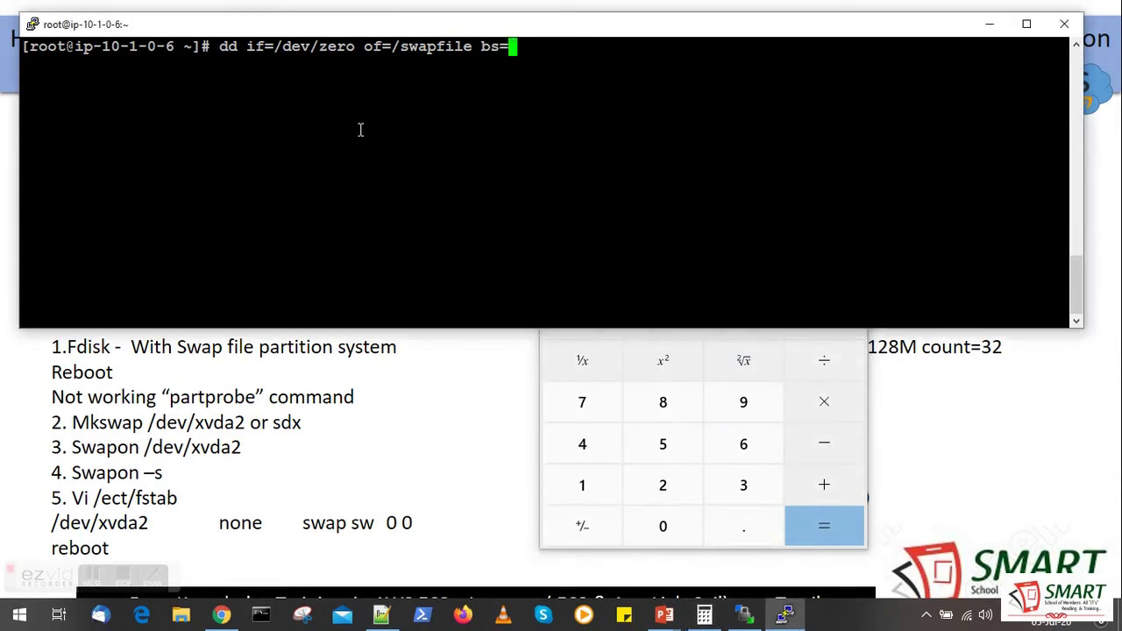
pyautogui.hotkey('ctrl', 'c')
pyautogui.write('df -TH')
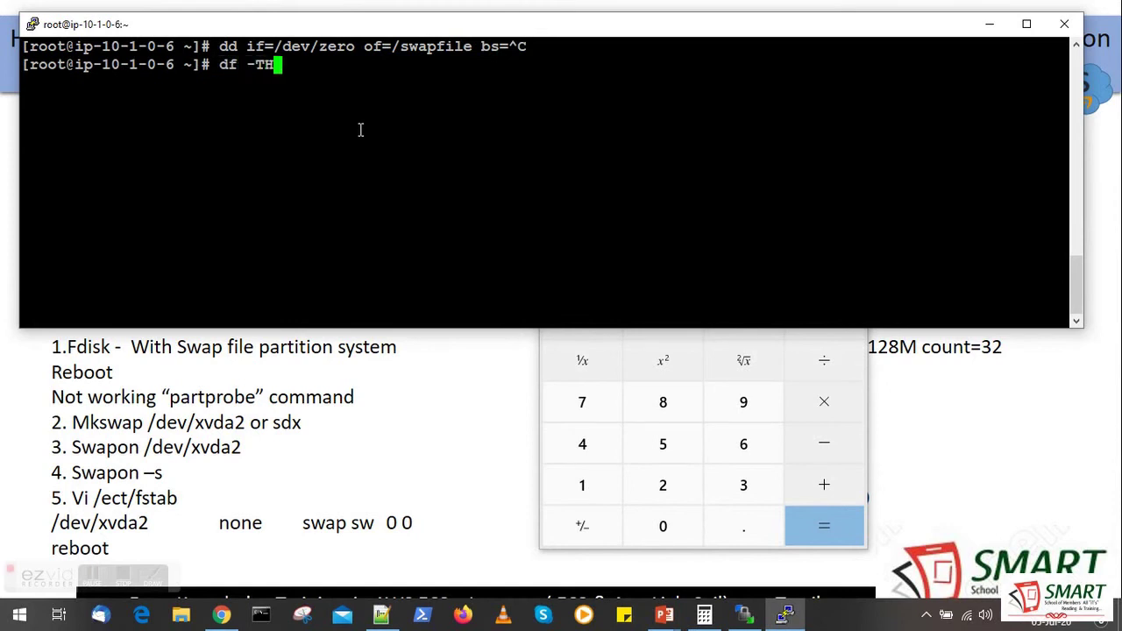
pyautogui.press('Return')
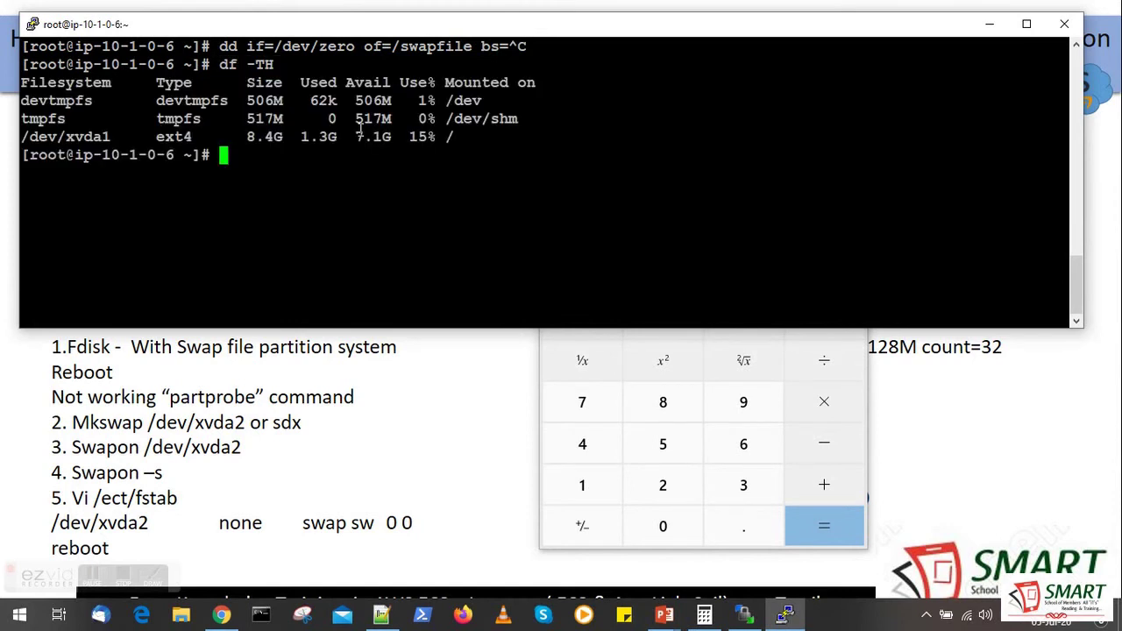
pyautogui.moveTo(356, 138); pyautogui.dragTo(387, 136)
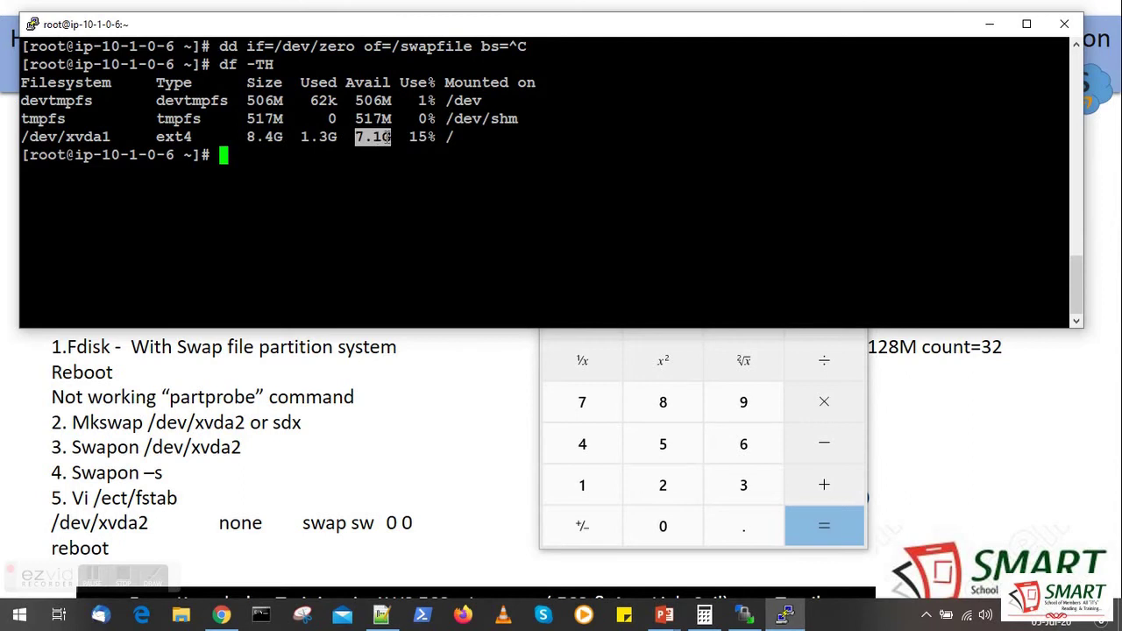
pyautogui.moveTo(301, 138); pyautogui.dragTo(389, 137)
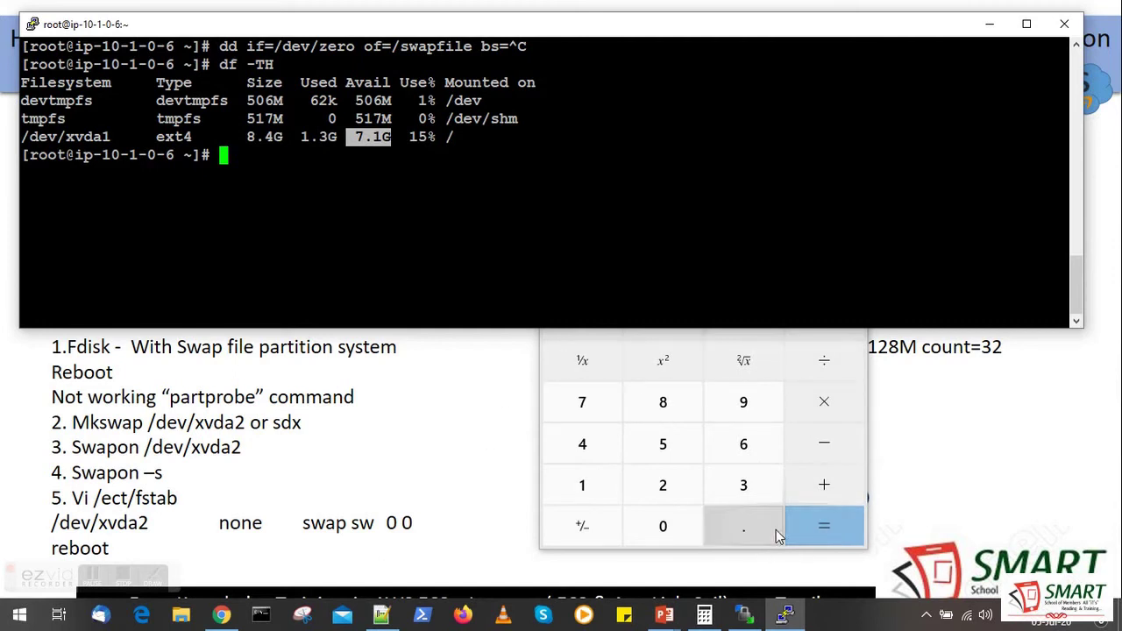
# Step: Switch back to Calculator, clear the earlier entry, and calculate 128 × 3
pyautogui.click(844, 541)
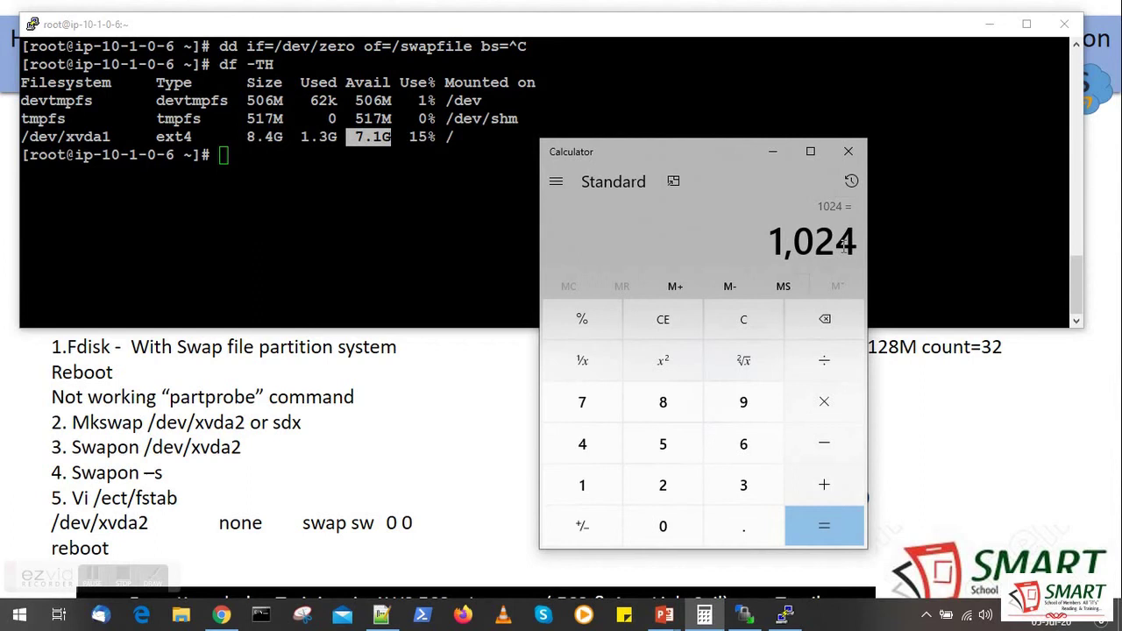
pyautogui.click(748, 319)
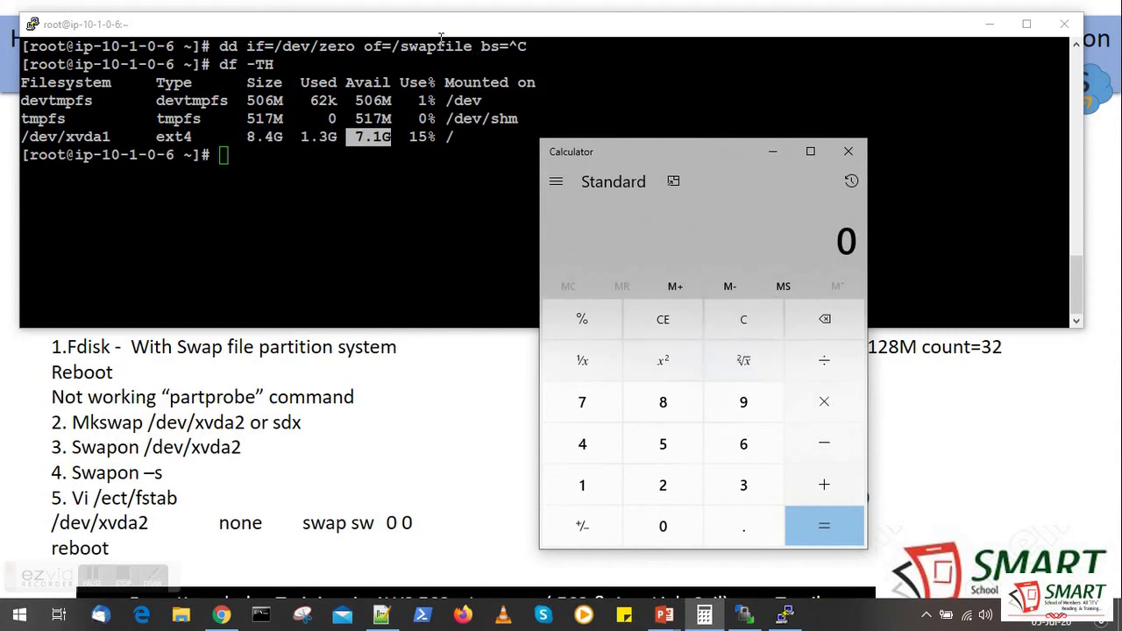
pyautogui.click(589, 484)
pyautogui.click(661, 491)
pyautogui.click(663, 405)
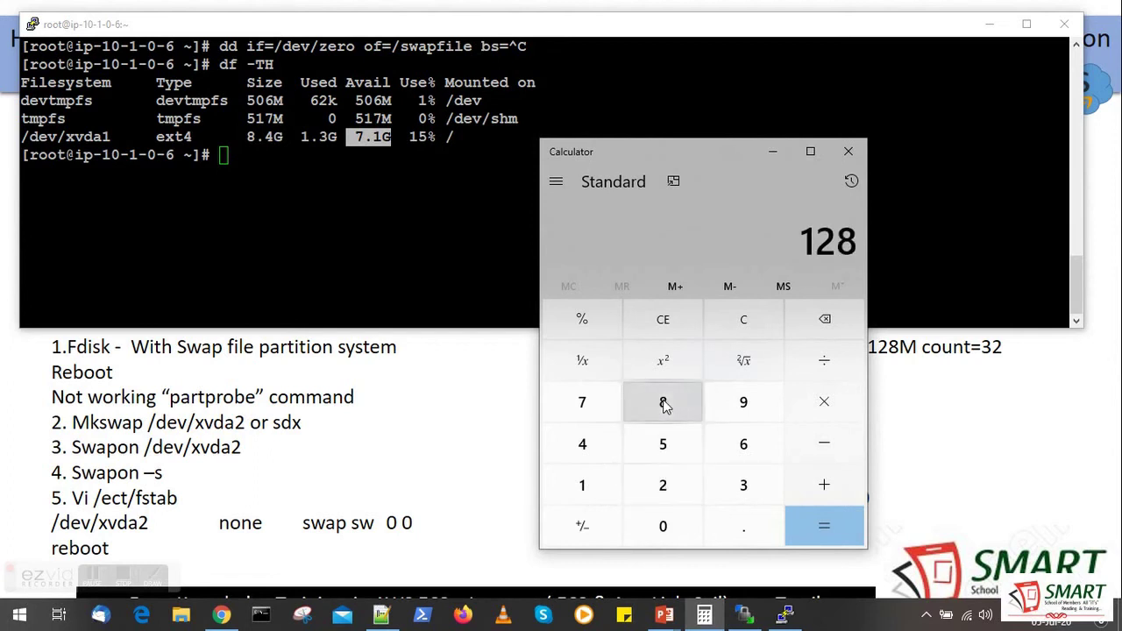
pyautogui.click(826, 409)
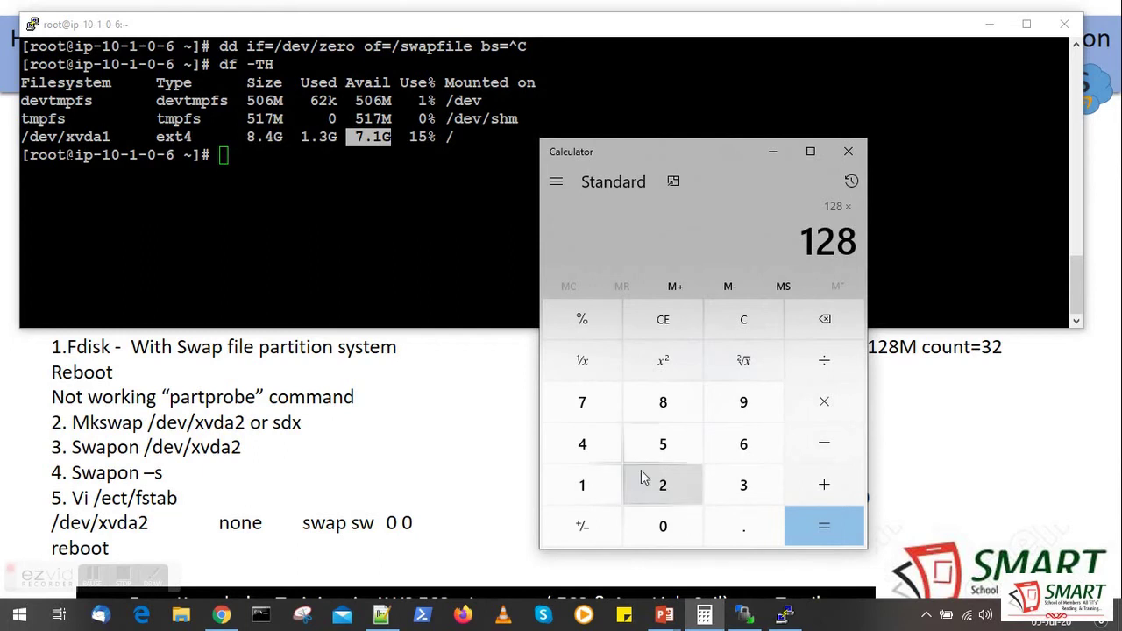
pyautogui.click(721, 490)
pyautogui.click(834, 525)
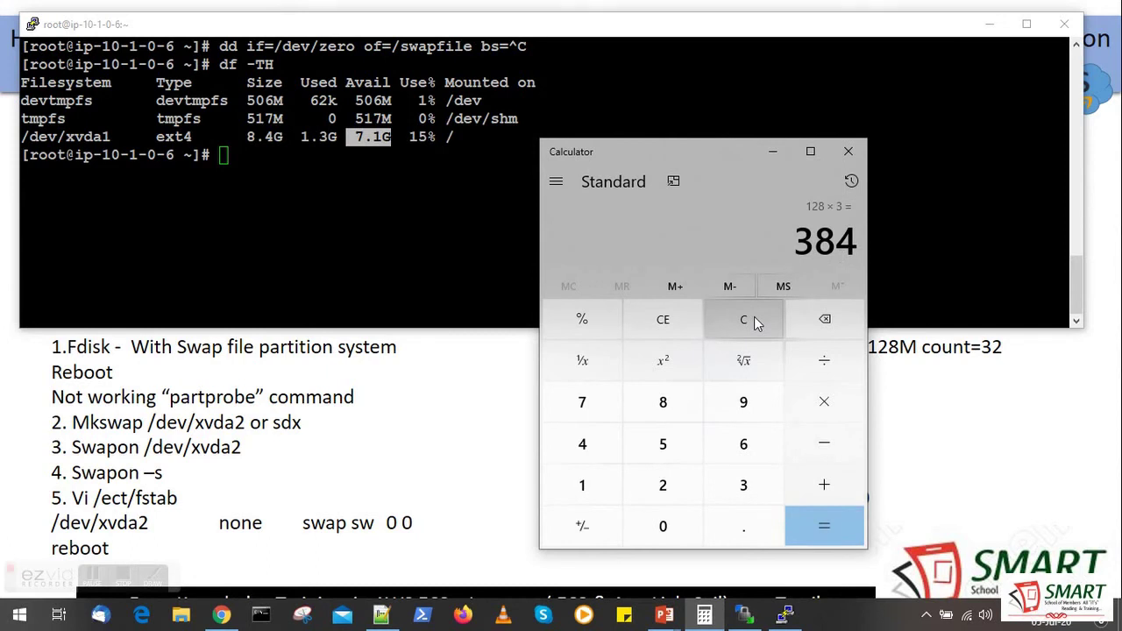
# Step: Clear the calculator and calculate 1024 ÷ 32
pyautogui.click(759, 324)
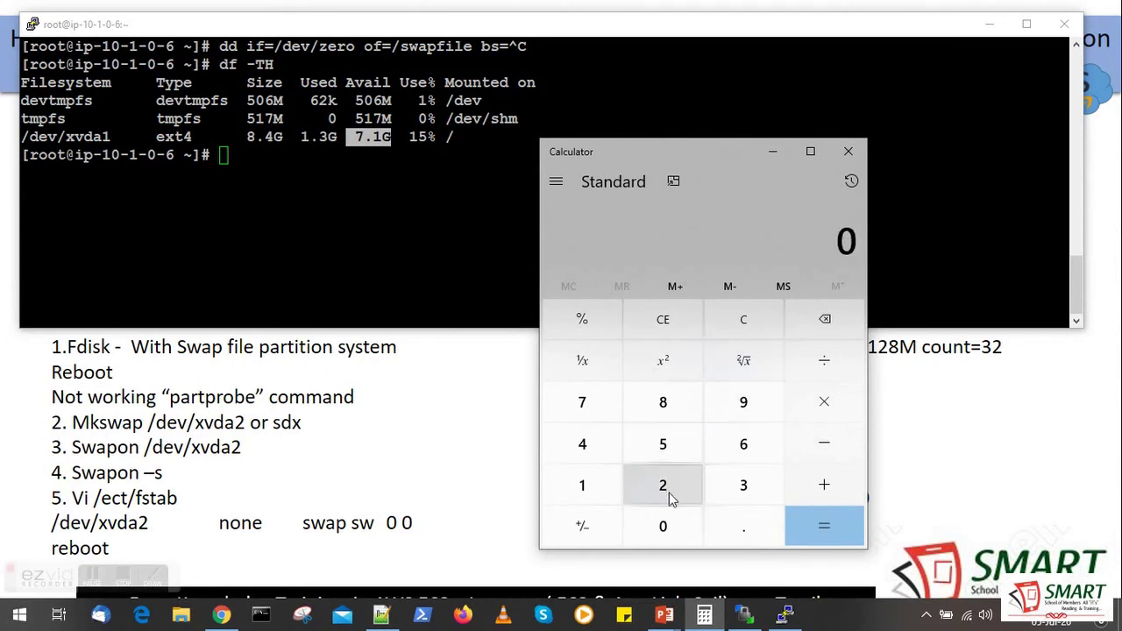
pyautogui.press('1')
pyautogui.click(670, 530)
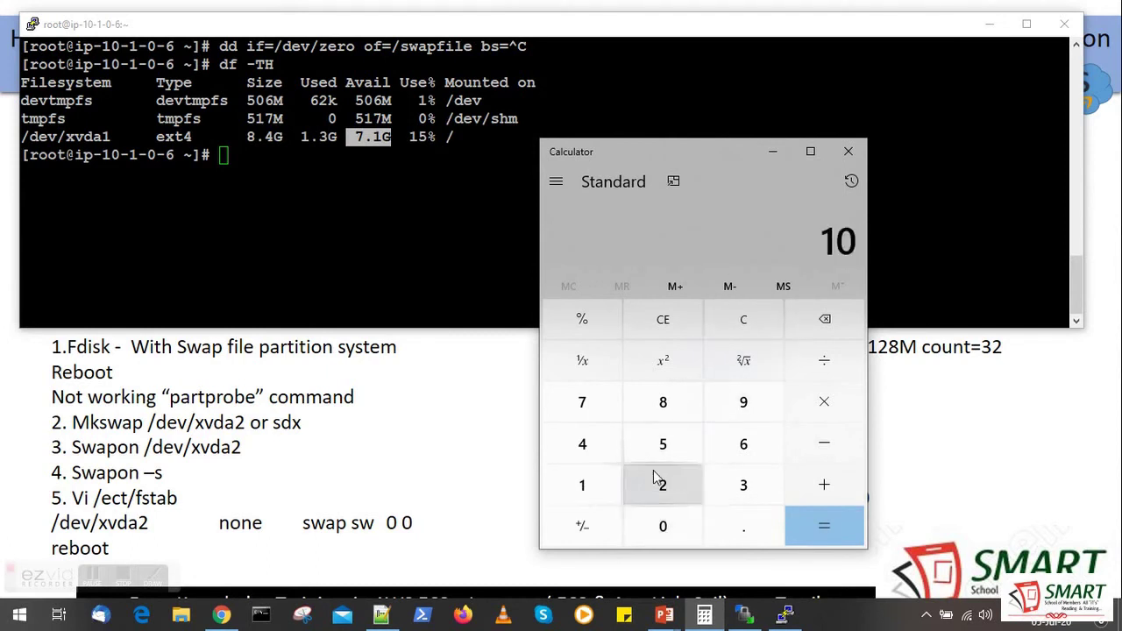
pyautogui.click(659, 483)
pyautogui.click(585, 447)
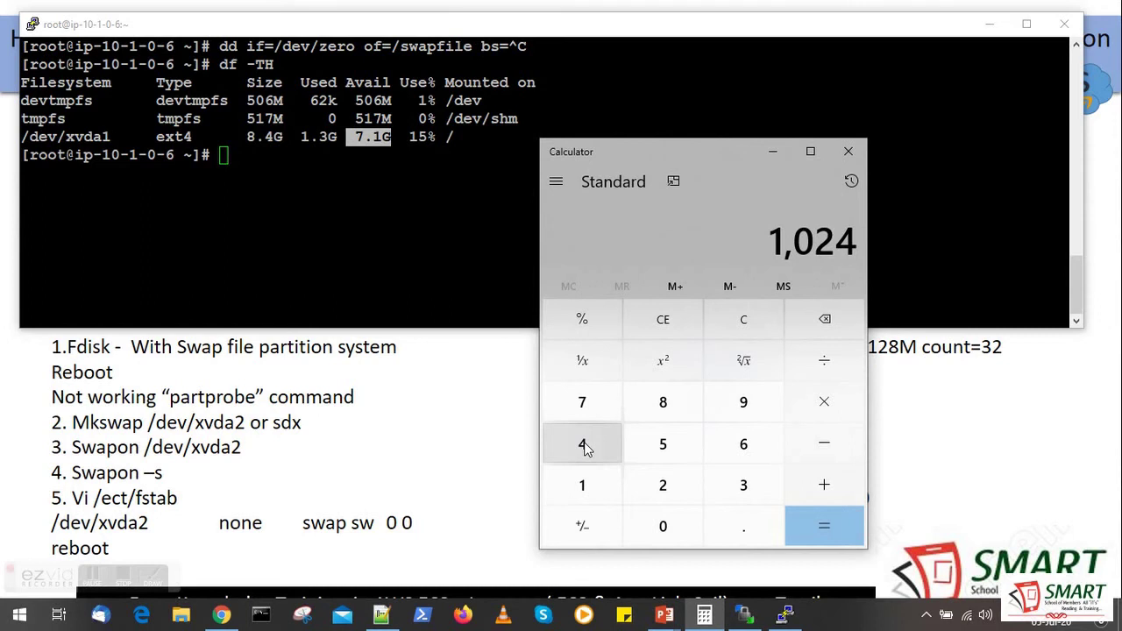
pyautogui.click(824, 361)
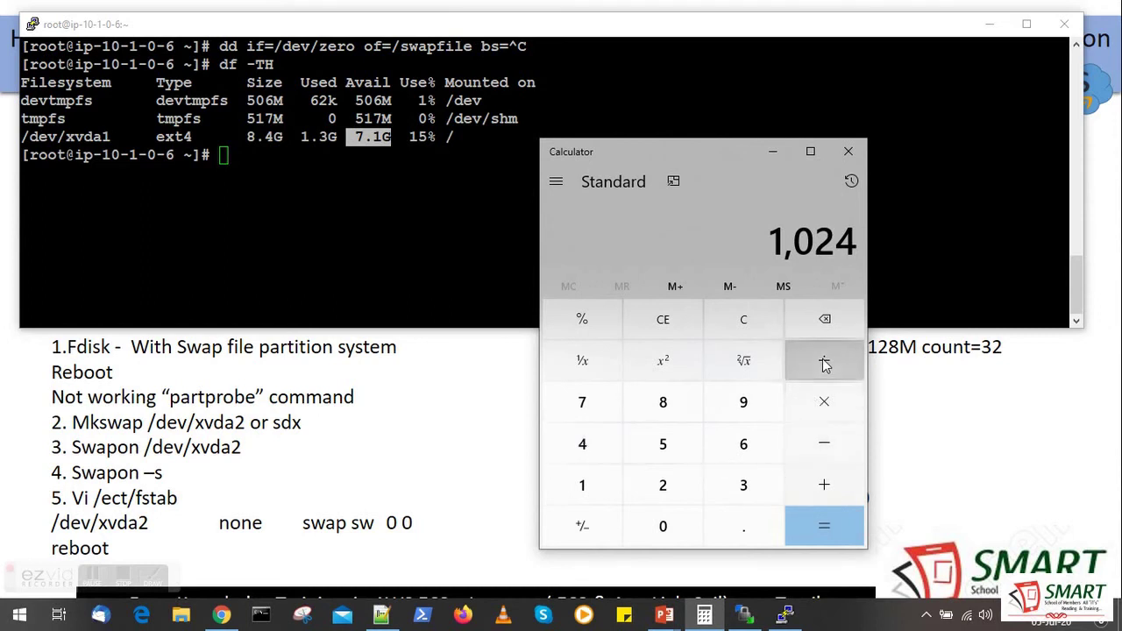
pyautogui.click(724, 483)
pyautogui.click(664, 483)
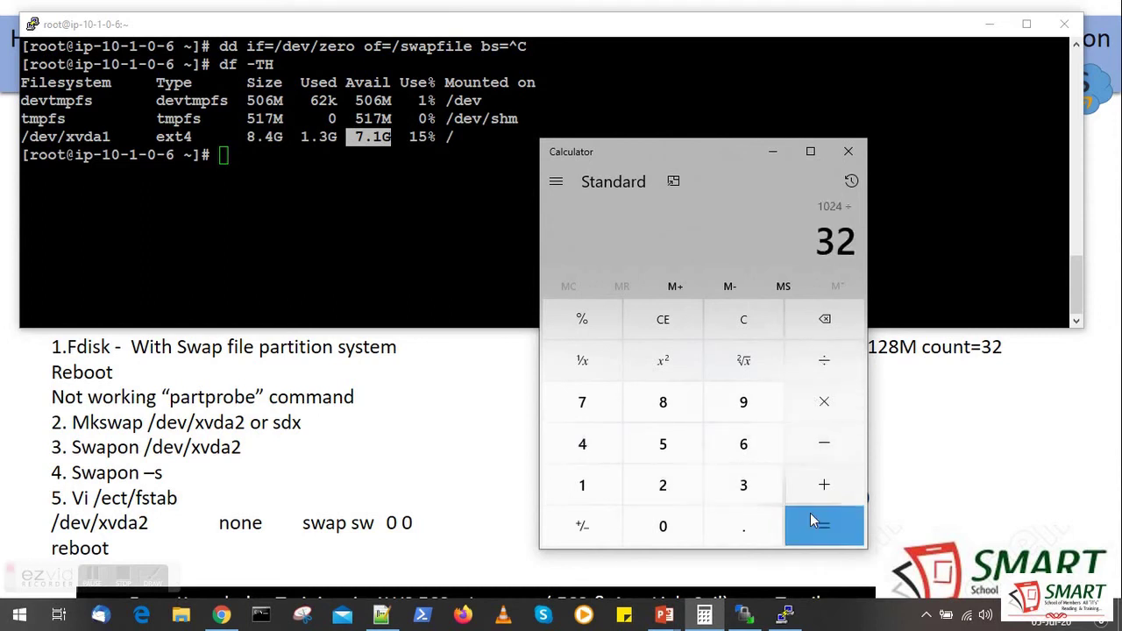
pyautogui.click(822, 526)
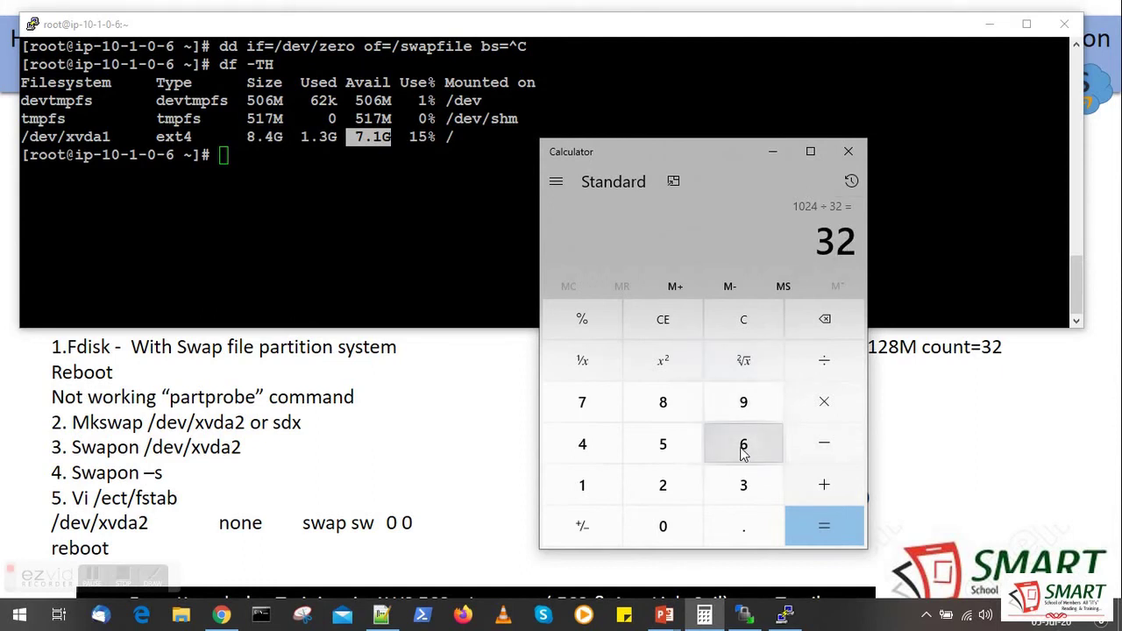
# Step: Calculate 32 × 32 in the calculator
pyautogui.click(743, 486)
pyautogui.click(682, 486)
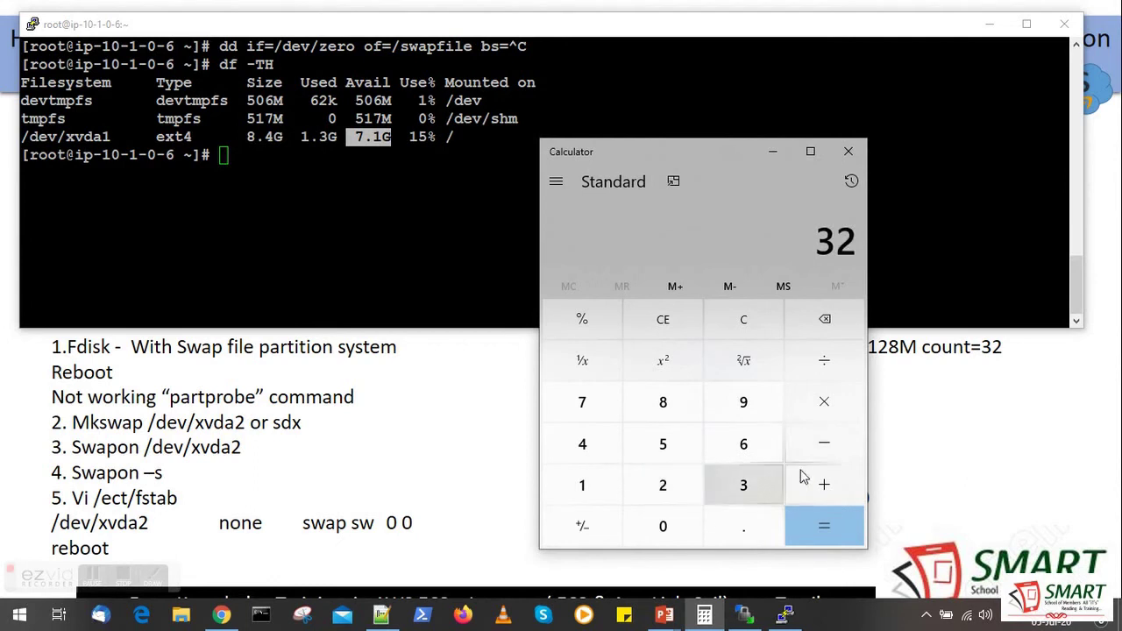
pyautogui.click(831, 408)
pyautogui.click(743, 482)
pyautogui.click(662, 486)
pyautogui.click(808, 526)
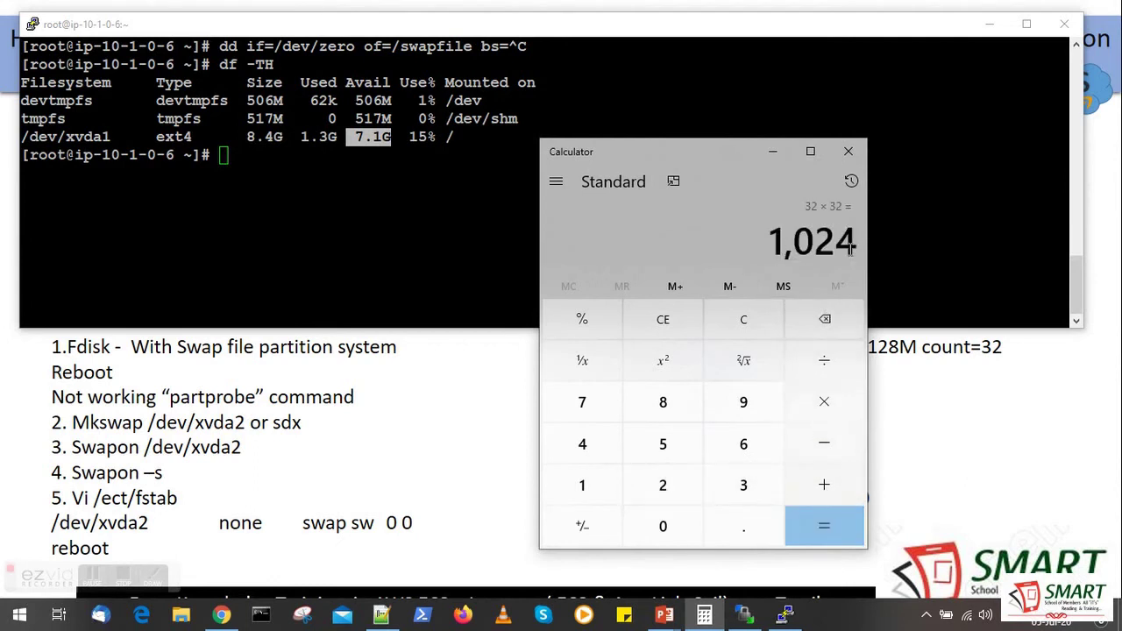
pyautogui.click(745, 320)
pyautogui.click(579, 489)
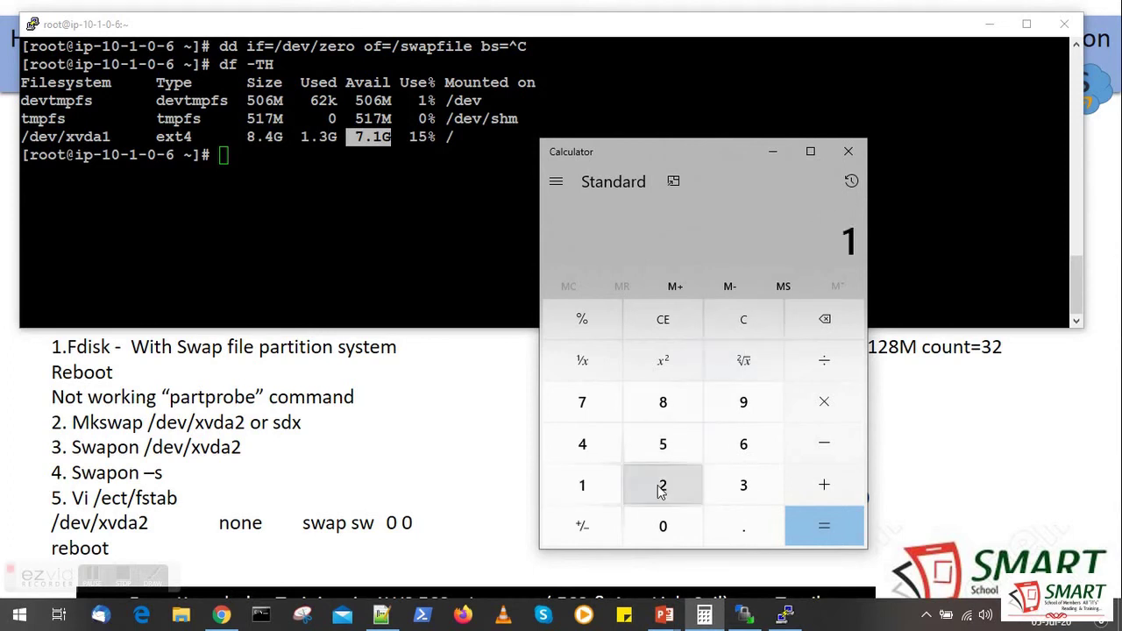
pyautogui.click(661, 487)
pyautogui.click(669, 413)
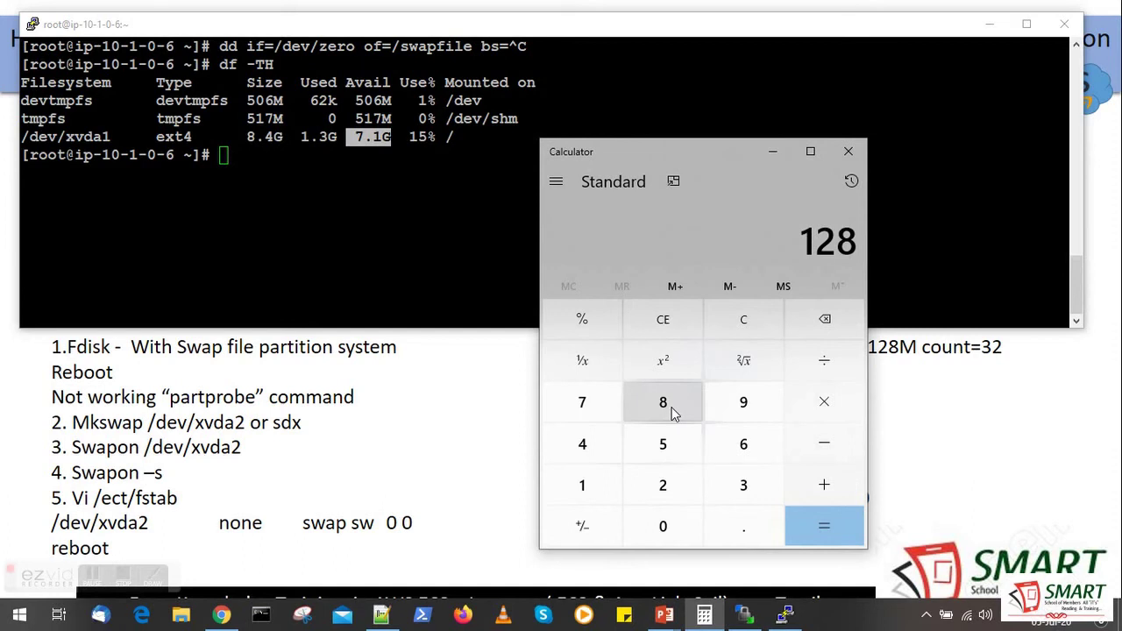
pyautogui.click(744, 491)
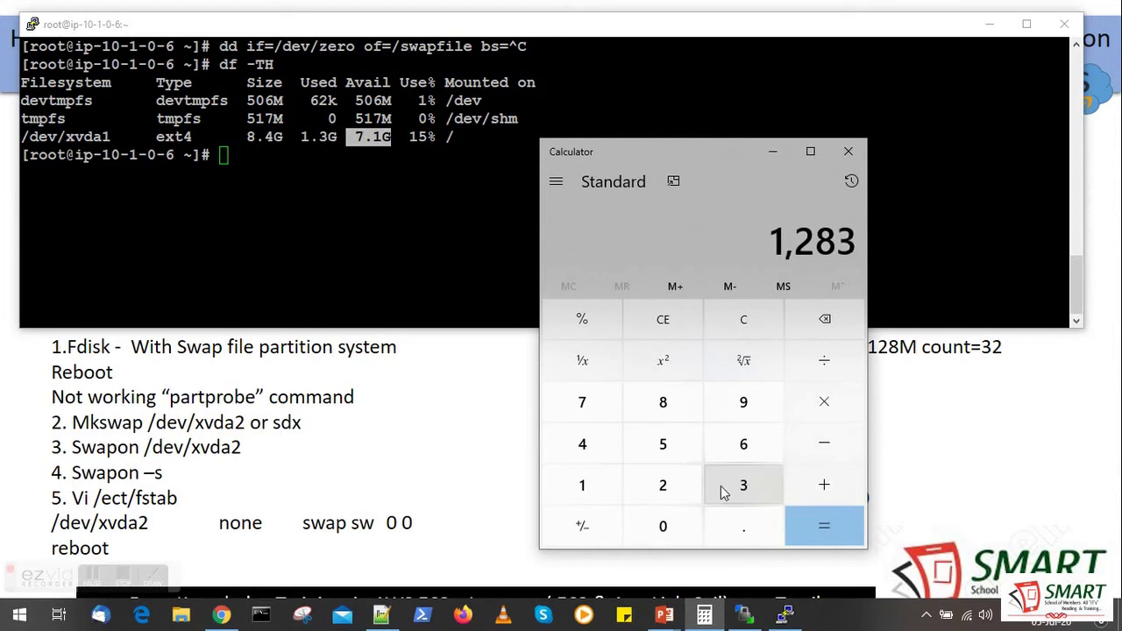
pyautogui.click(743, 326)
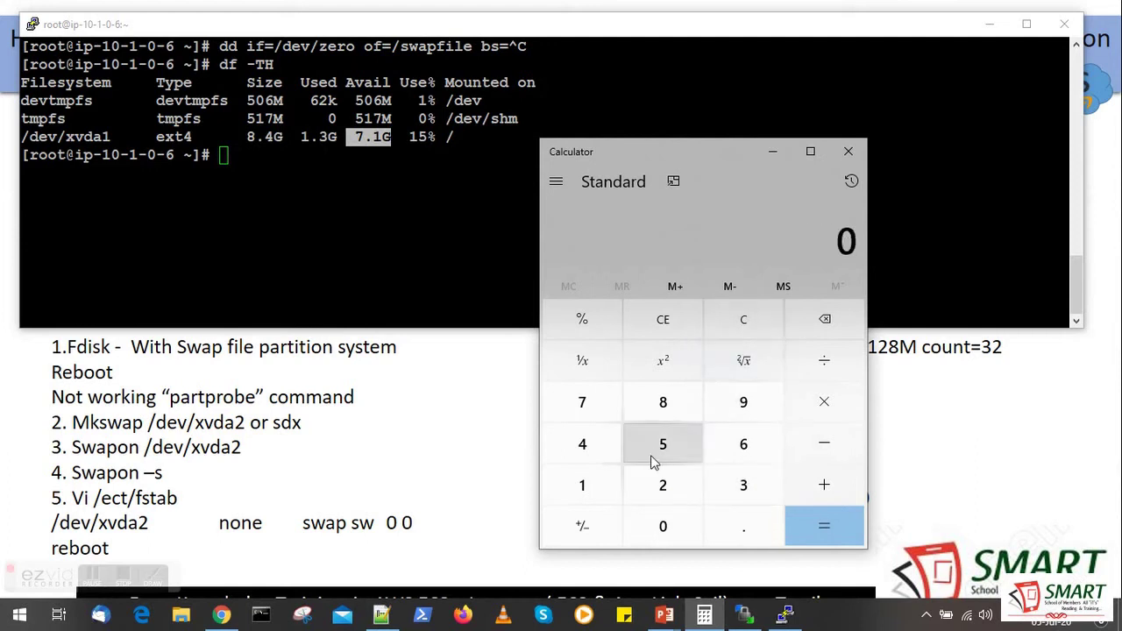
# Step: Calculate 128 × 32 to work out the swap file size in megabytes from block size and count
pyautogui.click(596, 487)
pyautogui.click(646, 488)
pyautogui.click(659, 402)
pyautogui.click(823, 406)
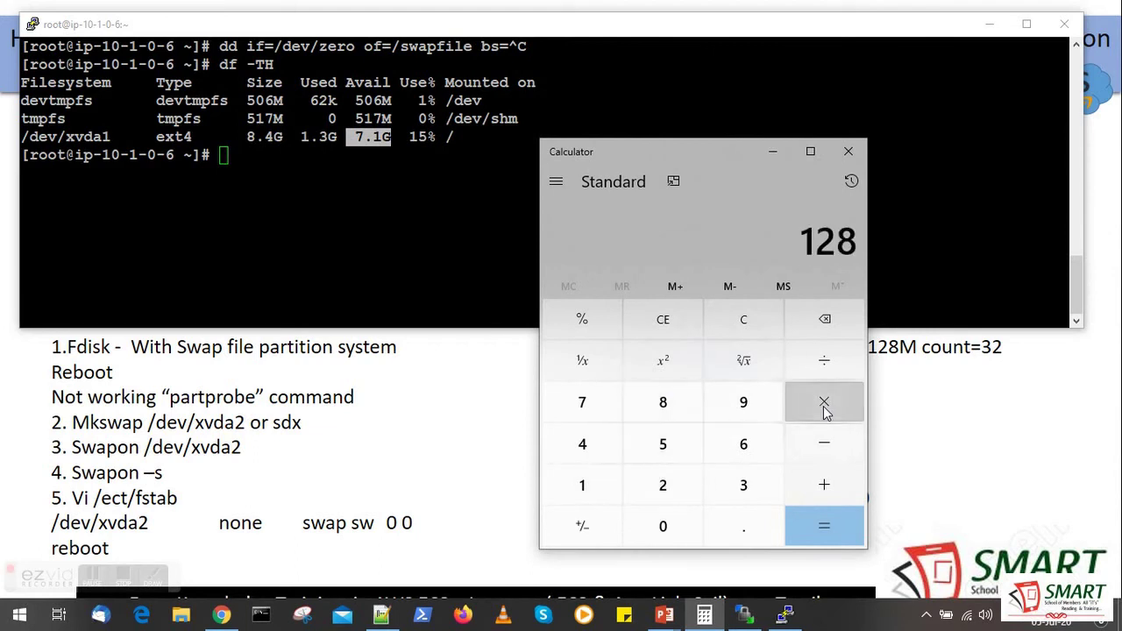
pyautogui.click(746, 486)
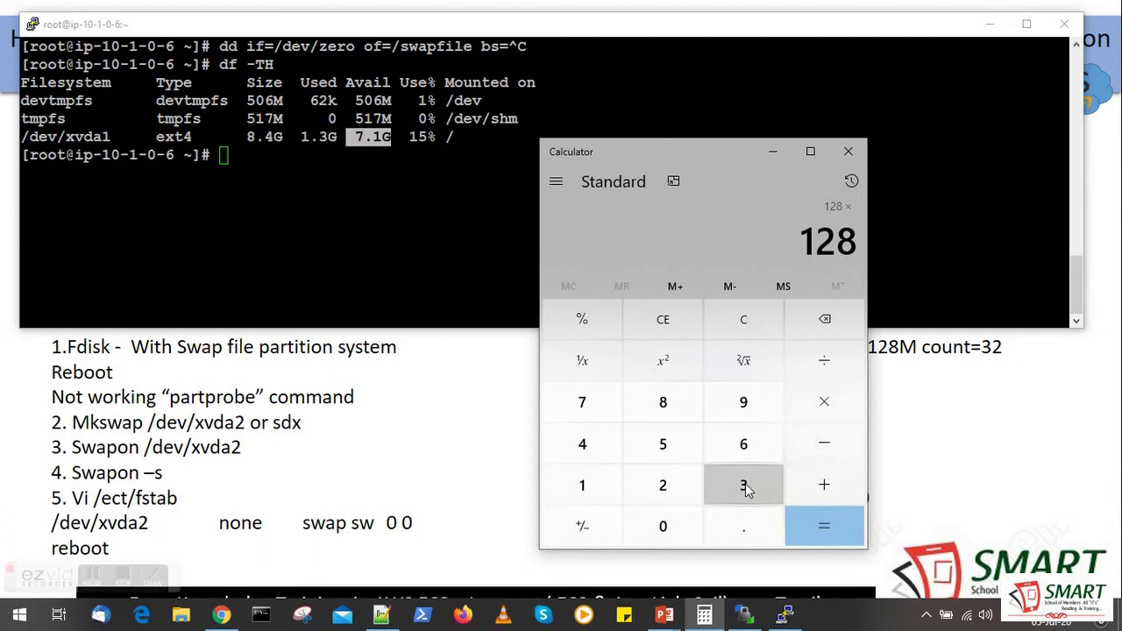
pyautogui.click(680, 491)
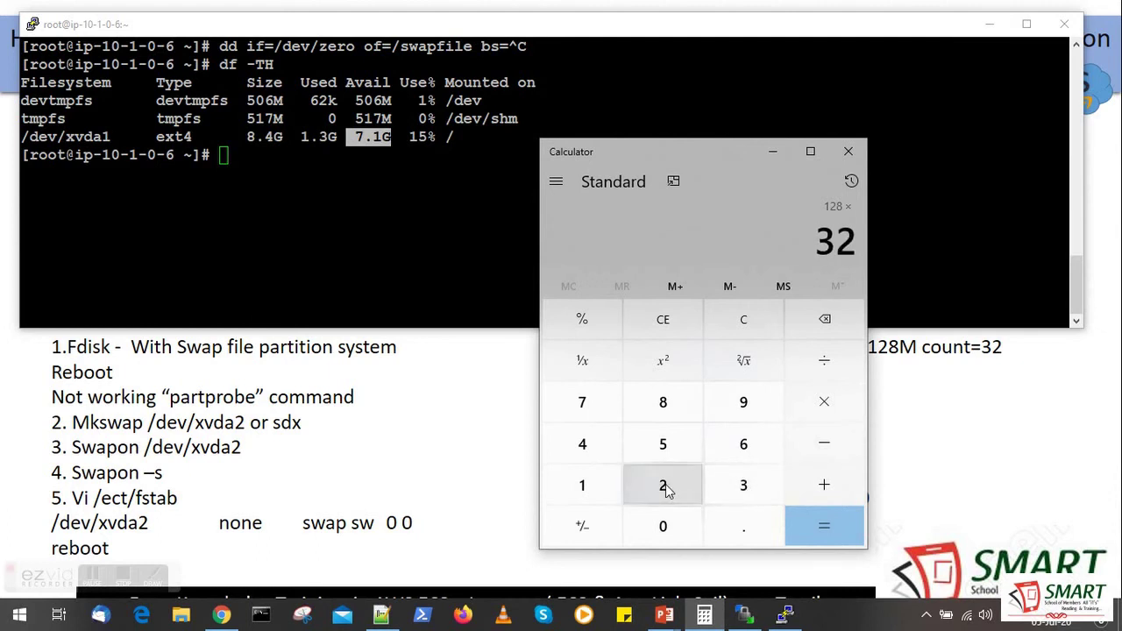
pyautogui.click(824, 516)
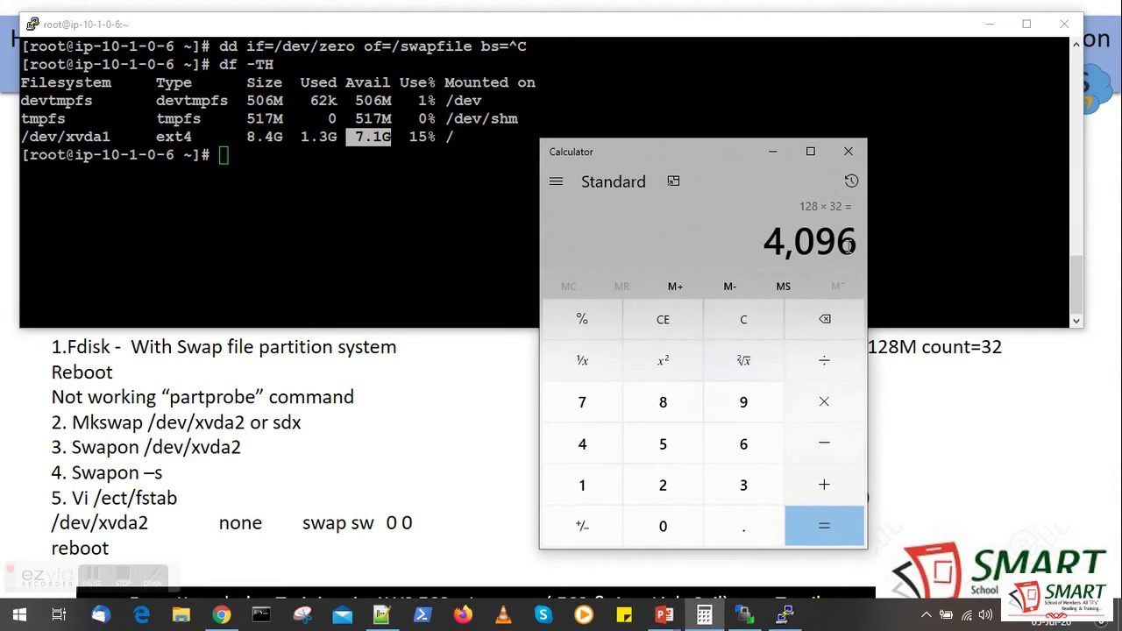
# Step: Clear the calculator and calculate 32 ÷ 4 to get the block count for one quarter of the swap size
pyautogui.click(770, 327)
pyautogui.click(756, 489)
pyautogui.click(664, 486)
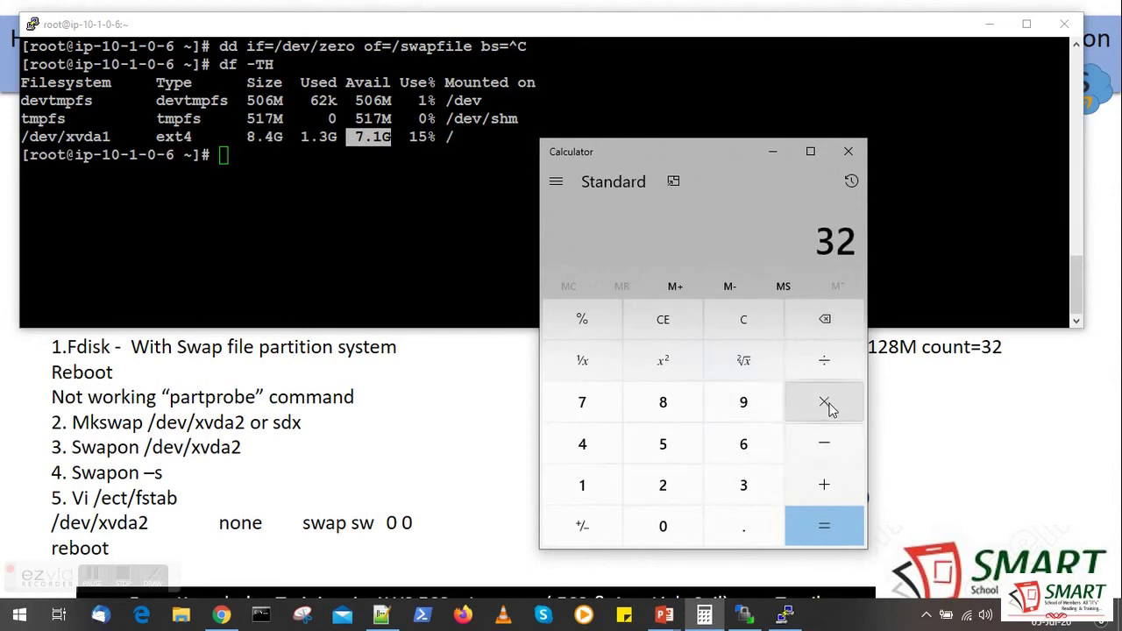
pyautogui.click(840, 368)
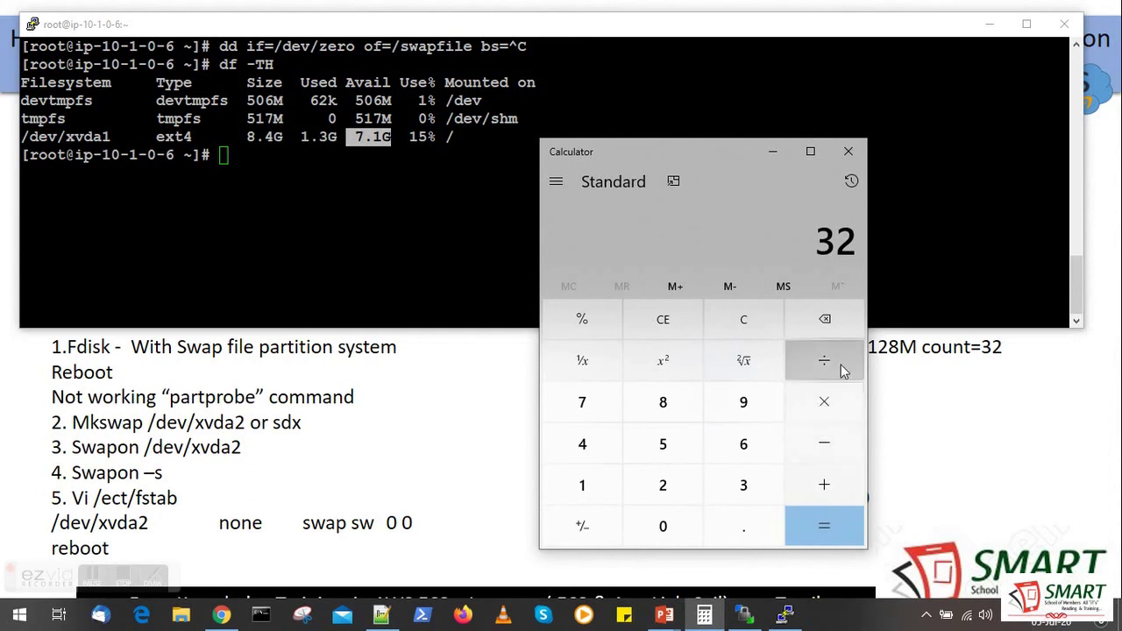
pyautogui.click(582, 444)
pyautogui.click(824, 529)
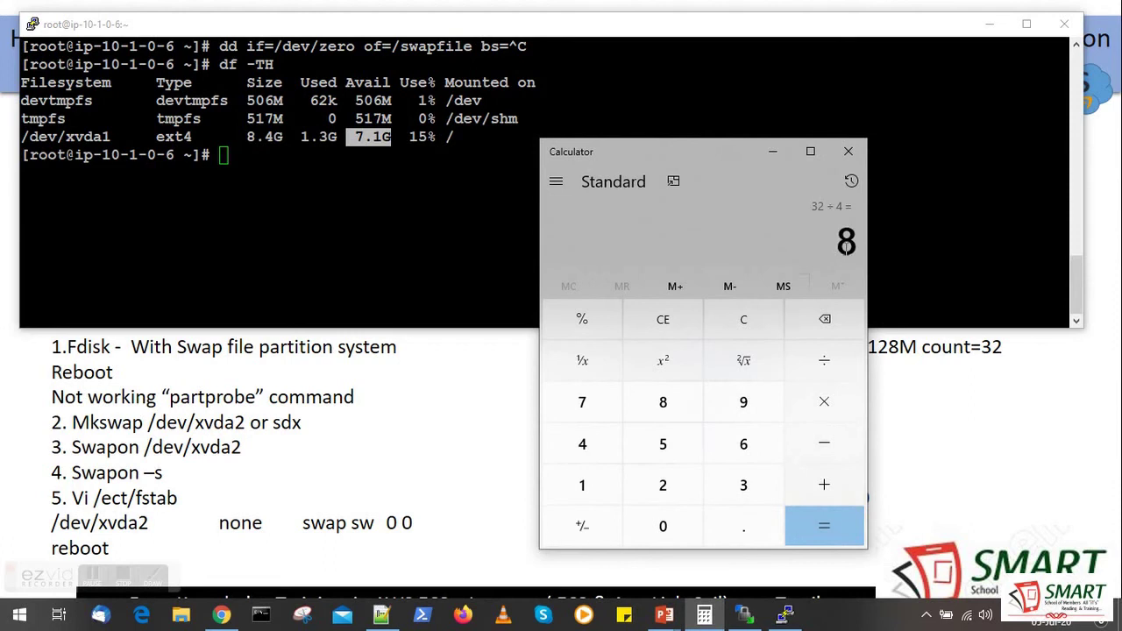
# Step: Clear the calculator and calculate 128 × 8 to check the size given by eight 128 MB blocks
pyautogui.click(736, 322)
pyautogui.click(592, 482)
pyautogui.click(666, 488)
pyautogui.click(667, 407)
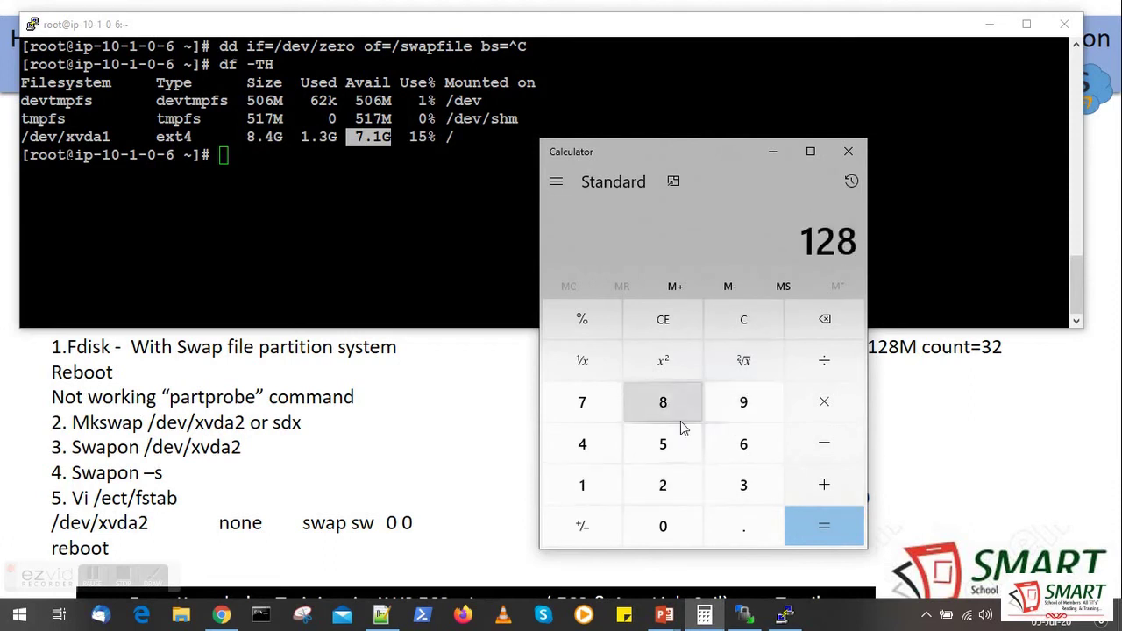
pyautogui.click(827, 409)
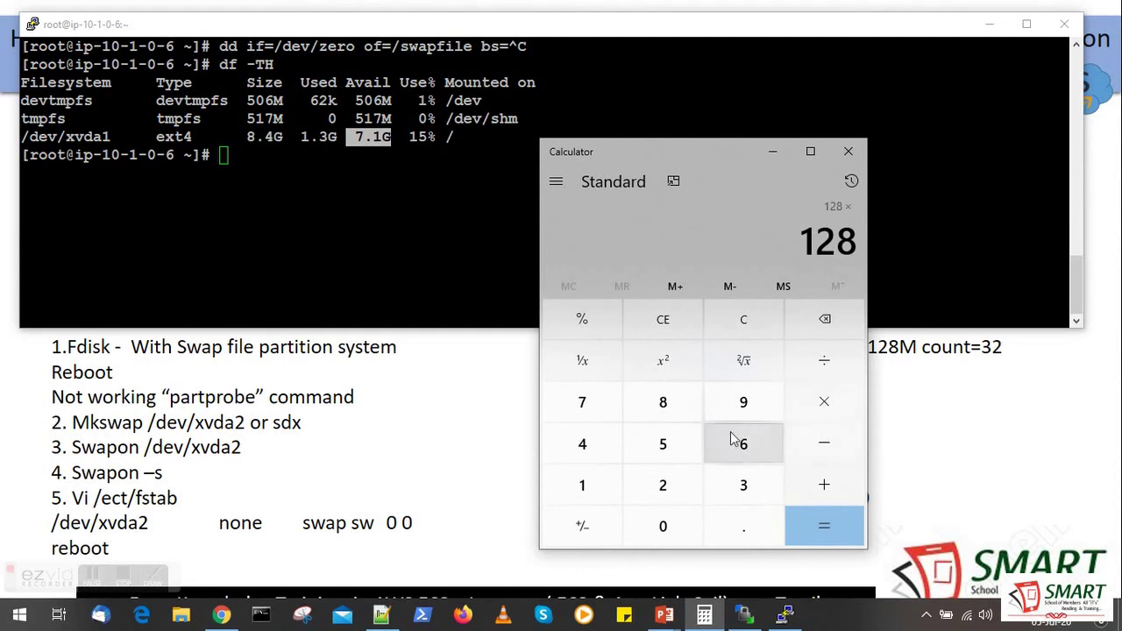
pyautogui.click(661, 403)
pyautogui.click(825, 523)
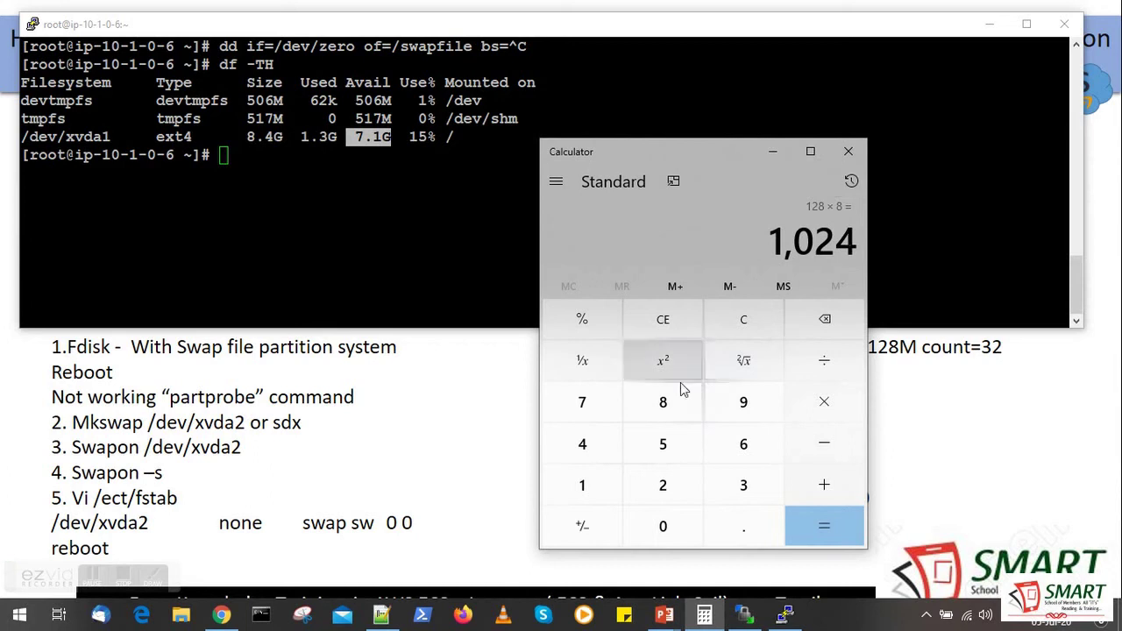
pyautogui.click(742, 329)
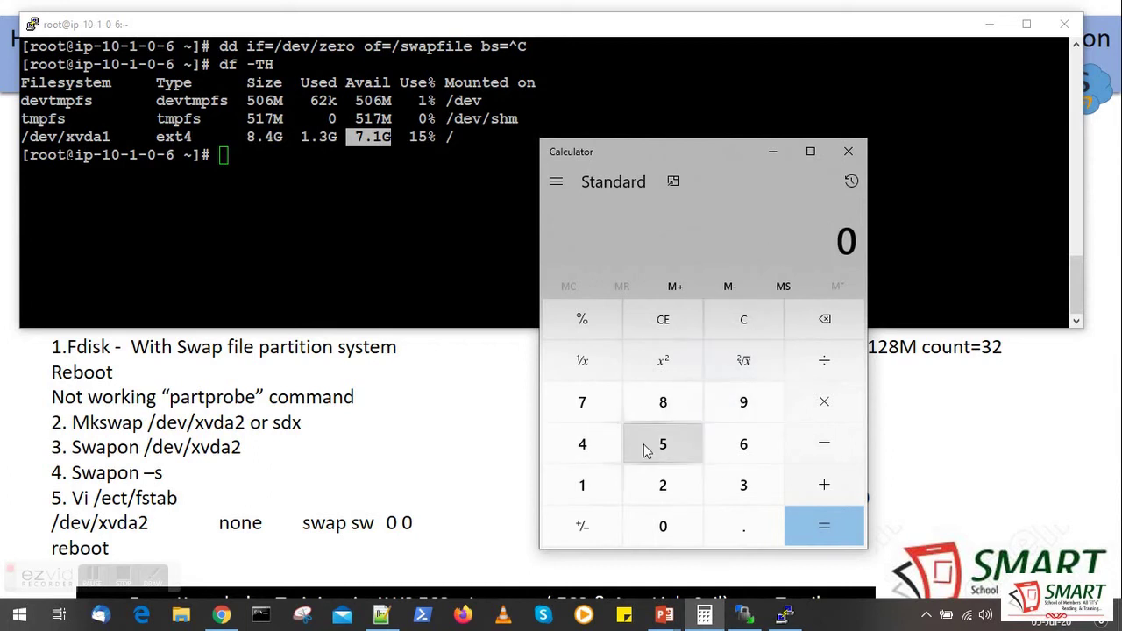
pyautogui.click(581, 485)
pyautogui.click(659, 523)
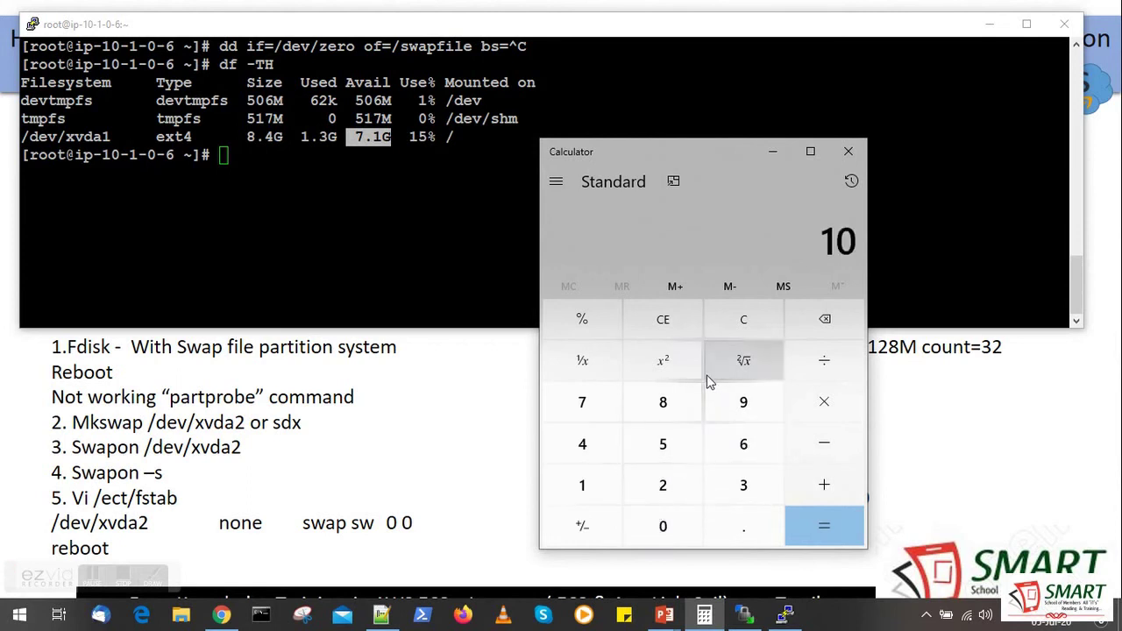
pyautogui.click(751, 325)
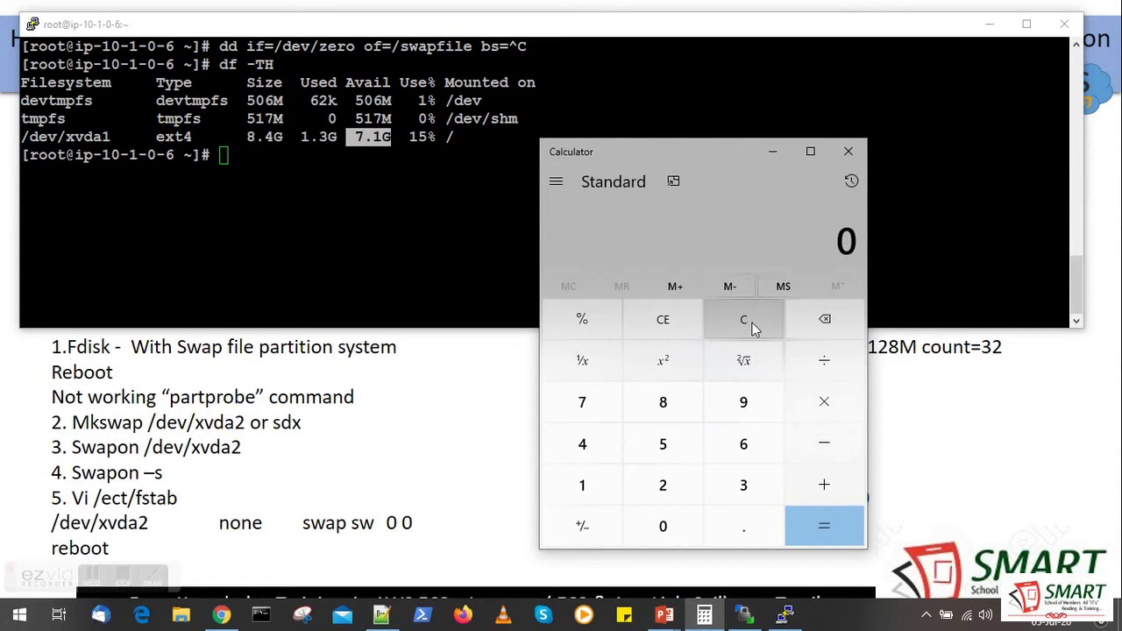
# Step: Repeat the 128 × 8 calculation twice, clearing the calculator in between
pyautogui.click(583, 484)
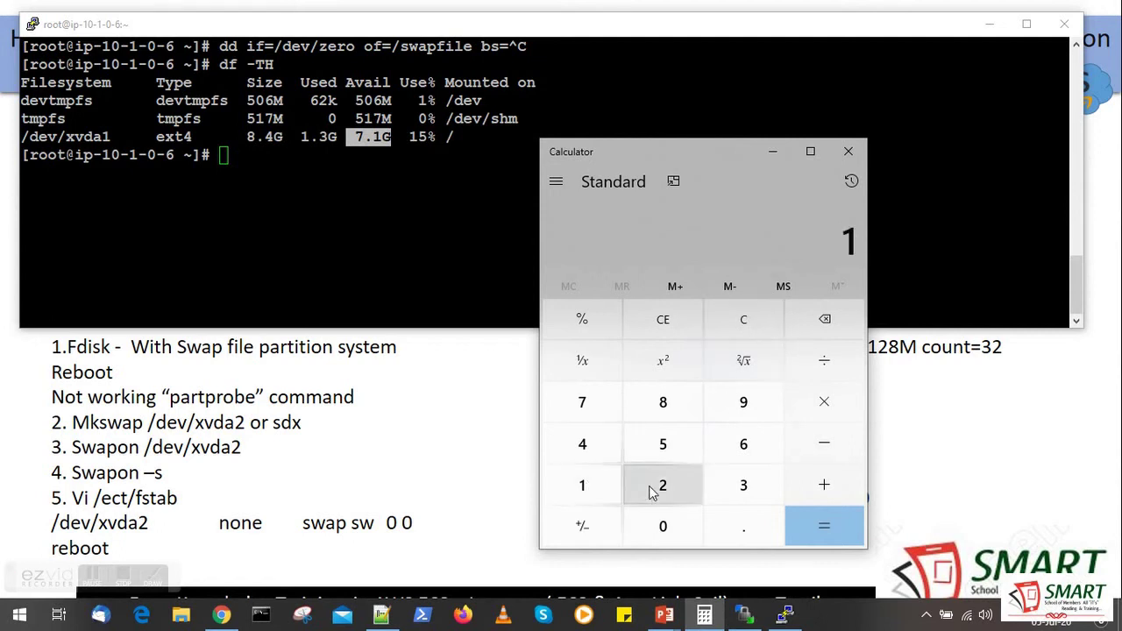
pyautogui.click(659, 484)
pyautogui.click(675, 417)
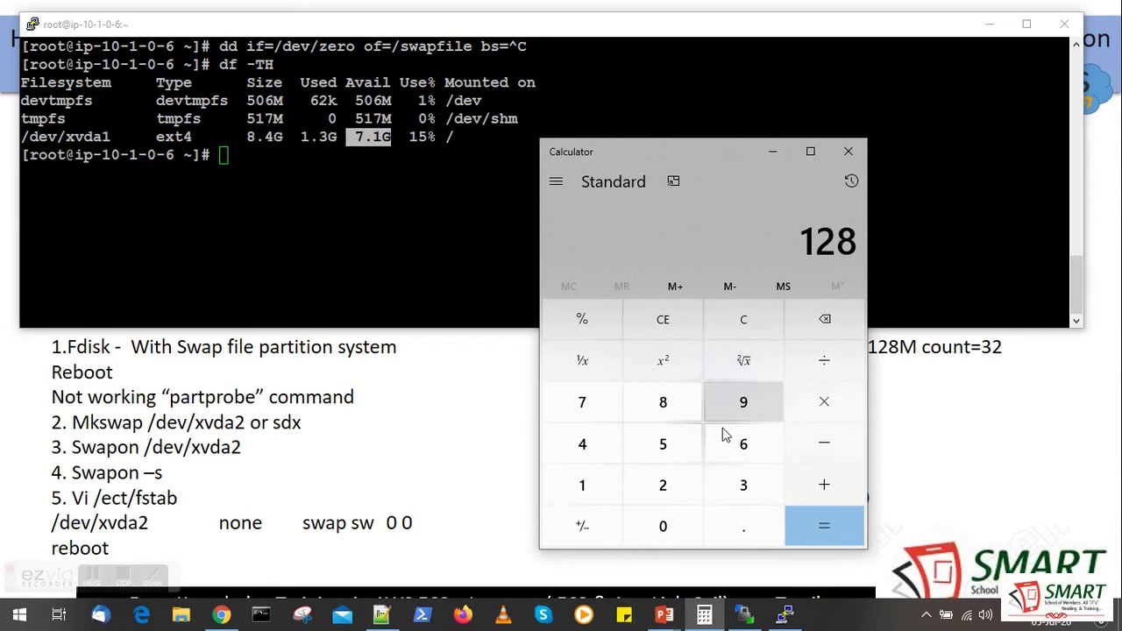
pyautogui.click(824, 405)
pyautogui.click(676, 412)
pyautogui.click(815, 527)
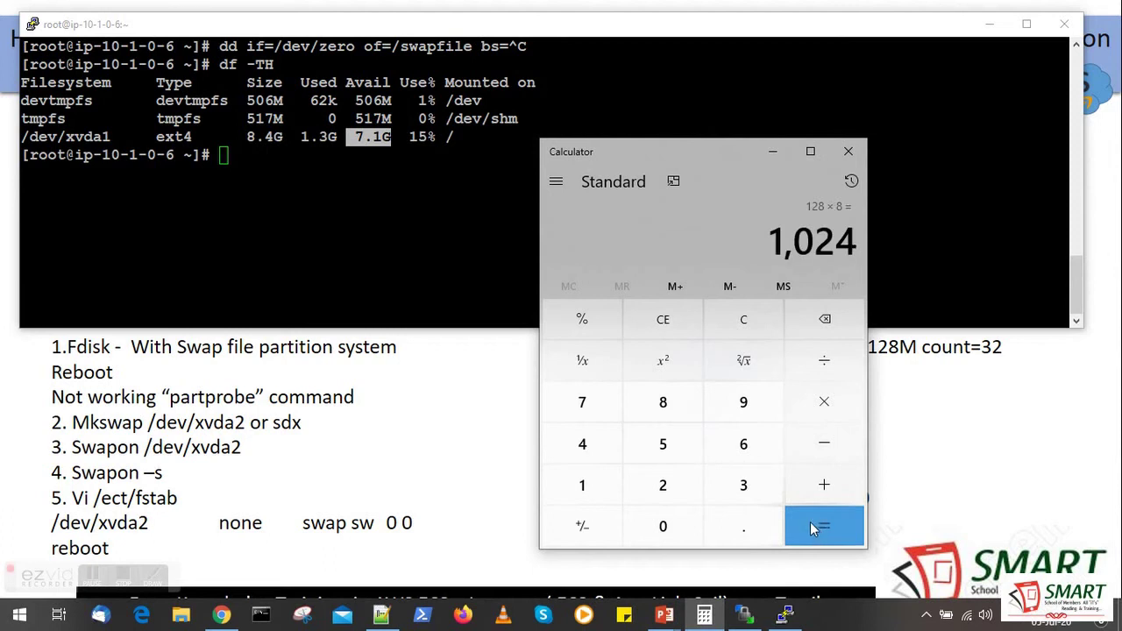
pyautogui.click(752, 323)
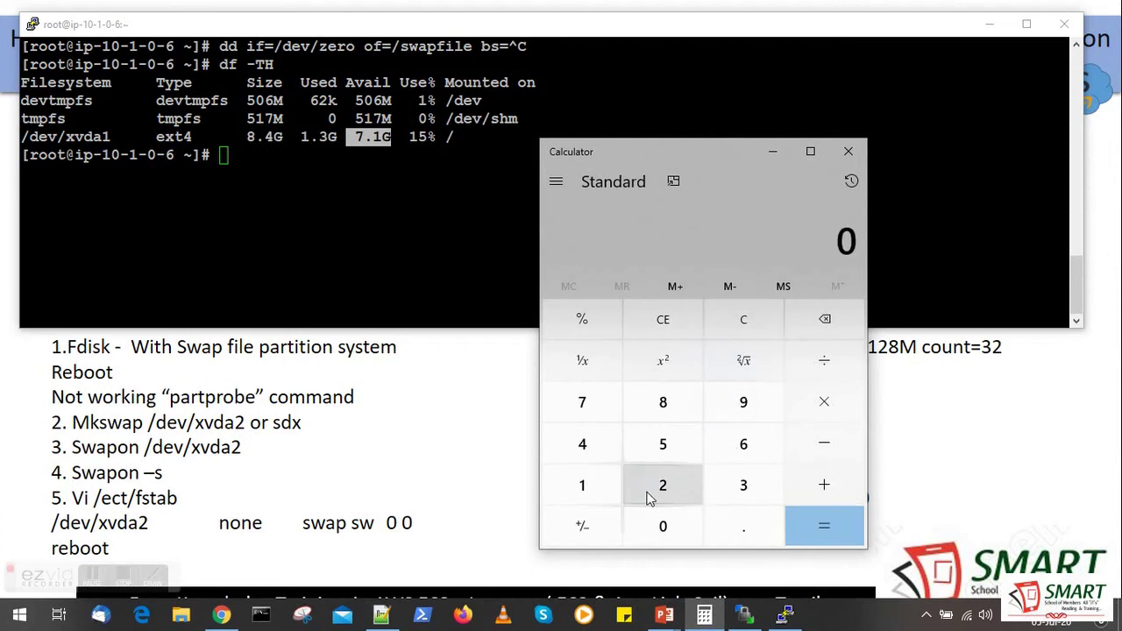
pyautogui.click(581, 489)
pyautogui.click(663, 404)
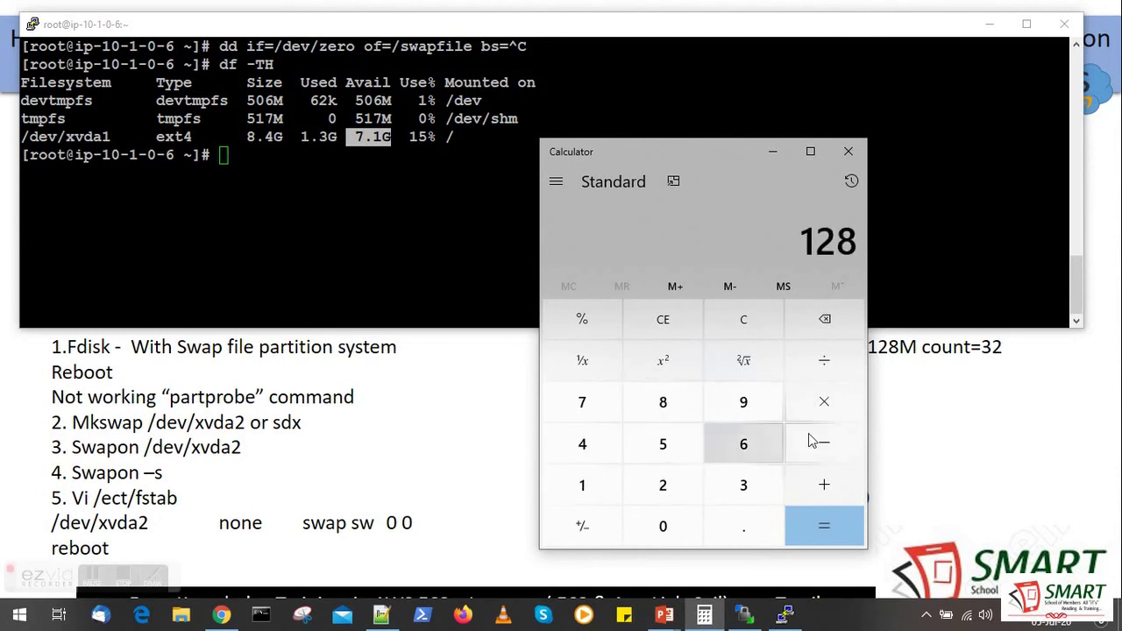
pyautogui.click(824, 403)
pyautogui.click(662, 404)
pyautogui.click(803, 523)
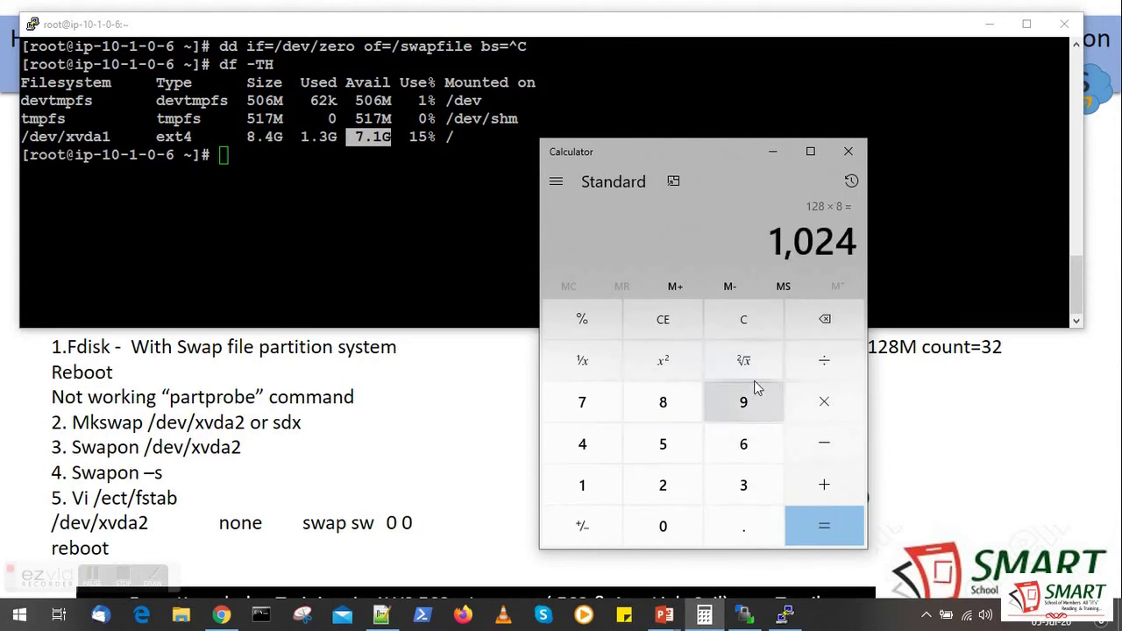
# Step: Clear the calculator and calculate 128 × 16 to work out the size given by sixteen 128 MB blocks
pyautogui.click(744, 320)
pyautogui.click(583, 486)
pyautogui.click(672, 493)
pyautogui.click(672, 410)
pyautogui.click(829, 415)
pyautogui.click(597, 487)
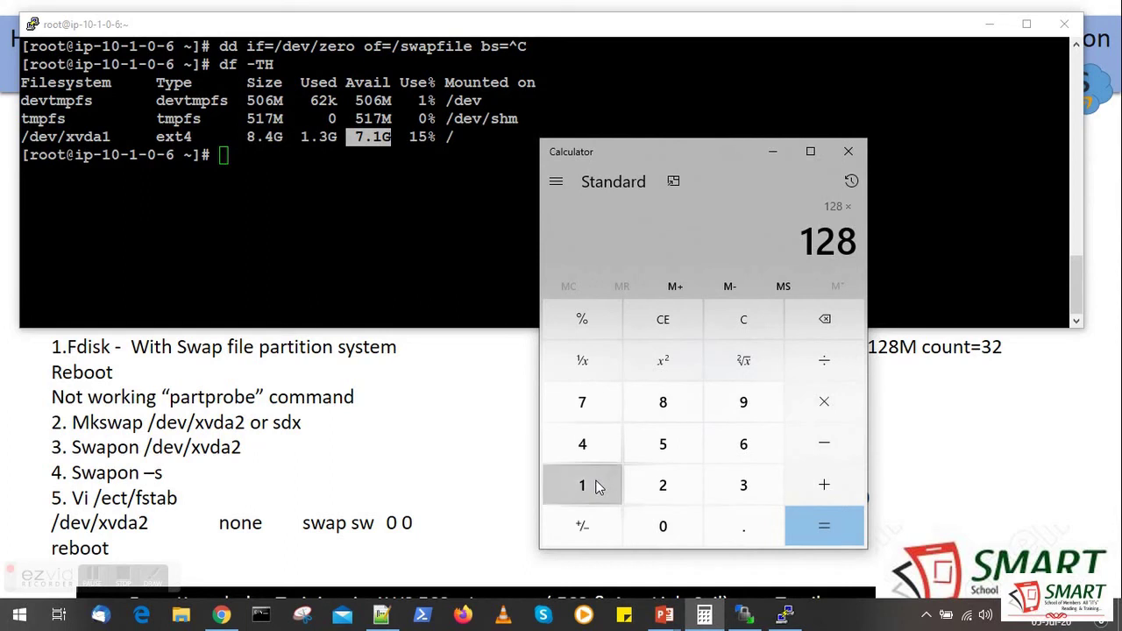
pyautogui.click(746, 447)
pyautogui.click(829, 530)
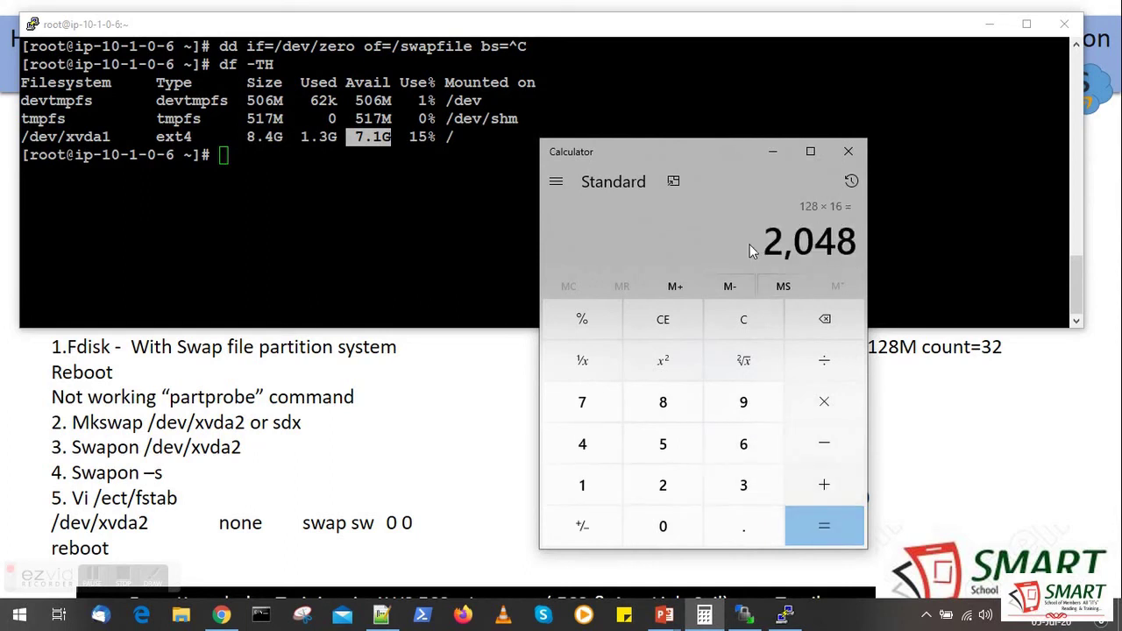
# Step: Clear the calculator and calculate 1024 × 2 to work out 2 GB in megabytes
pyautogui.click(728, 337)
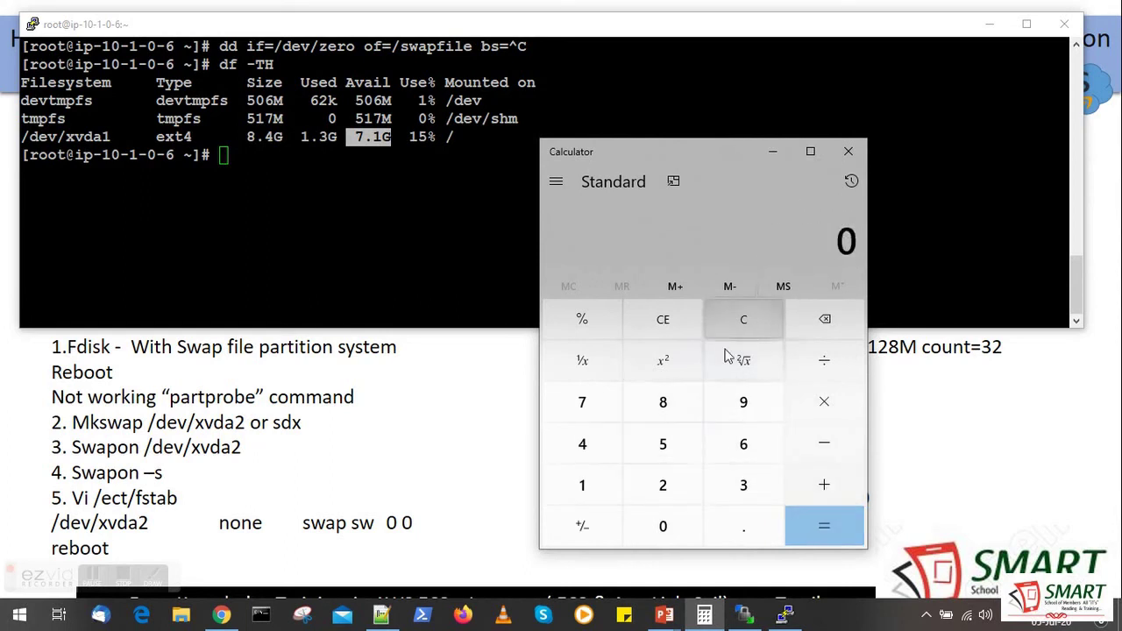
pyautogui.click(585, 482)
pyautogui.click(664, 525)
pyautogui.click(661, 484)
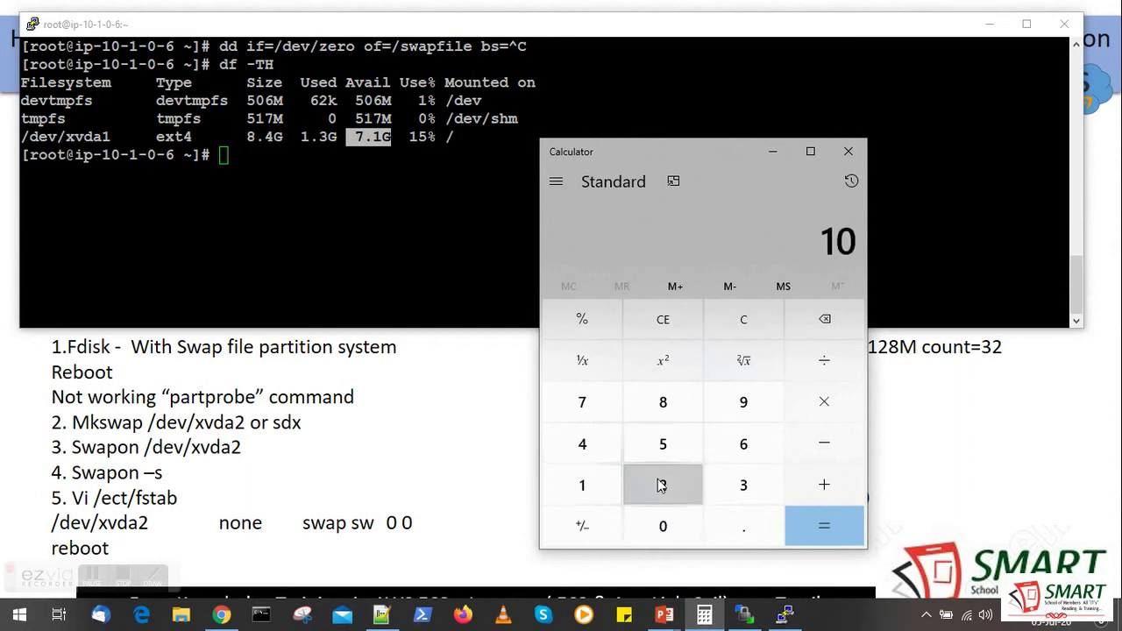
pyautogui.click(591, 445)
pyautogui.click(815, 402)
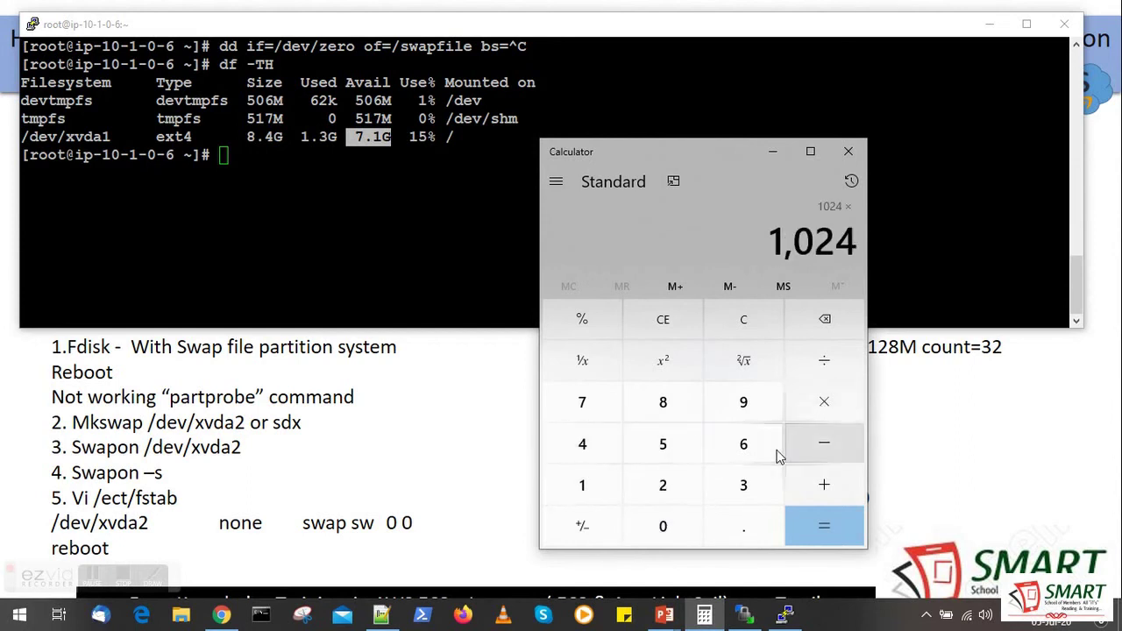
pyautogui.click(679, 486)
pyautogui.click(812, 517)
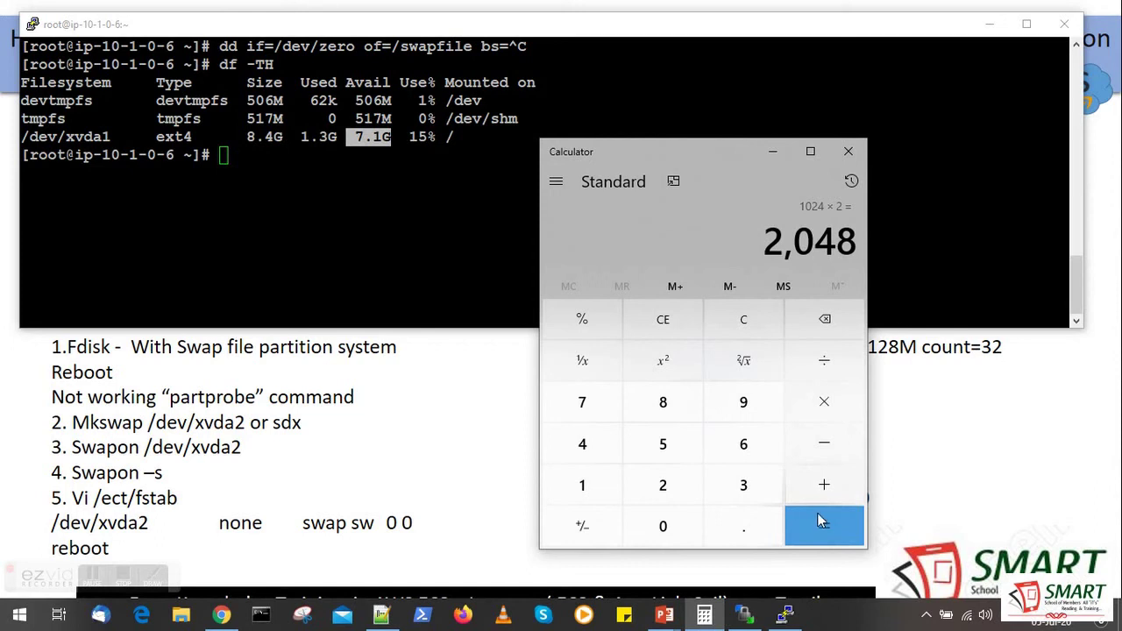
# Step: Clear the calculator and switch back to the root SSH terminal, leaving its prompt empty
pyautogui.click(767, 321)
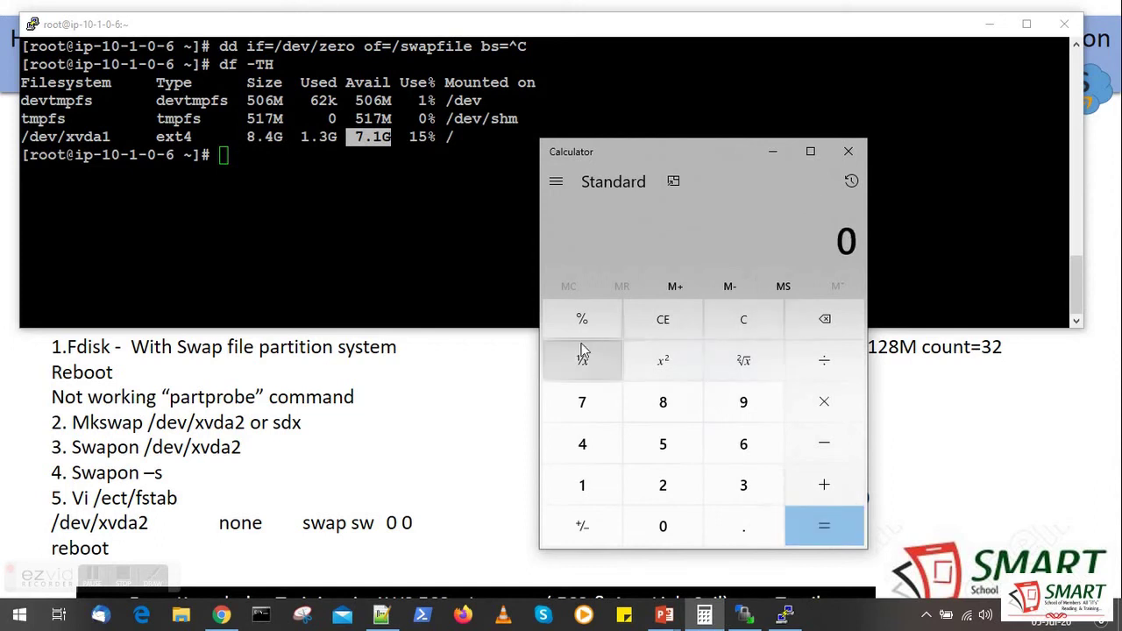
pyautogui.click(447, 233)
pyautogui.press('Up')
pyautogui.press('Down')
pyautogui.write('cd')
pyautogui.press('BackSpace')
pyautogui.press('BackSpace')
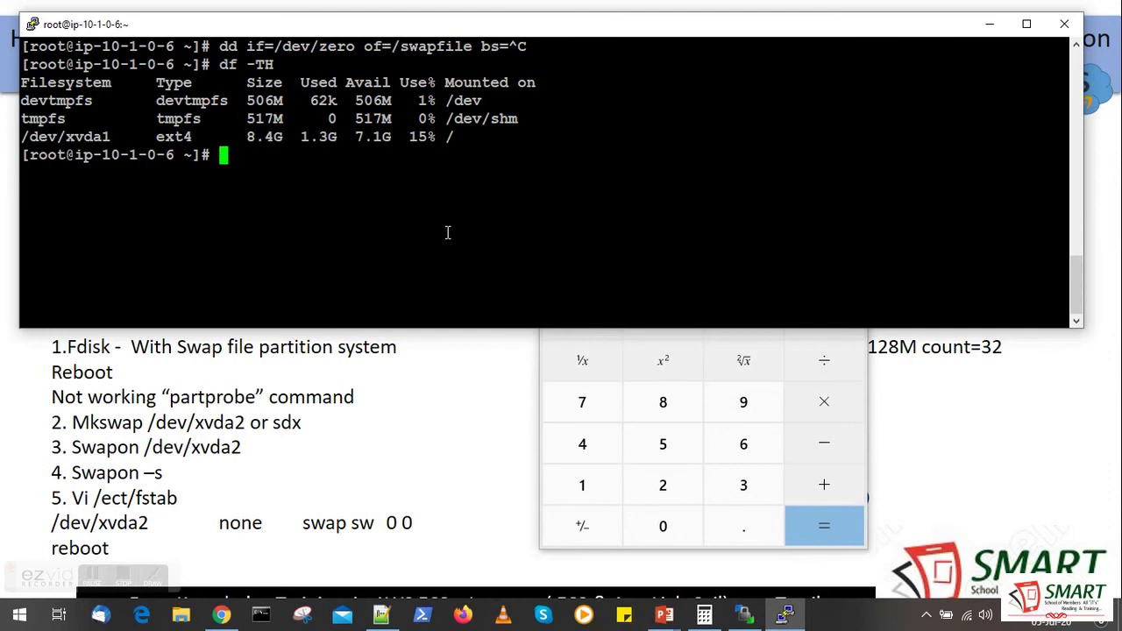
# Step: Try to create the swap file by running dd if=/dev/zero of=/swapfile bs=128M cont=16
pyautogui.write('dd if=/de')
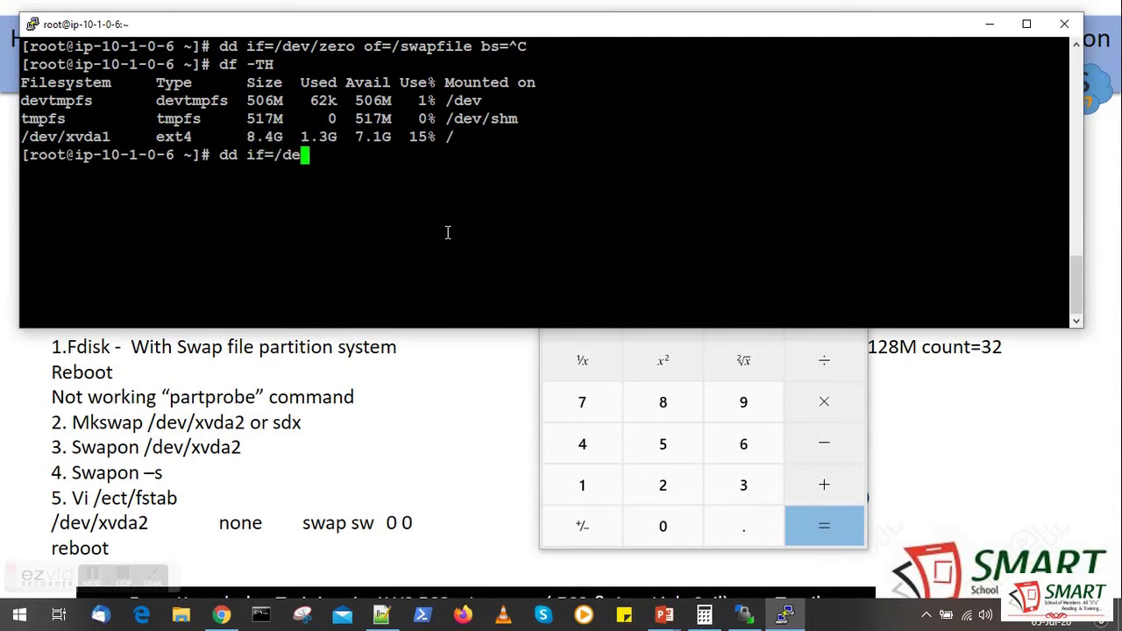
pyautogui.write('v/zero o')
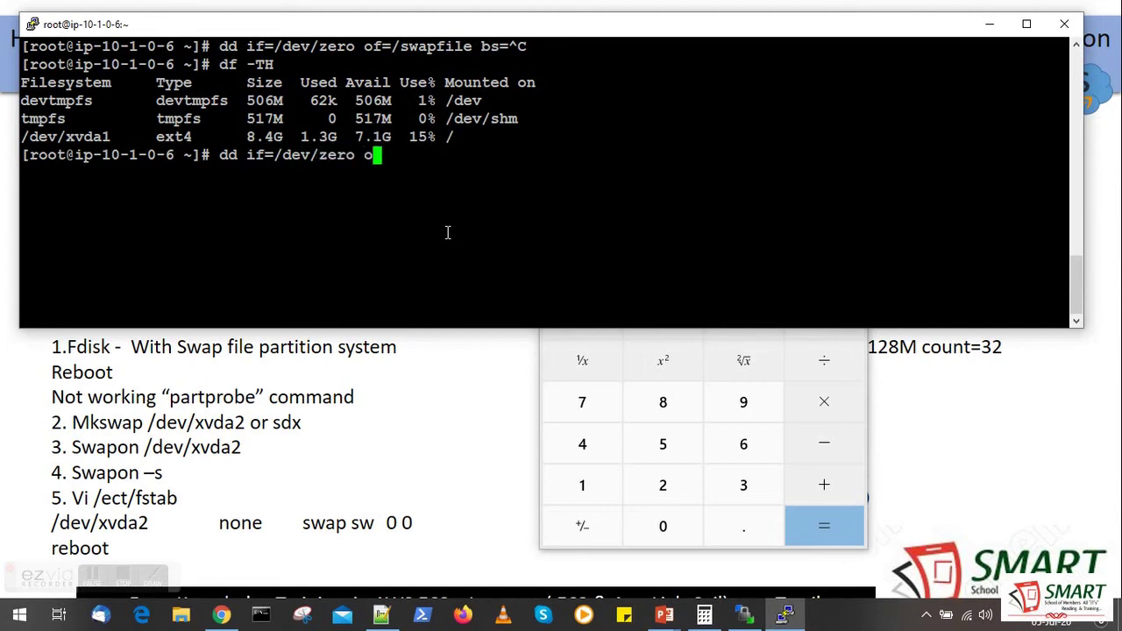
pyautogui.write('f=/swapfile')
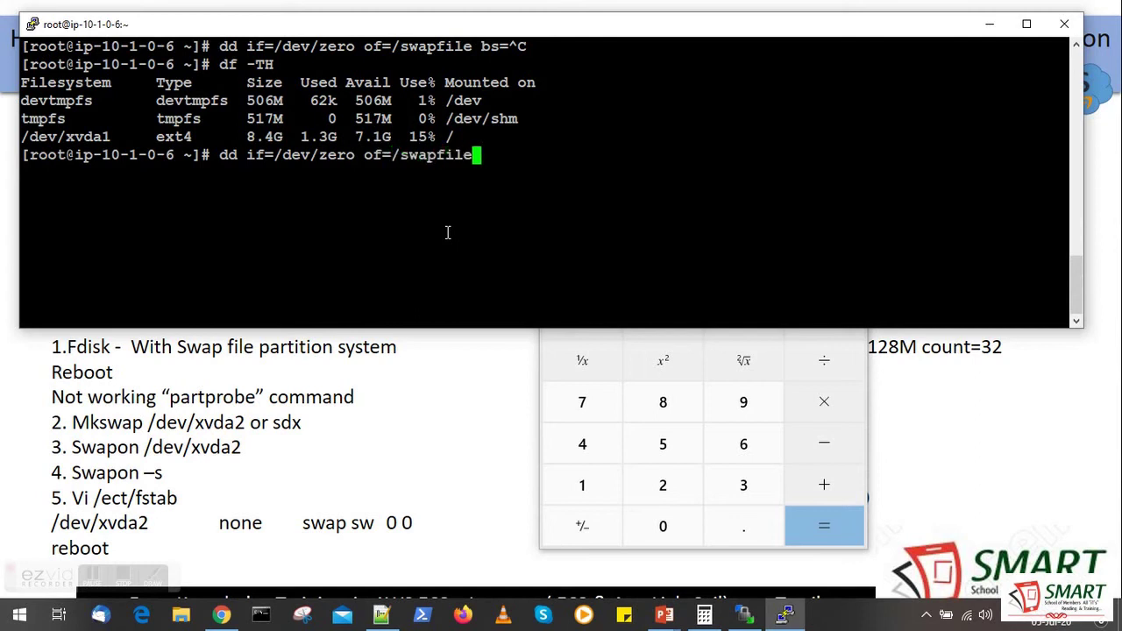
pyautogui.write(' ds')
pyautogui.press('BackSpace')
pyautogui.press('BackSpace')
pyautogui.write('bs=12')
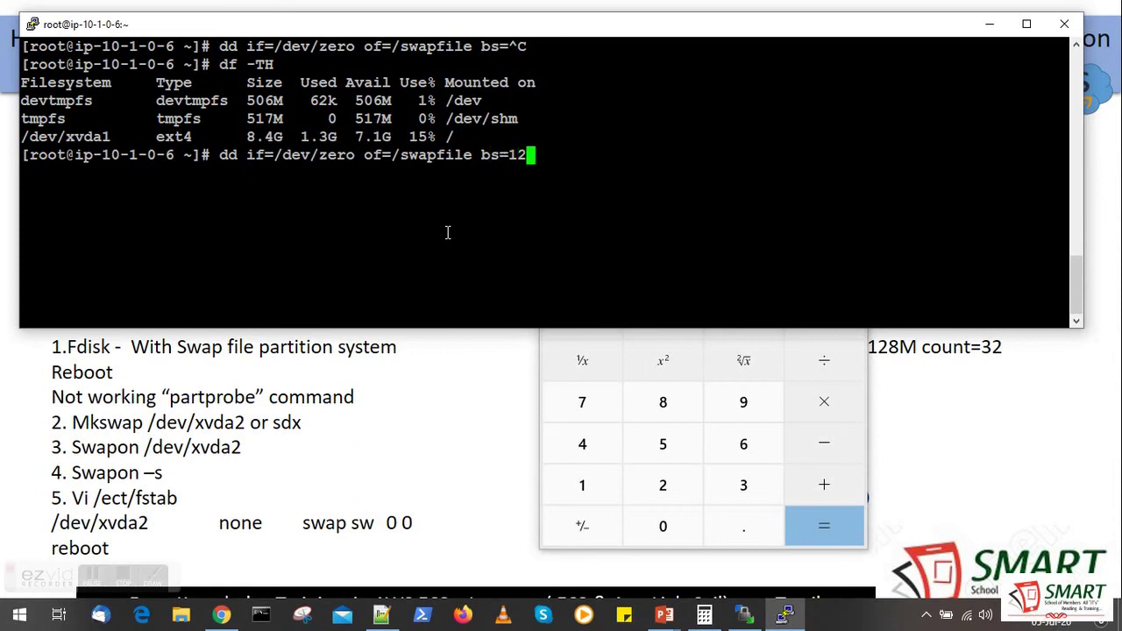
pyautogui.write('8M cont')
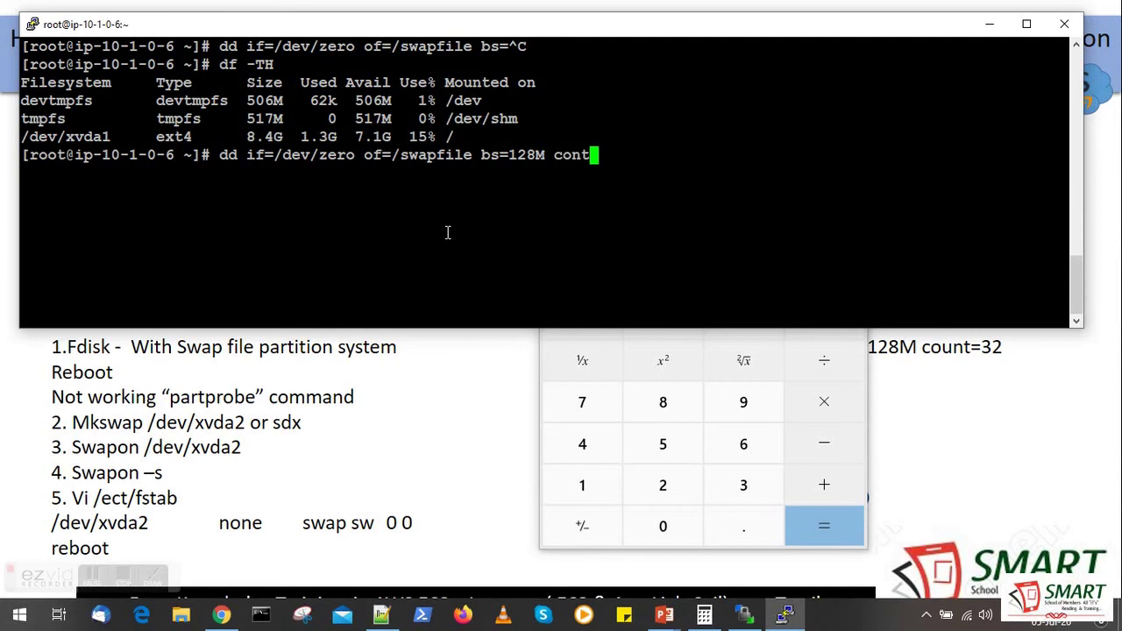
pyautogui.write('=16')
pyautogui.press('Return')
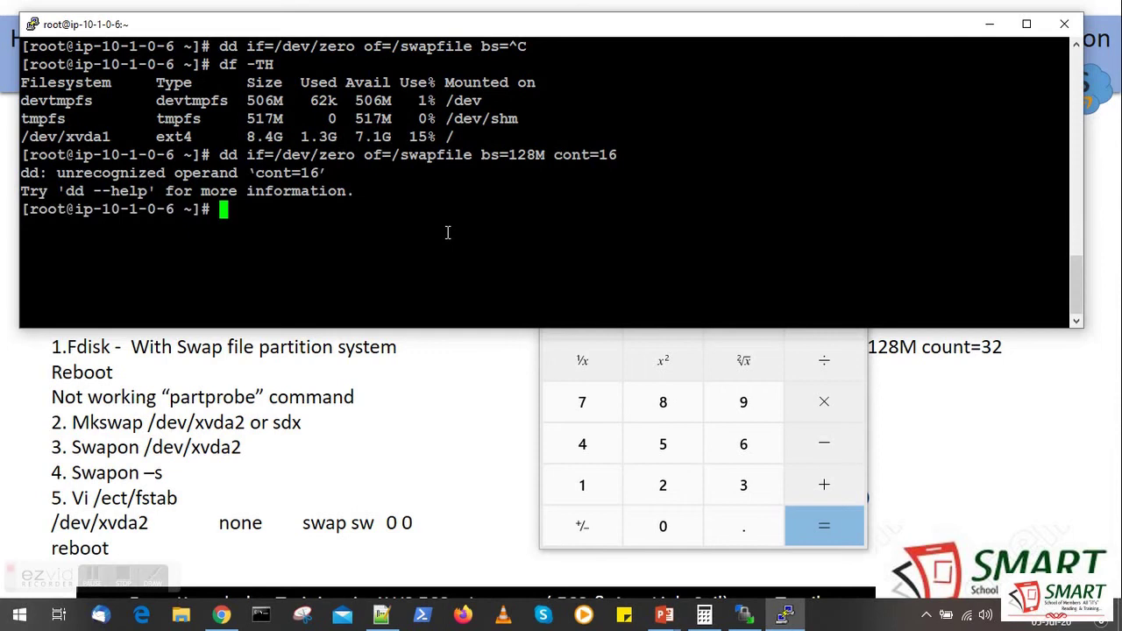
# Step: Recall the dd command, correct its last operand to count=16, and run it to create /swapfile
pyautogui.press('Up')
pyautogui.press('Left')
pyautogui.press('Left')
pyautogui.press('Left')
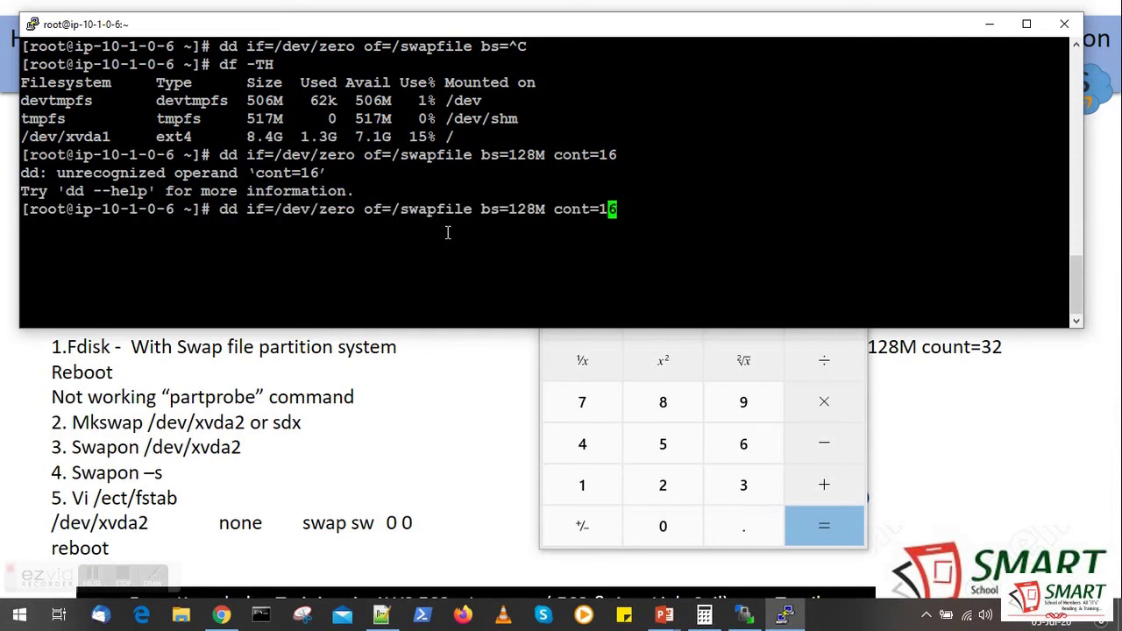
pyautogui.press('Left')
pyautogui.write('u')
pyautogui.press('Return')
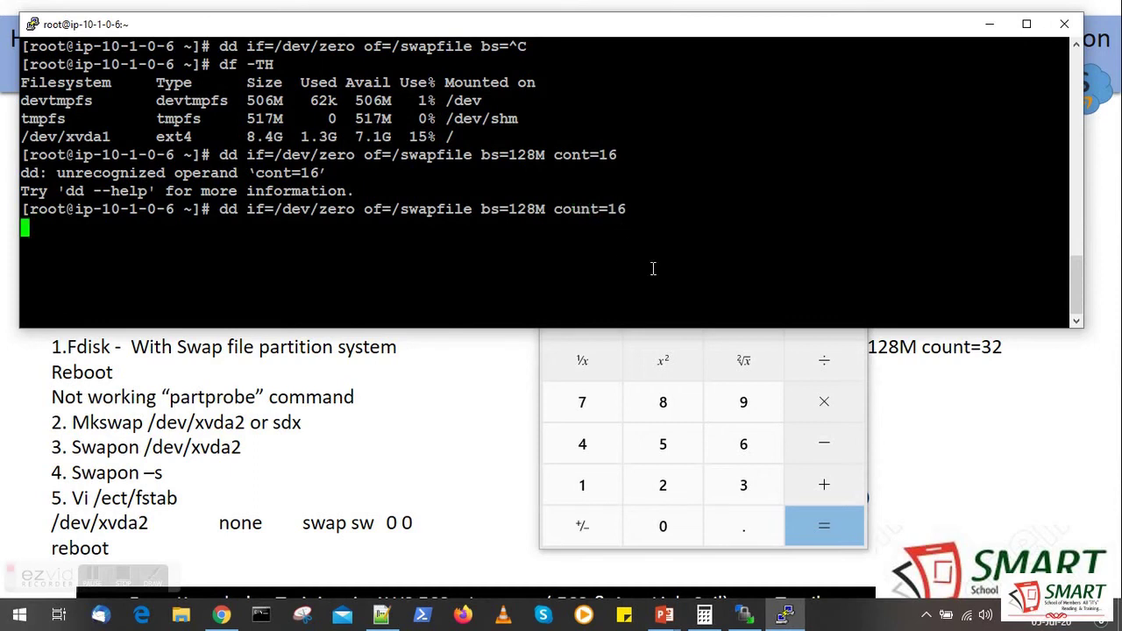
# Step: Bring Calculator forward, close it, and return to the SSH terminal running dd
pyautogui.click(478, 468)
pyautogui.hotkey('alt', 'Tab')
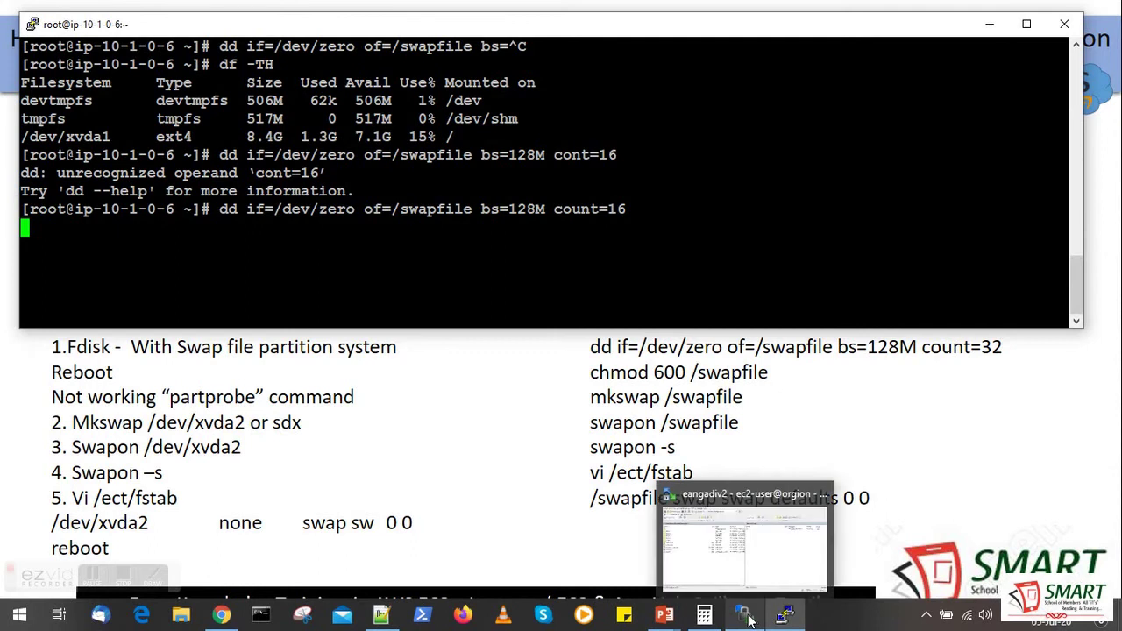
pyautogui.click(717, 619)
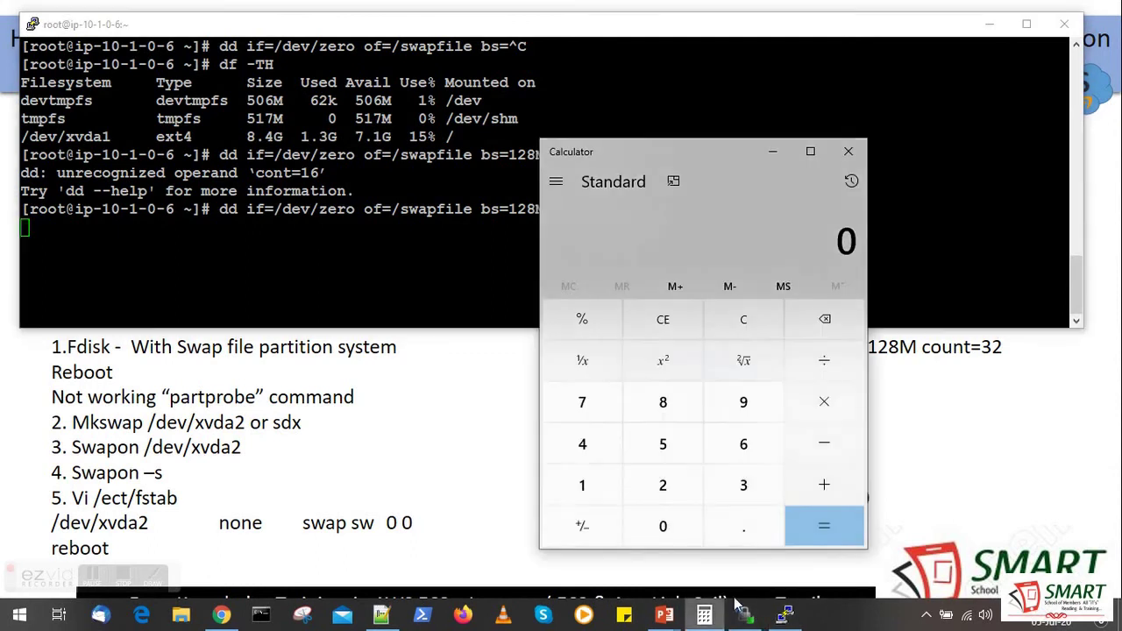
pyautogui.click(849, 153)
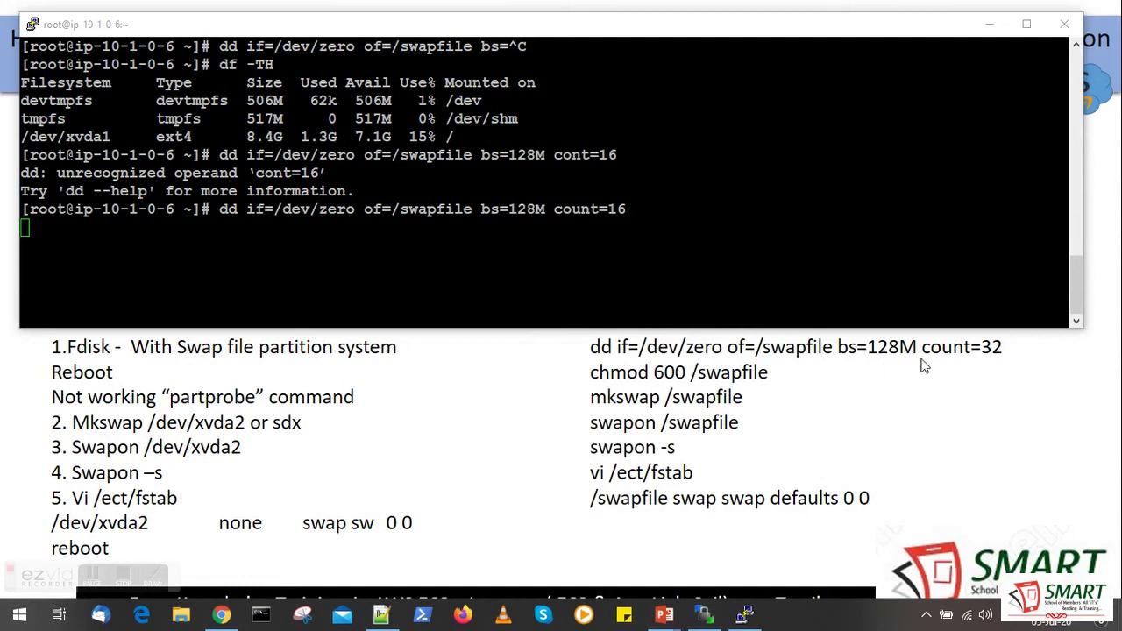
pyautogui.click(616, 31)
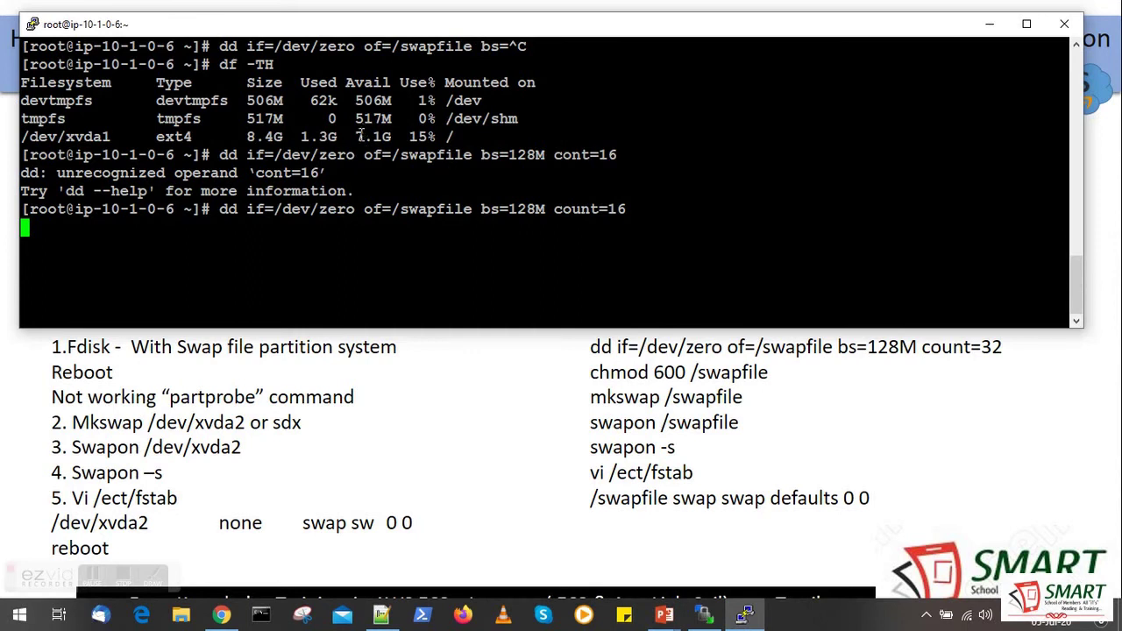
# Step: Highlight the root filesystem's available space, the dd output lines, and the dd command that was run
pyautogui.moveTo(355, 137); pyautogui.dragTo(379, 139)
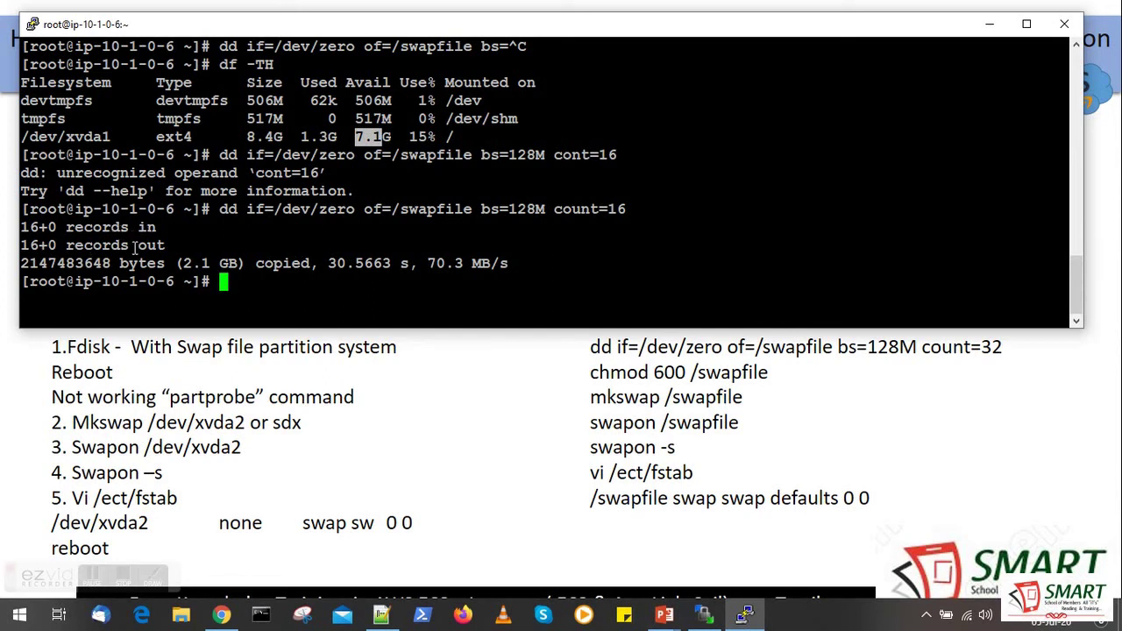
pyautogui.moveTo(21, 227); pyautogui.dragTo(153, 230)
pyautogui.moveTo(21, 247); pyautogui.dragTo(380, 265)
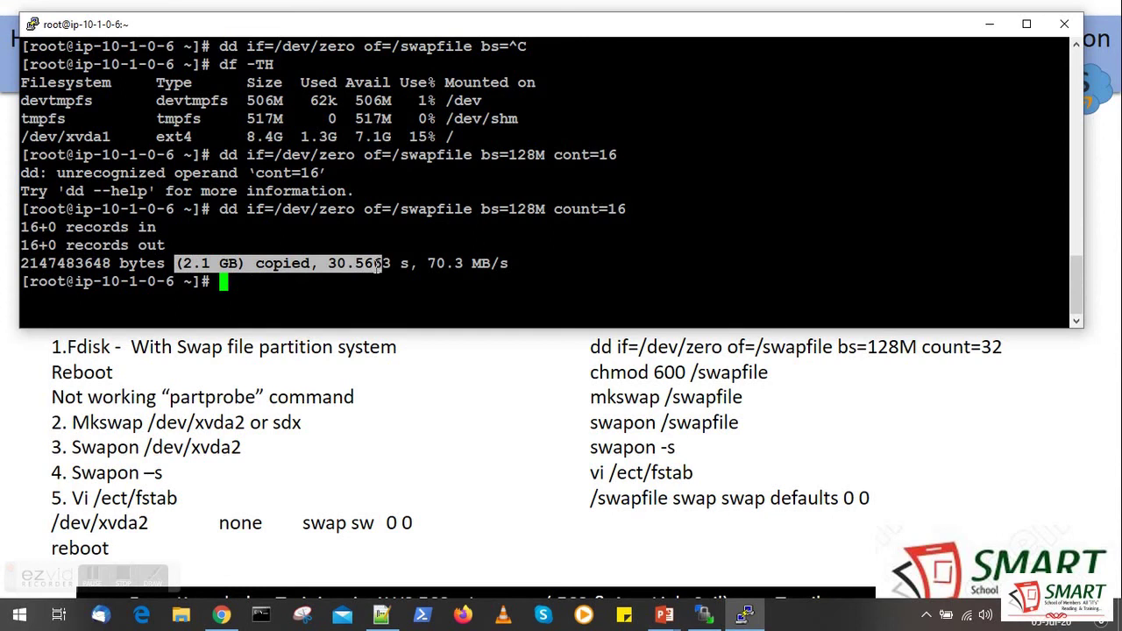
pyautogui.click(348, 290)
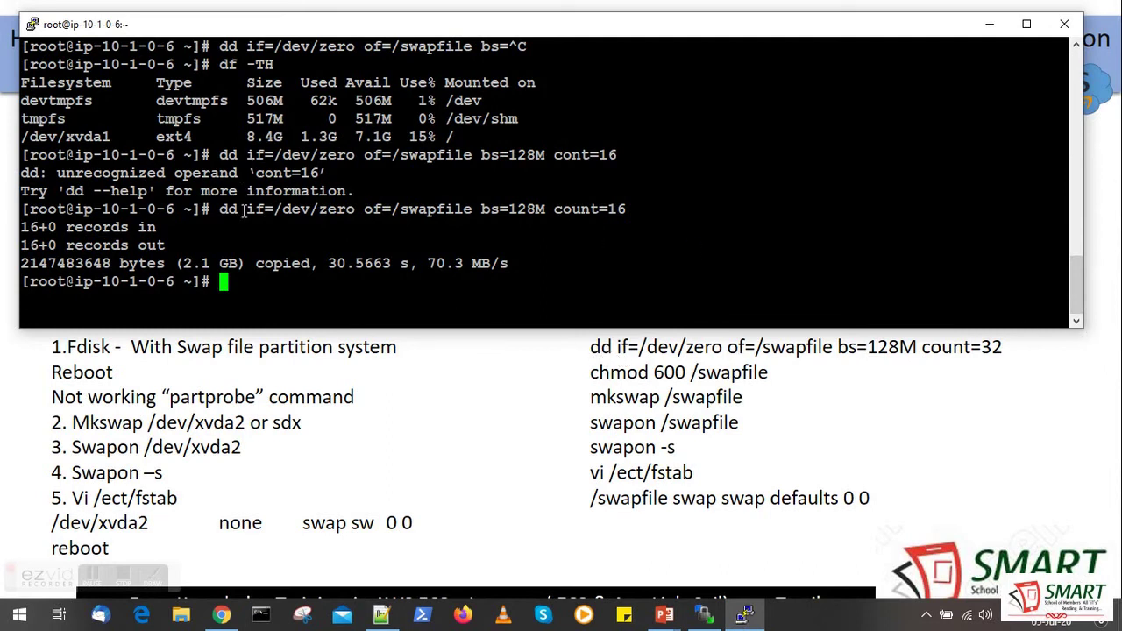
pyautogui.moveTo(221, 211); pyautogui.dragTo(626, 209)
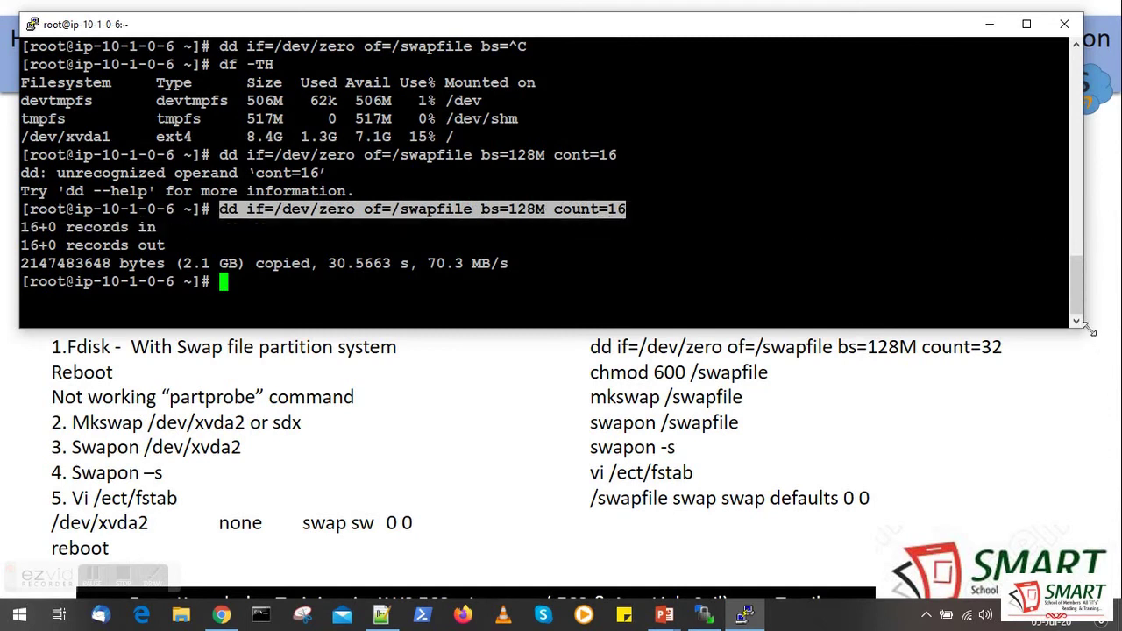
# Step: Enlarge the terminal window and check filesystem usage with df -TH
pyautogui.moveTo(1082, 327); pyautogui.dragTo(1106, 479)
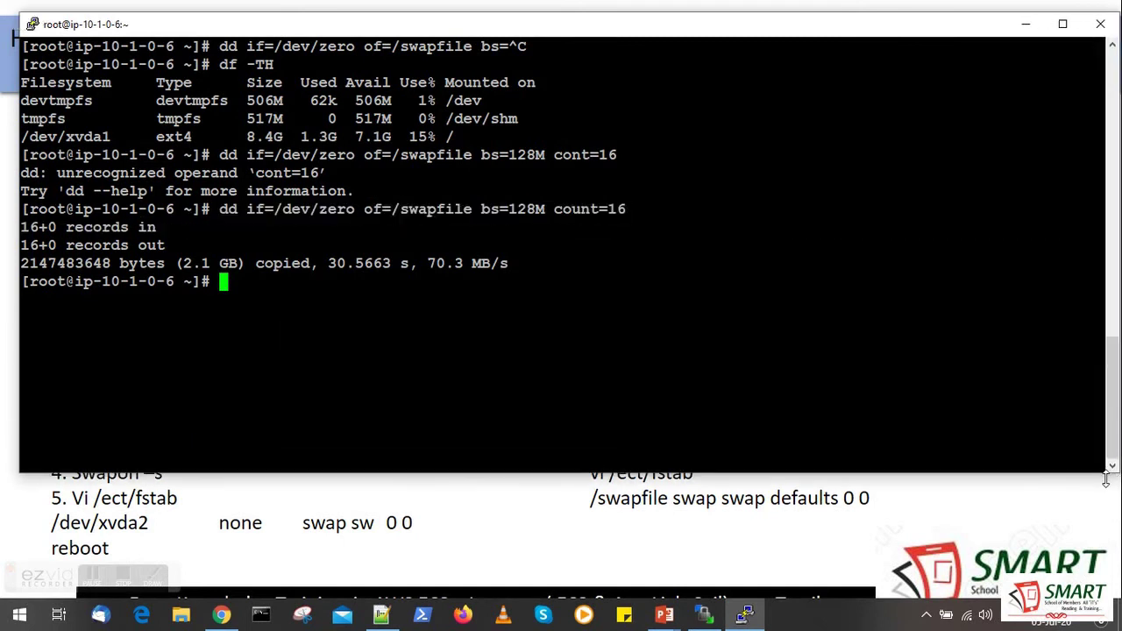
pyautogui.write('df')
pyautogui.press('BackSpace')
pyautogui.press('BackSpace')
pyautogui.press('BackSpace')
pyautogui.write('df -Th')
pyautogui.press('BackSpace')
pyautogui.write('H')
pyautogui.press('Return')
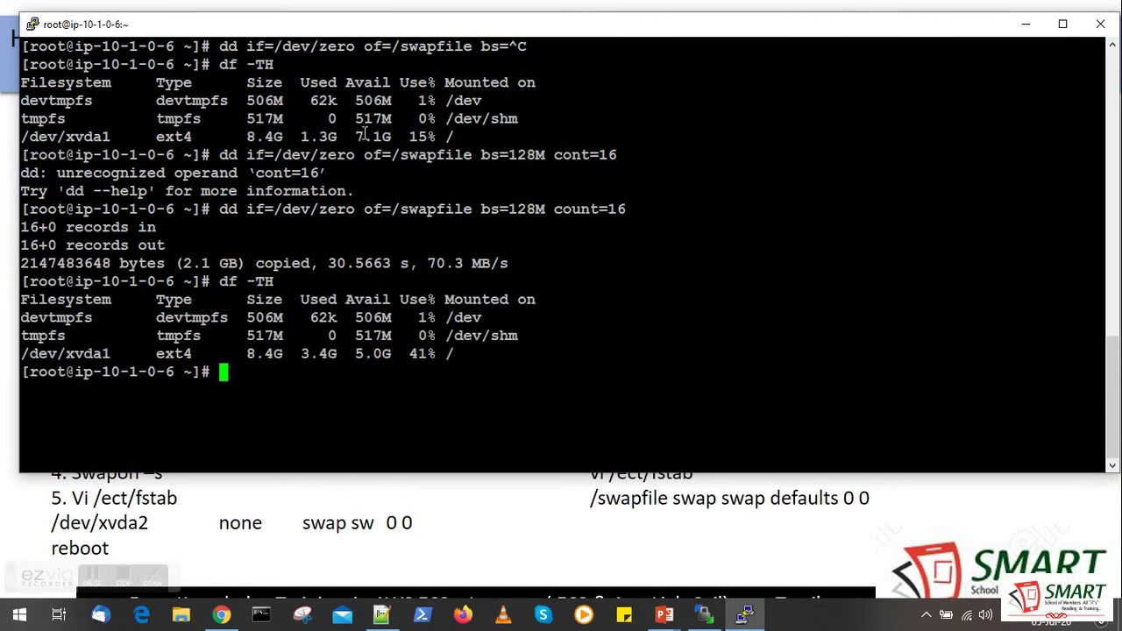
# Step: Compare /dev/xvda1's available space in the two df listings and highlight its latest used space
pyautogui.moveTo(355, 136); pyautogui.dragTo(387, 137)
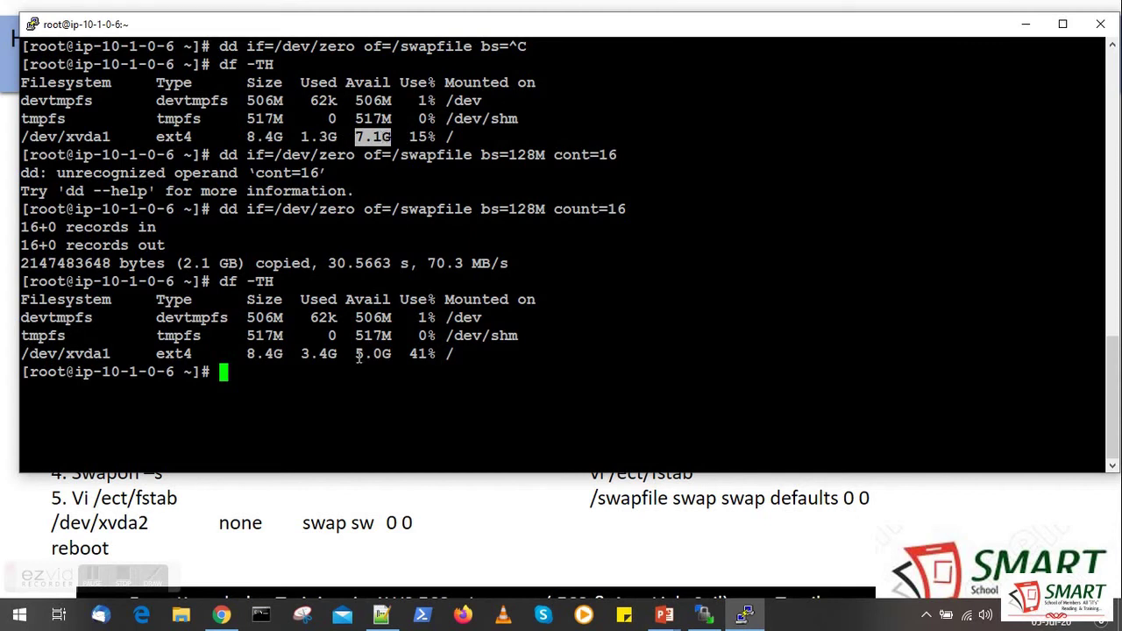
pyautogui.moveTo(356, 353); pyautogui.dragTo(389, 354)
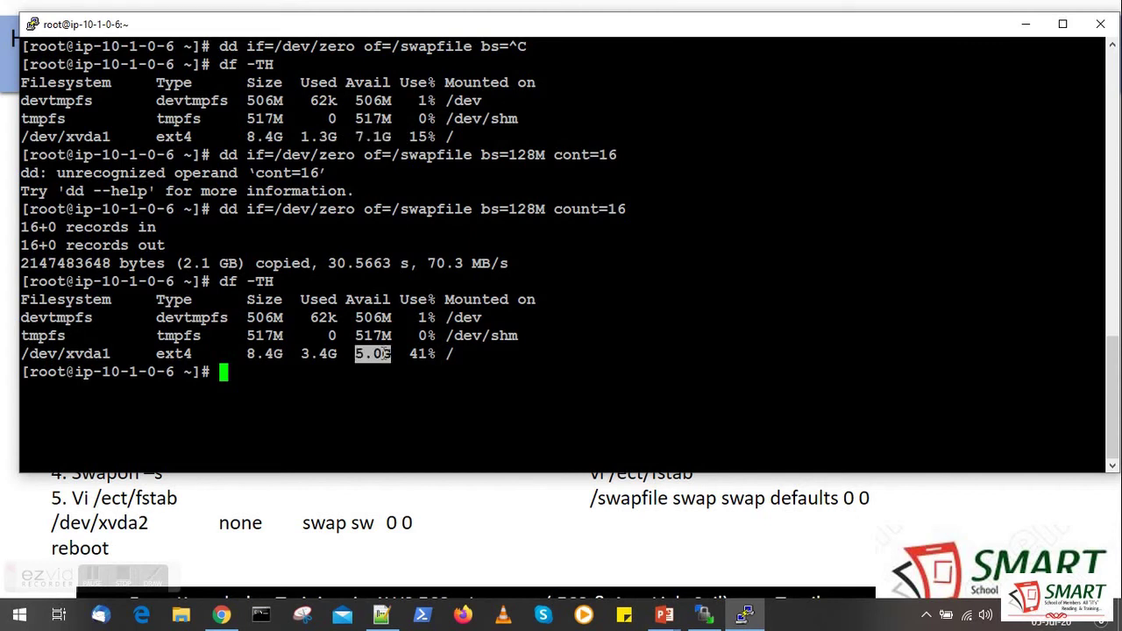
pyautogui.moveTo(303, 354); pyautogui.dragTo(335, 354)
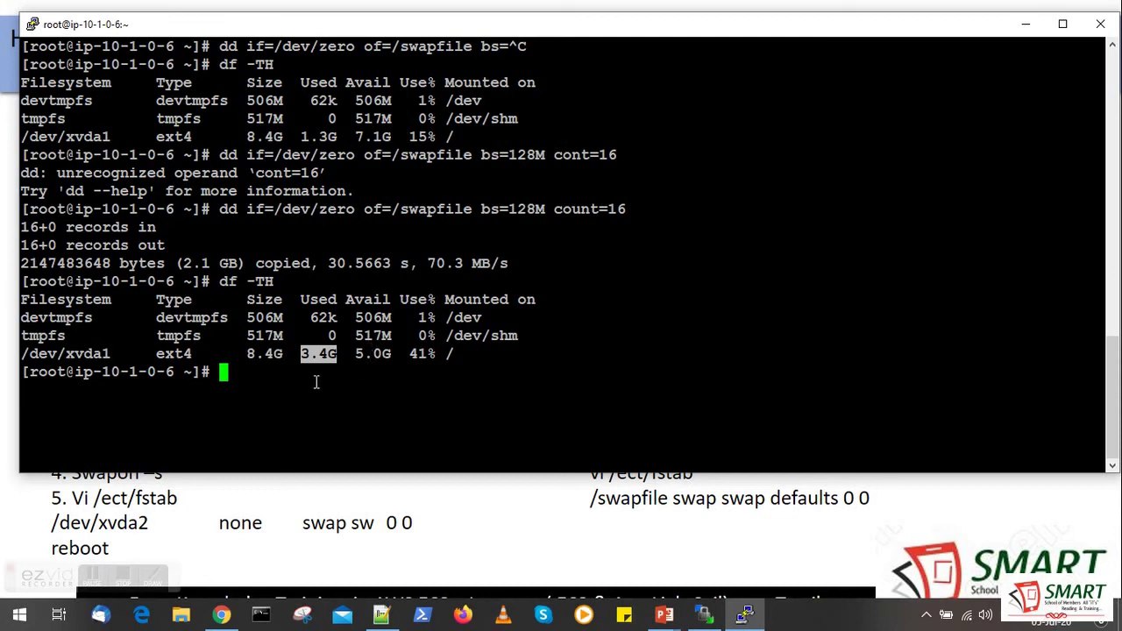
# Step: List the home directory with ll, leave the prompt empty, and make the terminal window taller
pyautogui.write('ll')
pyautogui.press('Return')
pyautogui.write('cd')
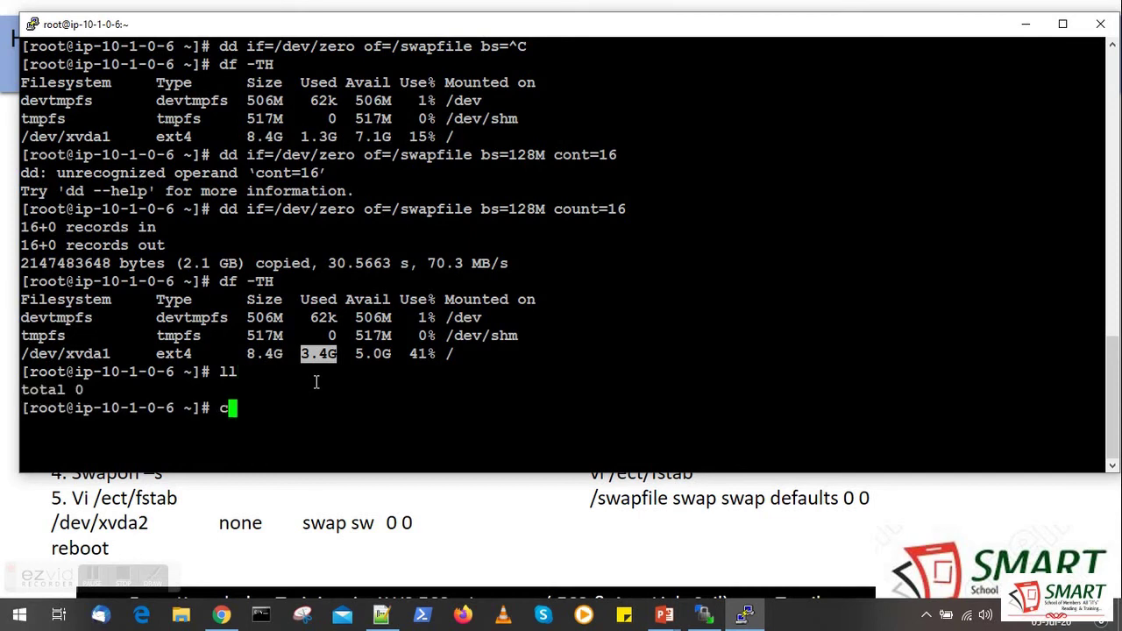
pyautogui.press('BackSpace')
pyautogui.press('BackSpace')
pyautogui.moveTo(1112, 473); pyautogui.dragTo(1119, 557)
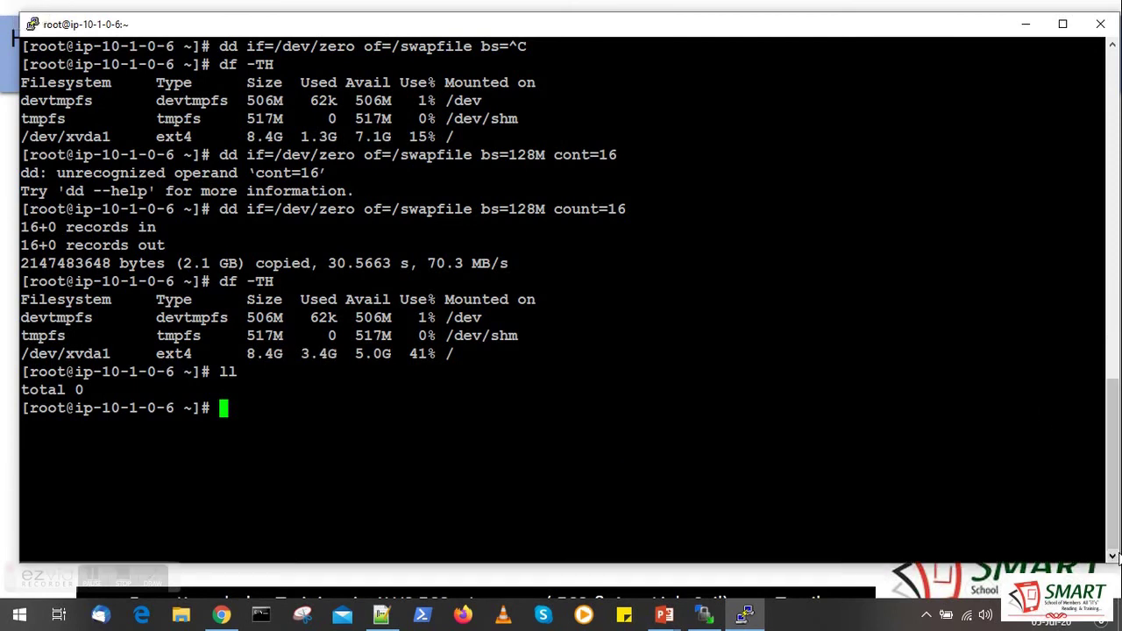
# Step: List the root directory with ll / and highlight the complete swapfile entry
pyautogui.write('lll')
pyautogui.press('BackSpace')
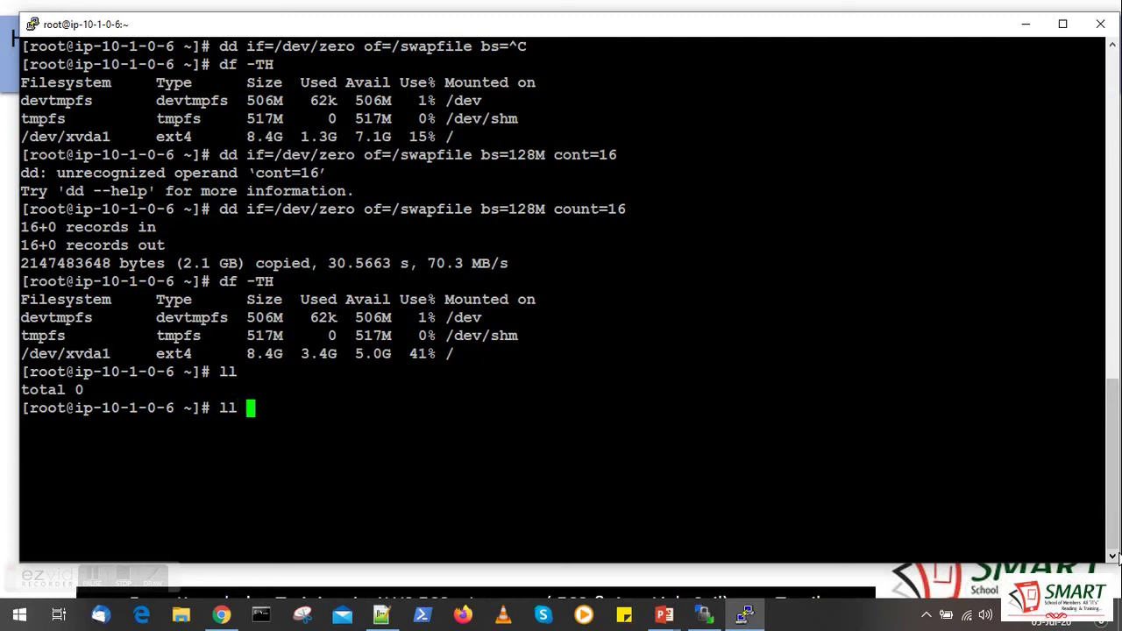
pyautogui.write('/')
pyautogui.press('Return')
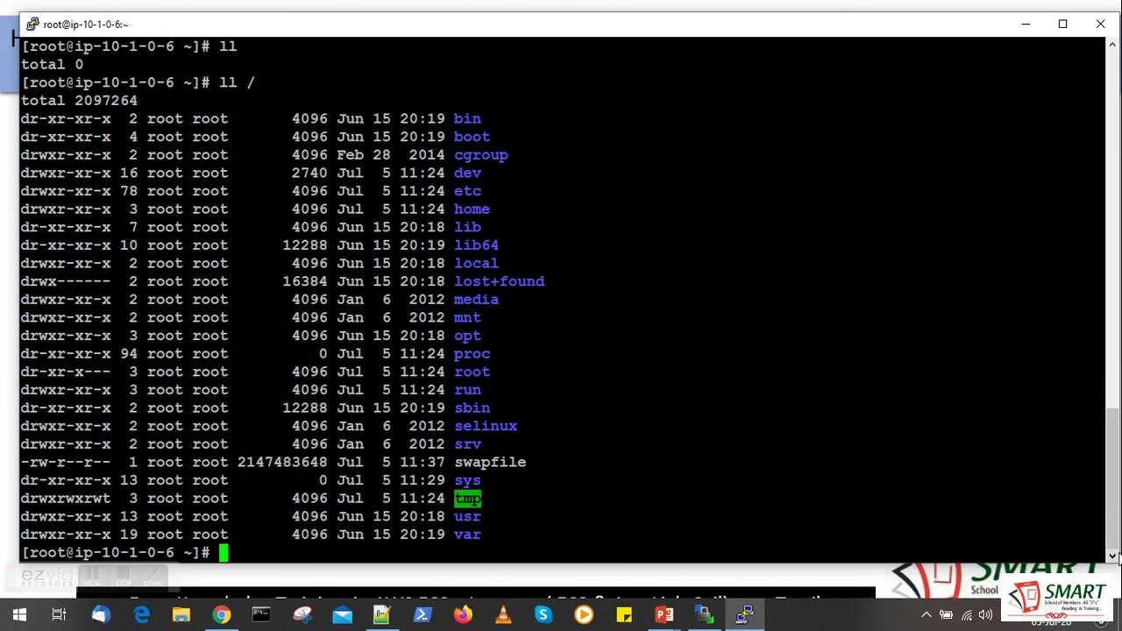
pyautogui.moveTo(25, 463); pyautogui.dragTo(526, 471)
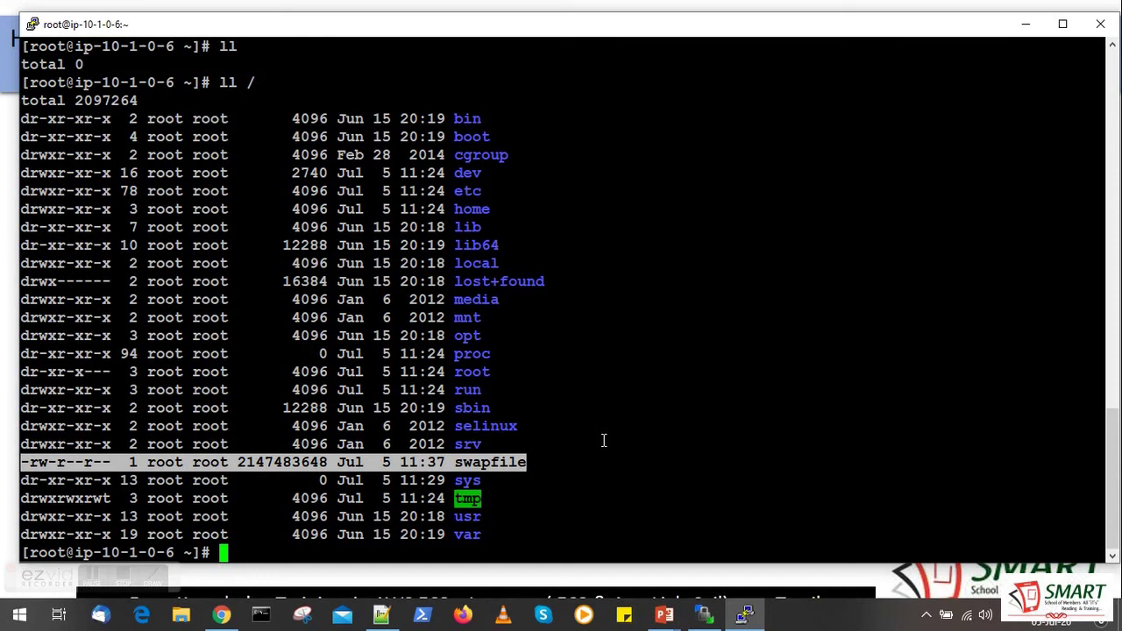
# Step: Clear the terminal, list the root directory again with ll /, and try to check its usage with df -th /
pyautogui.hotkey('ctrl', 'l')
pyautogui.write('ll ')
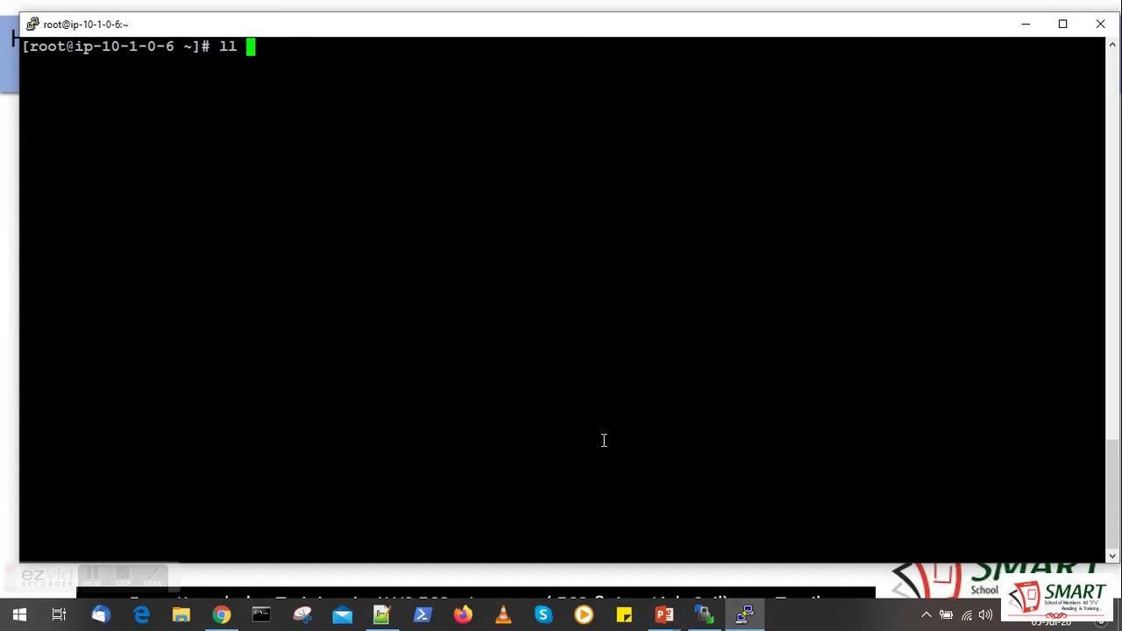
pyautogui.write('/')
pyautogui.press('Return')
pyautogui.write('df -th /')
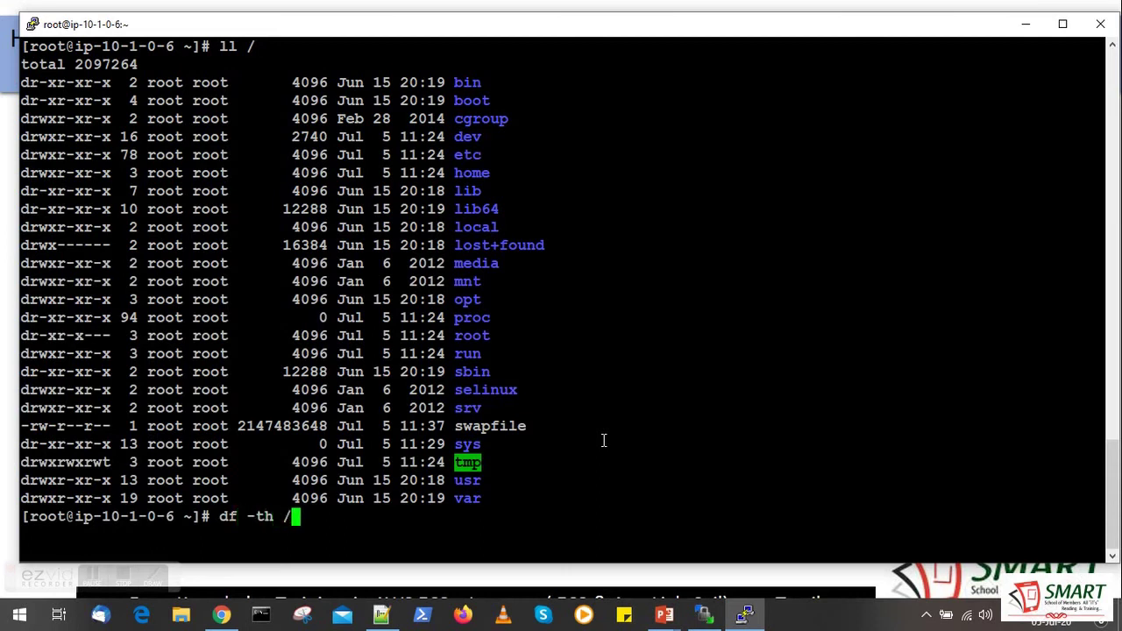
pyautogui.press('Return')
# Step: Try to total the root directory's size with du -sh / on a cleared terminal, and interrupt the command
pyautogui.write('du - sh')
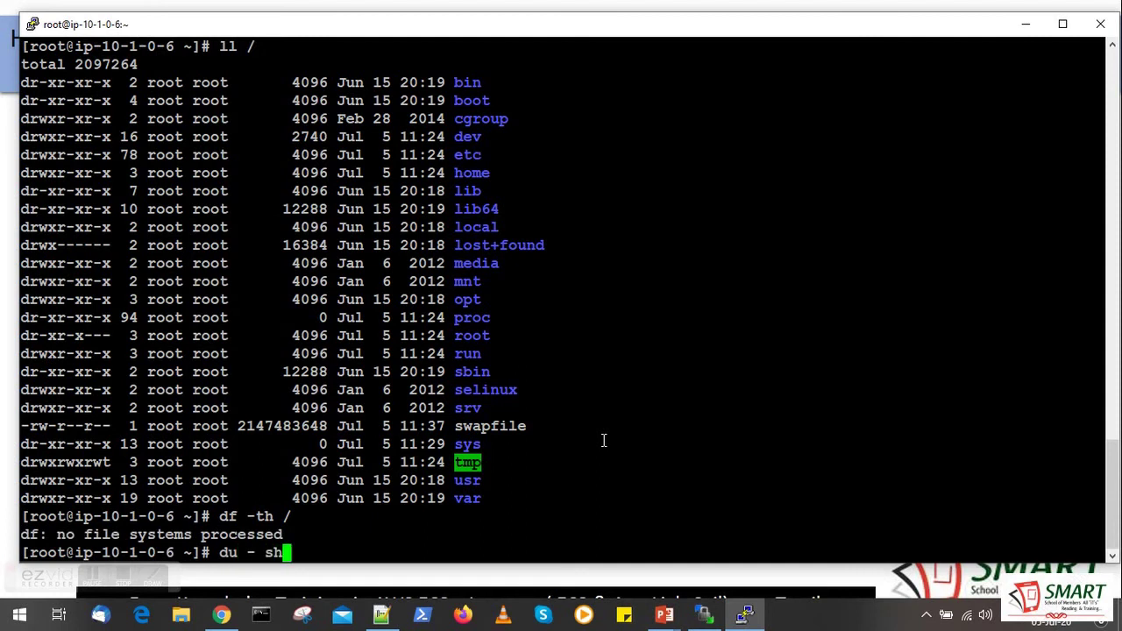
pyautogui.press('Left')
pyautogui.press('Left')
pyautogui.press('BackSpace')
pyautogui.press('Right')
pyautogui.press('Right')
pyautogui.write('/')
pyautogui.hotkey('ctrl', 'l')
pyautogui.press('Return')
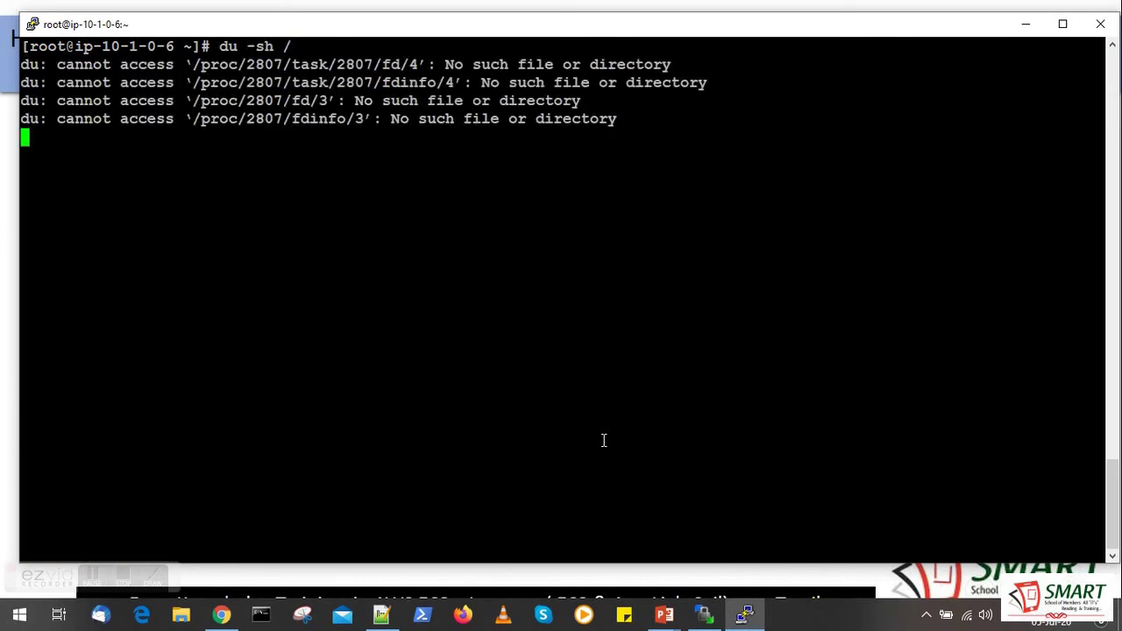
pyautogui.hotkey('ctrl', 'c')
# Step: Recall the du command, rewrite it as df -TH /, and run it to check the root filesystem's space
pyautogui.press('Up')
pyautogui.press('BackSpace')
pyautogui.press('BackSpace')
pyautogui.press('BackSpace')
pyautogui.press('BackSpace')
pyautogui.press('BackSpace')
pyautogui.press('BackSpace')
pyautogui.press('BackSpace')
pyautogui.write('f -th /')
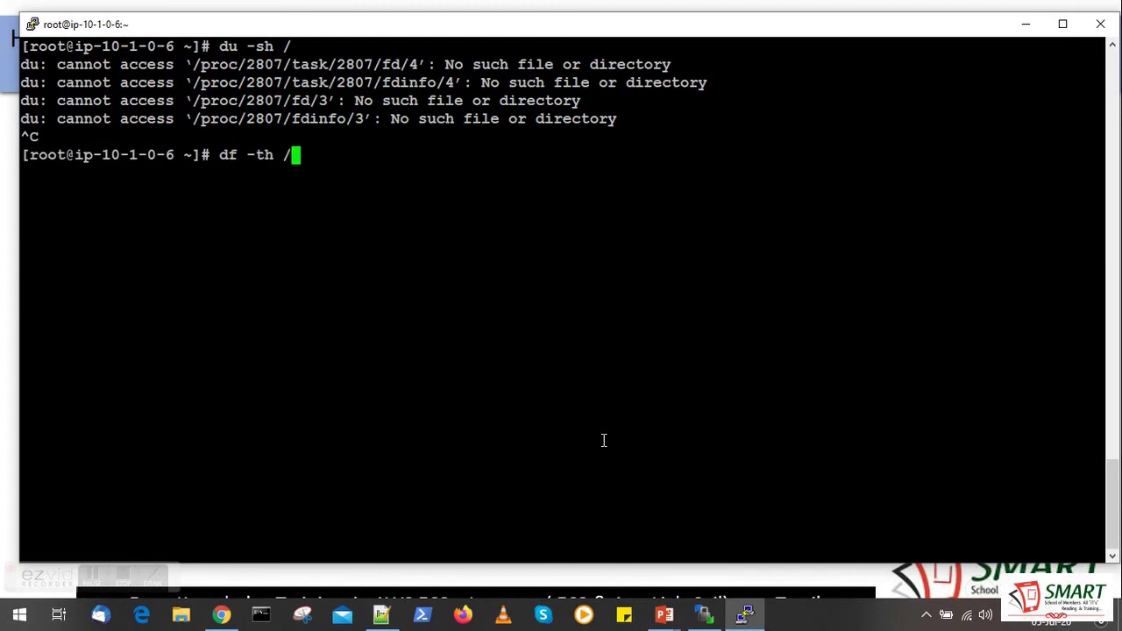
pyautogui.press('BackSpace')
pyautogui.press('BackSpace')
pyautogui.press('BackSpace')
pyautogui.press('BackSpace')
pyautogui.write('TH /')
pyautogui.press('Return')
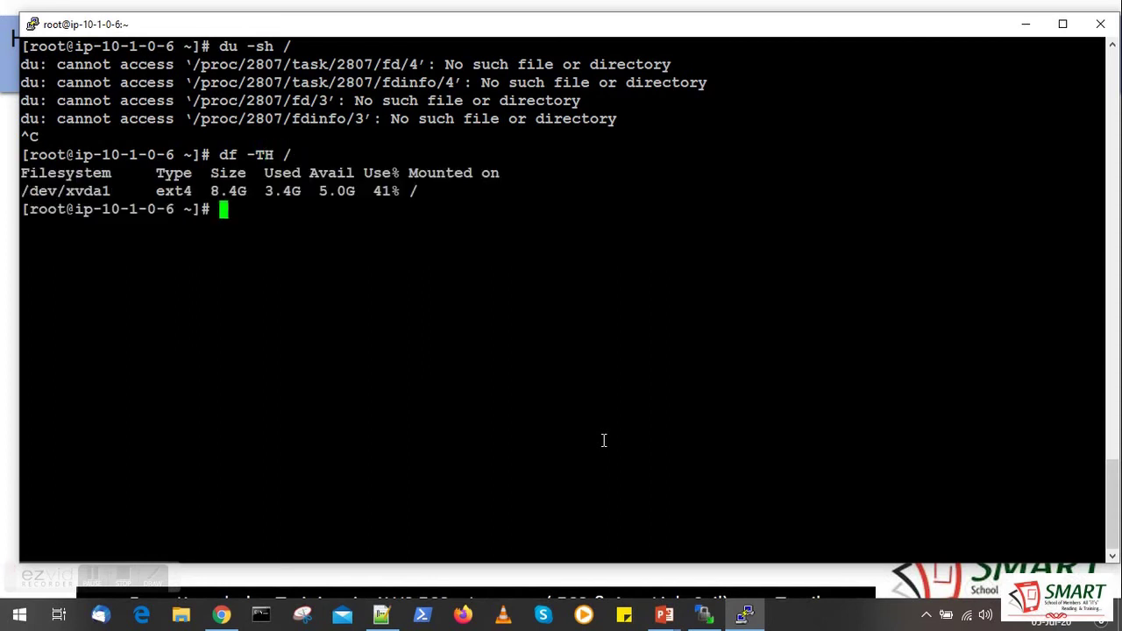
# Step: Clear the terminal and list the home directory's contents with ll
pyautogui.hotkey('ctrl', 'l')
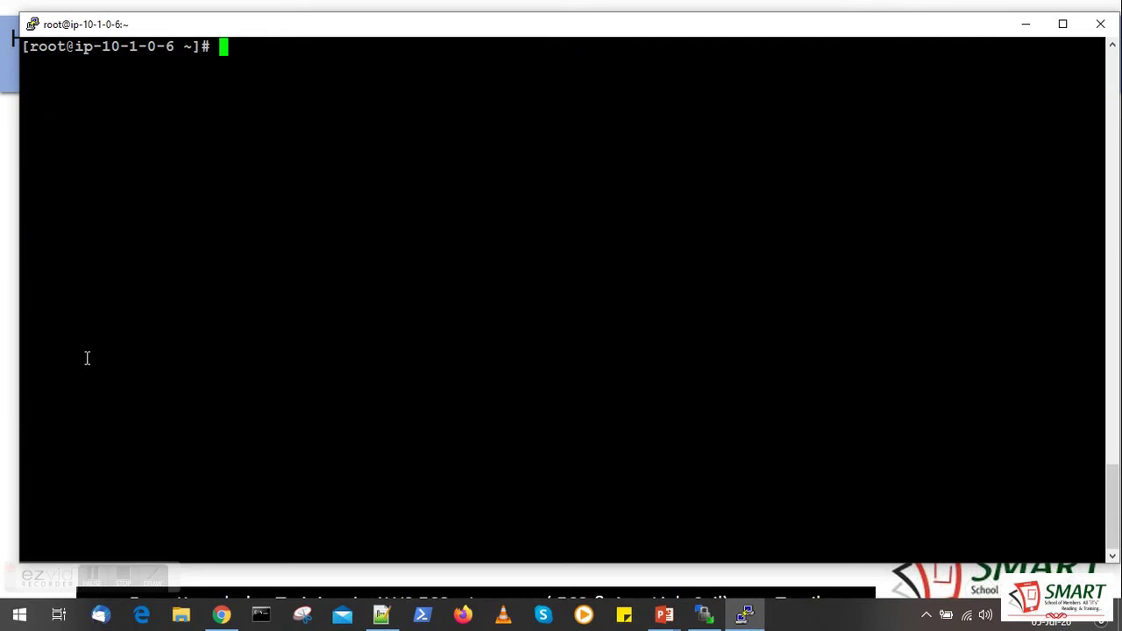
pyautogui.write('ll')
pyautogui.press('Return')
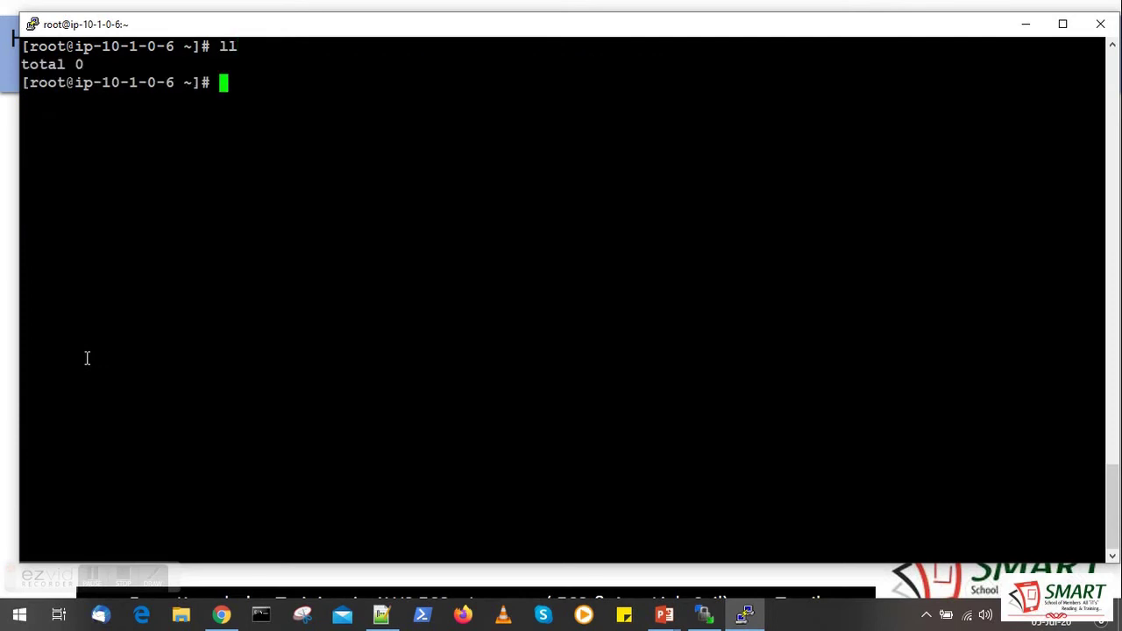
# Step: Change to the root directory with cd / and list its contents with ll on a cleared terminal
pyautogui.write('cd /')
pyautogui.press('Return')
pyautogui.hotkey('ctrl', 'l')
pyautogui.write('ll')
pyautogui.press('Return')
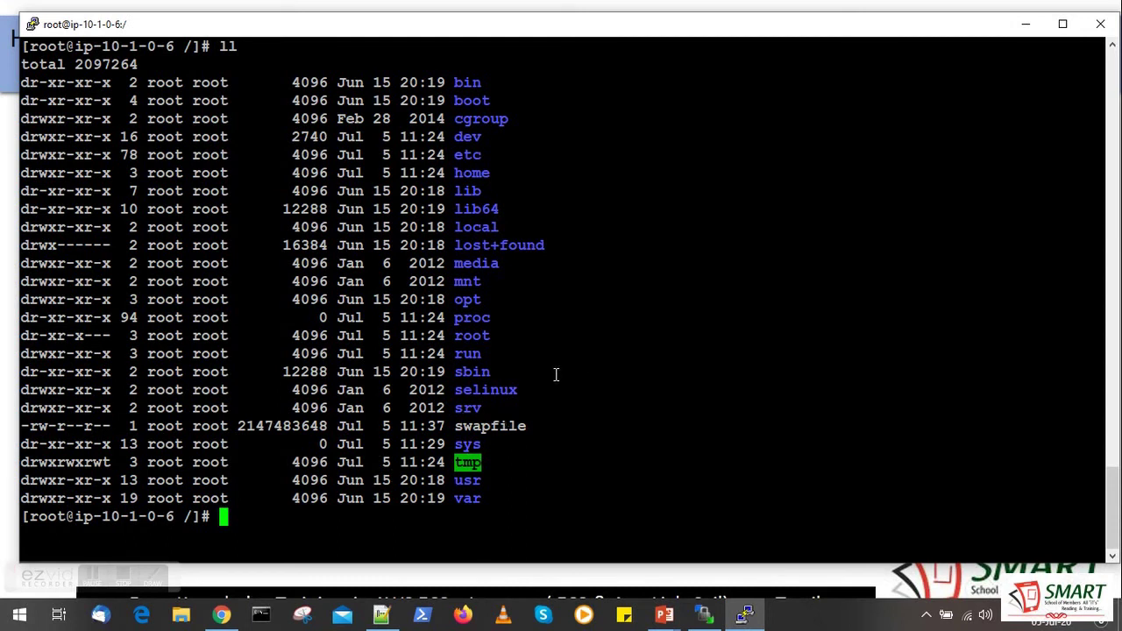
# Step: Run df -TH and highlight the root filesystem's ext4 type and the swapfile name in the directory listing
pyautogui.write('df -TH')
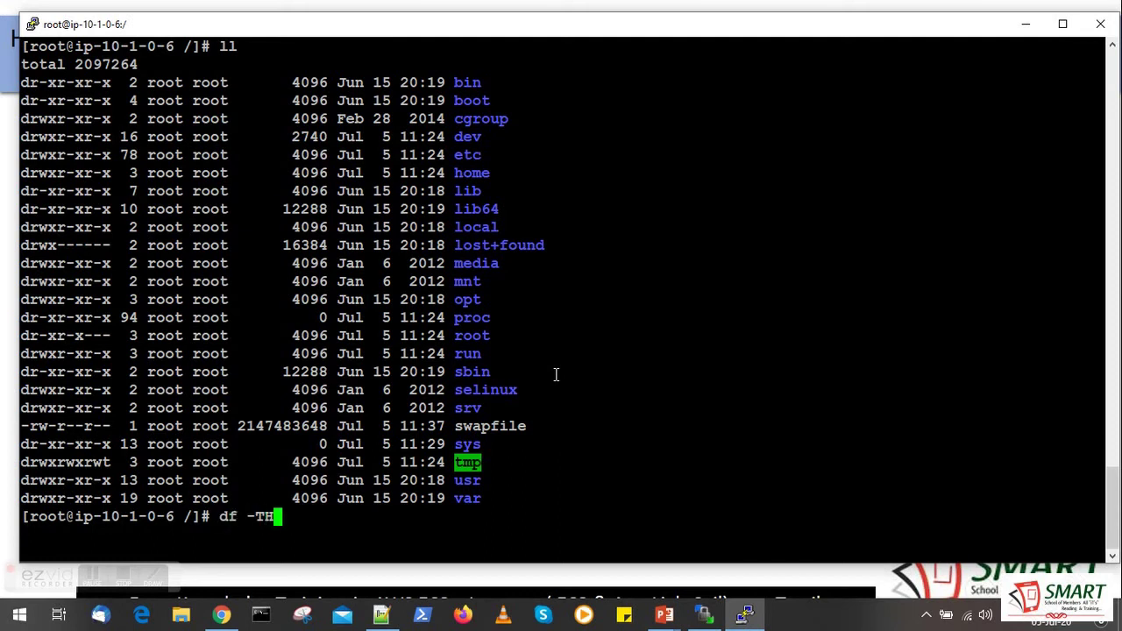
pyautogui.press('Return')
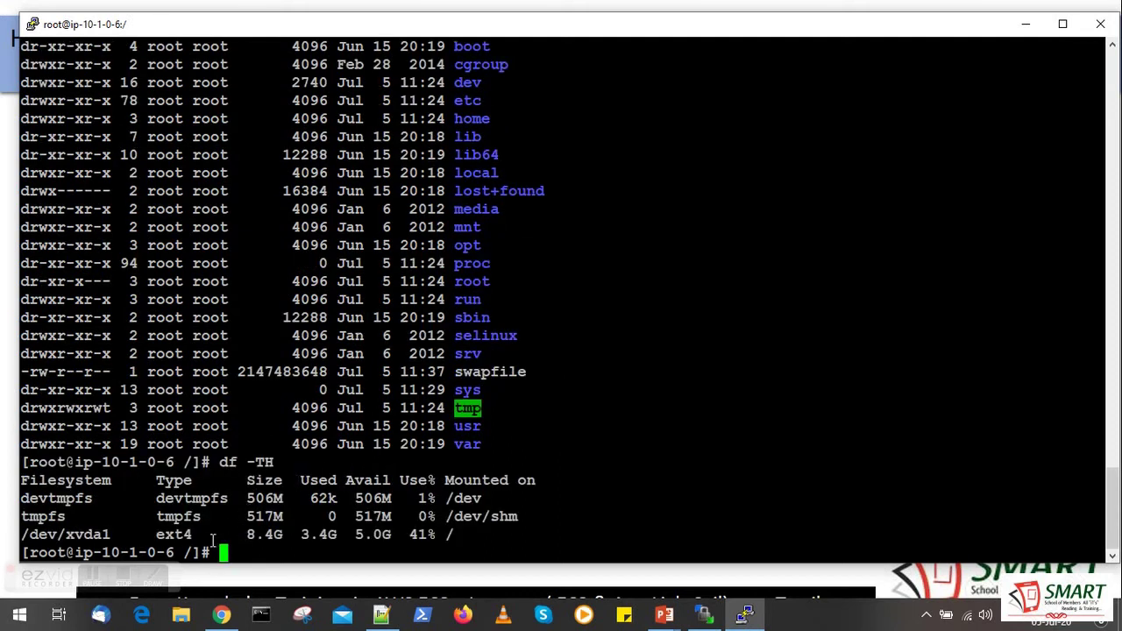
pyautogui.doubleClick(172, 534)
pyautogui.click(457, 372)
pyautogui.moveTo(458, 372); pyautogui.dragTo(527, 373)
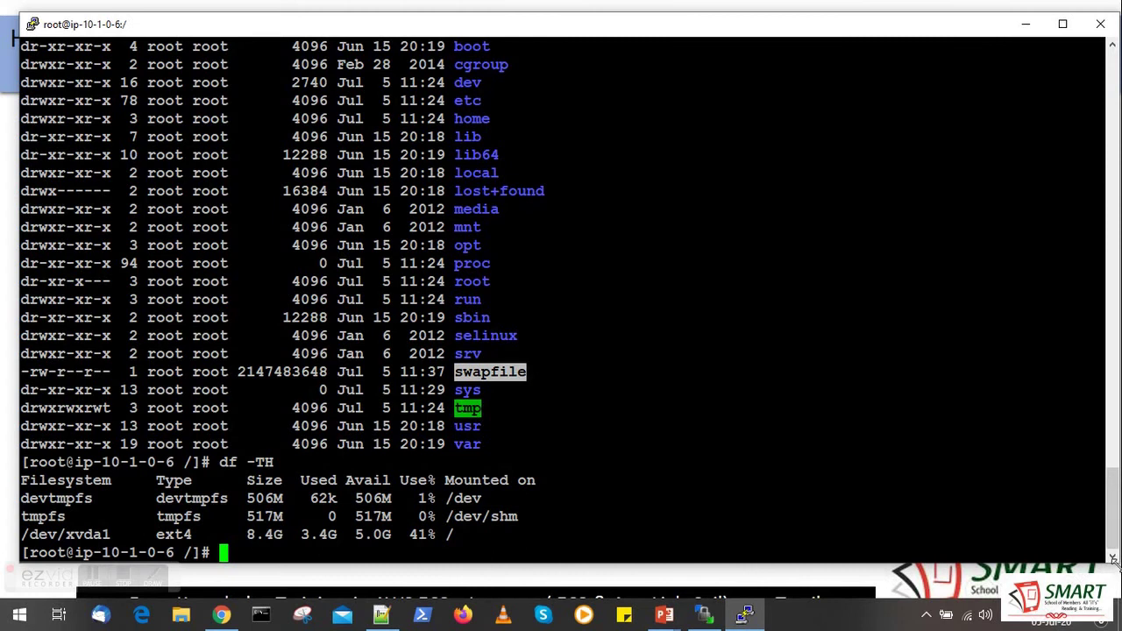
# Step: Resize and reposition the terminal window so the swap-file commands on the slide behind it are uncovered
pyautogui.moveTo(1116, 562); pyautogui.dragTo(828, 381)
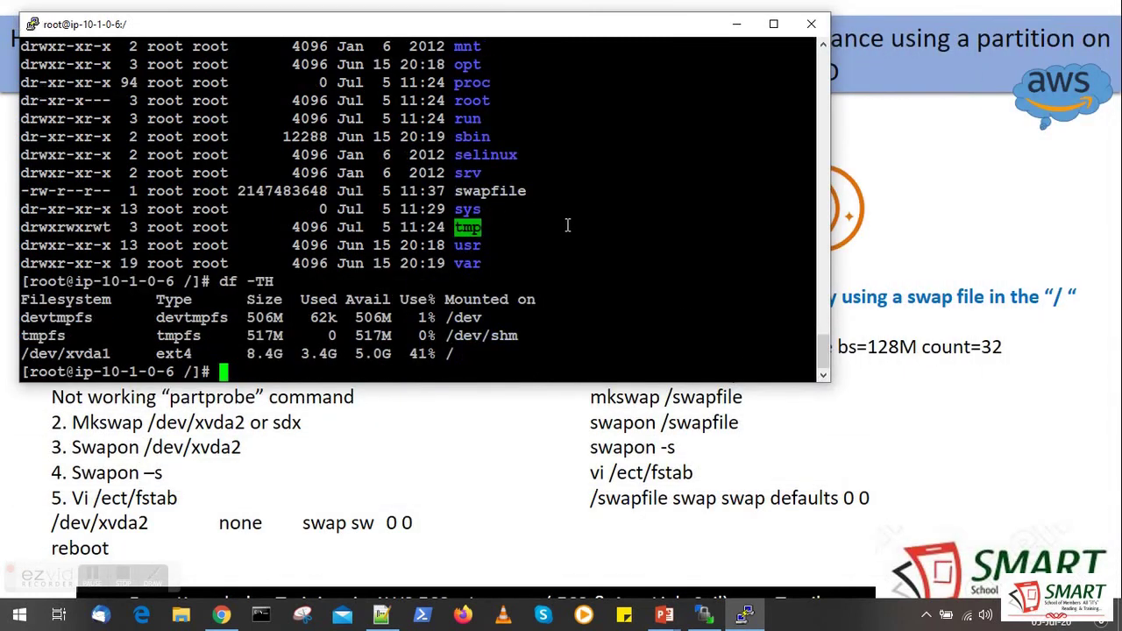
pyautogui.doubleClick(529, 24)
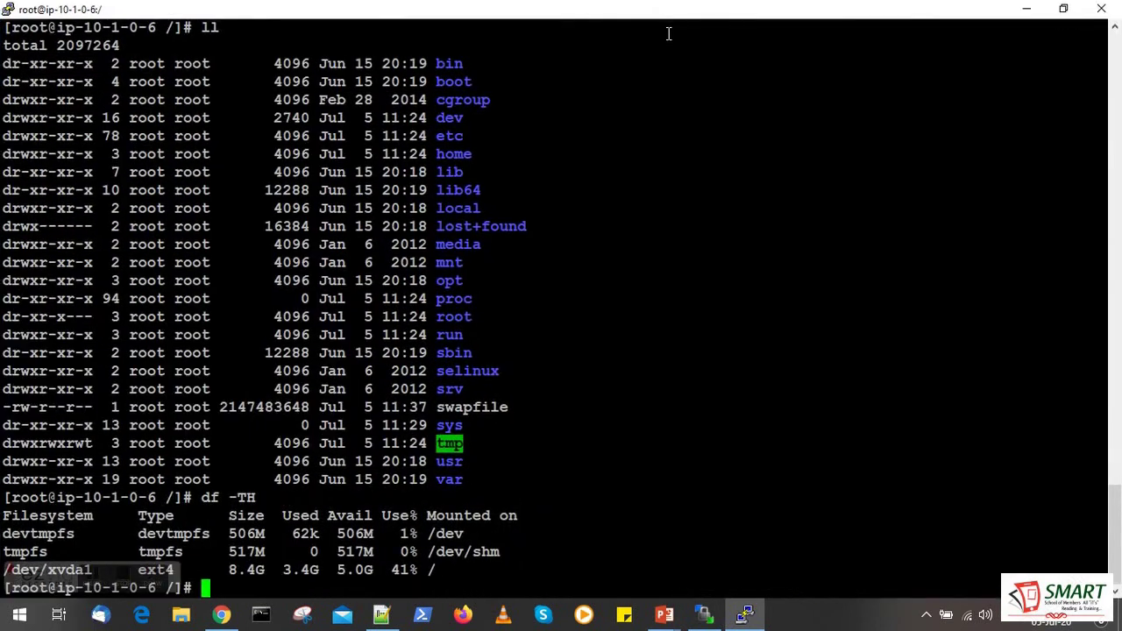
pyautogui.click(1052, 13)
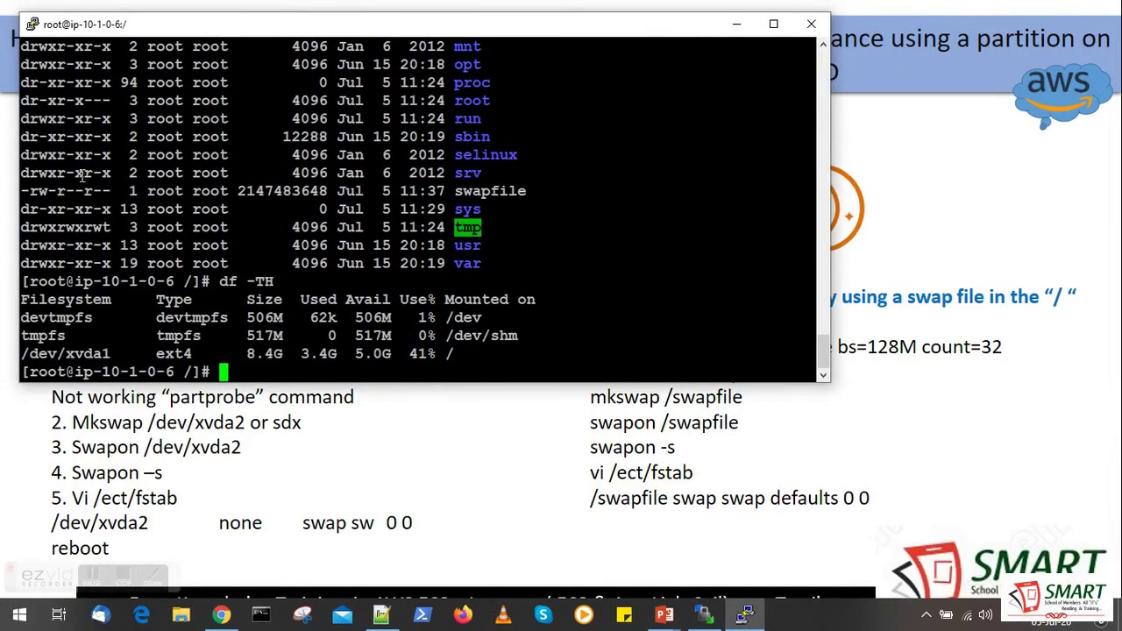
pyautogui.moveTo(296, 33); pyautogui.dragTo(403, 37)
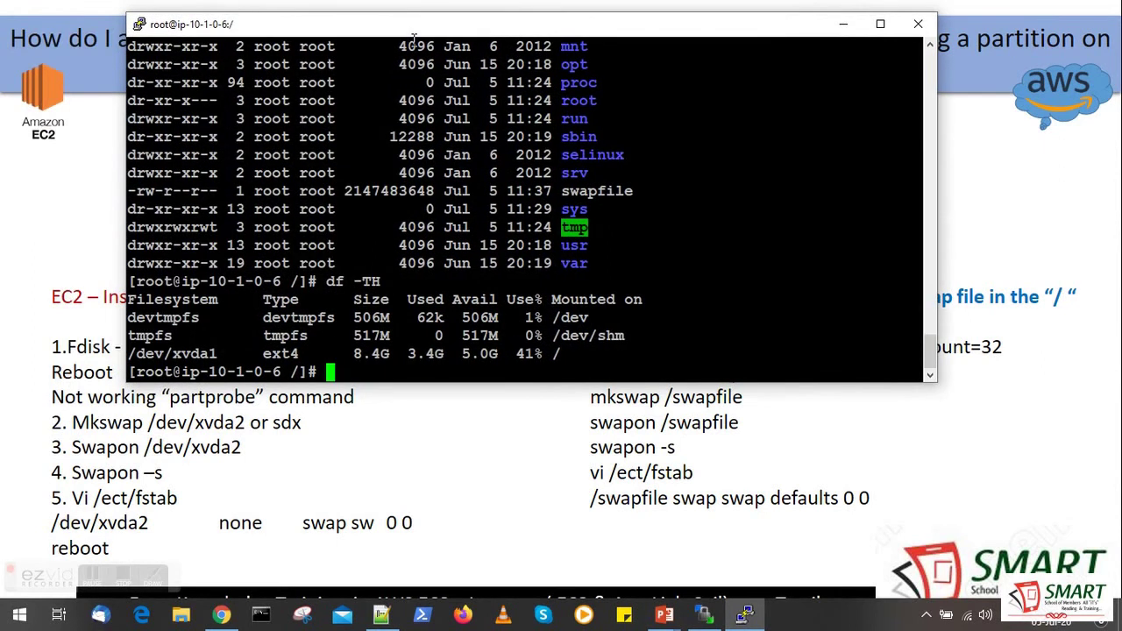
pyautogui.moveTo(933, 386); pyautogui.dragTo(1026, 328)
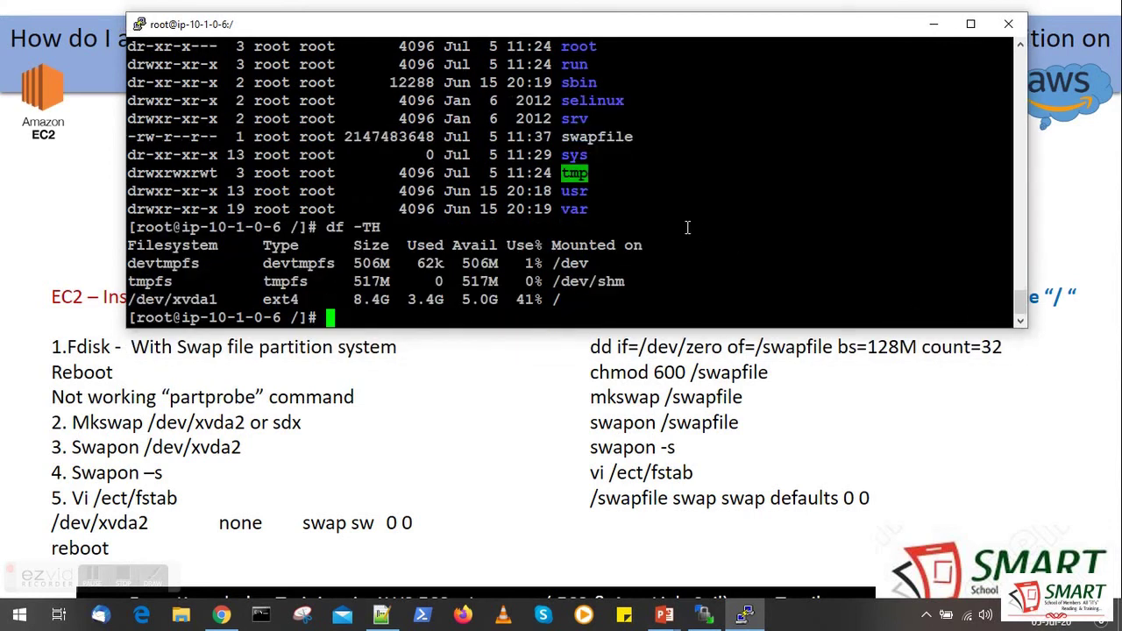
# Step: Restrict the swap file to owner read and write by running chmod 600 swapfile
pyautogui.write('chmod')
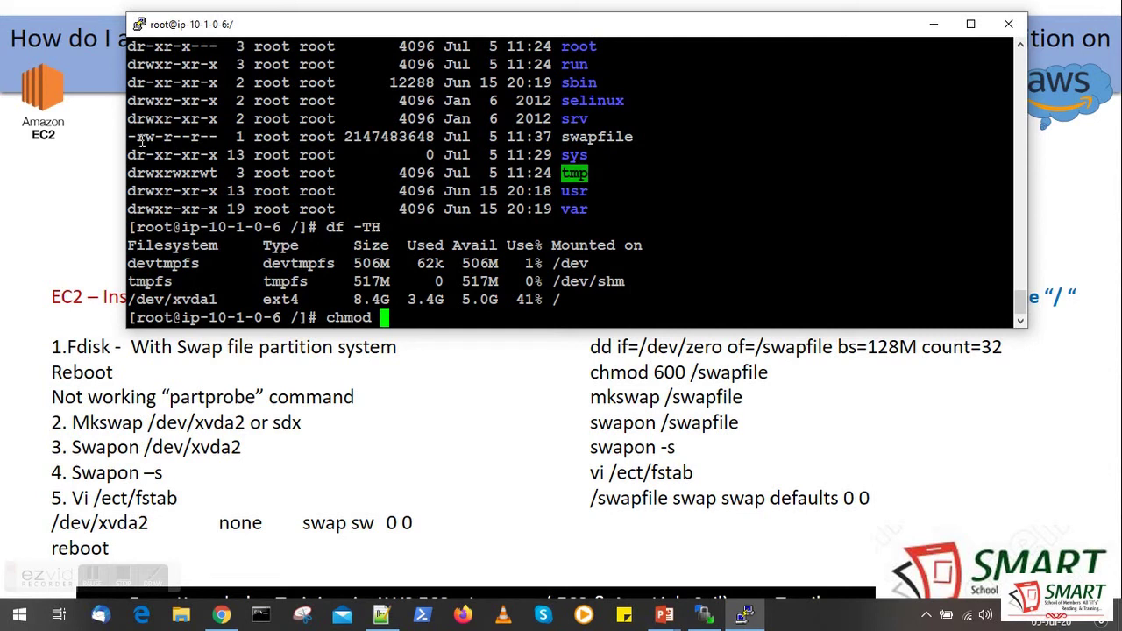
pyautogui.moveTo(139, 140); pyautogui.dragTo(198, 137)
pyautogui.moveTo(173, 318); pyautogui.dragTo(136, 318)
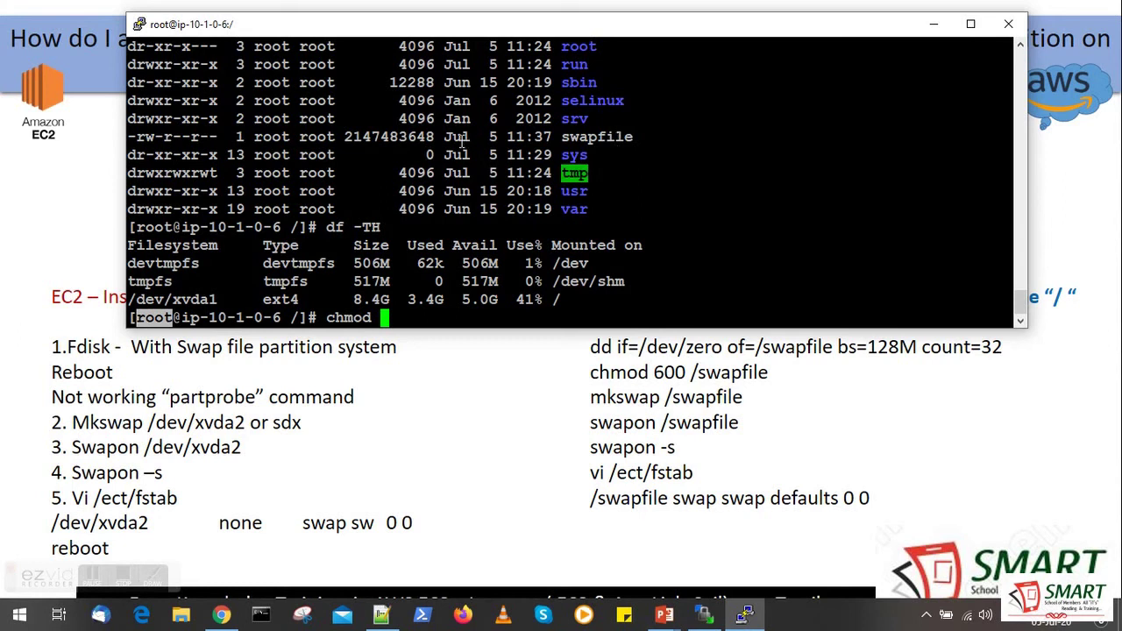
pyautogui.moveTo(254, 138); pyautogui.dragTo(289, 137)
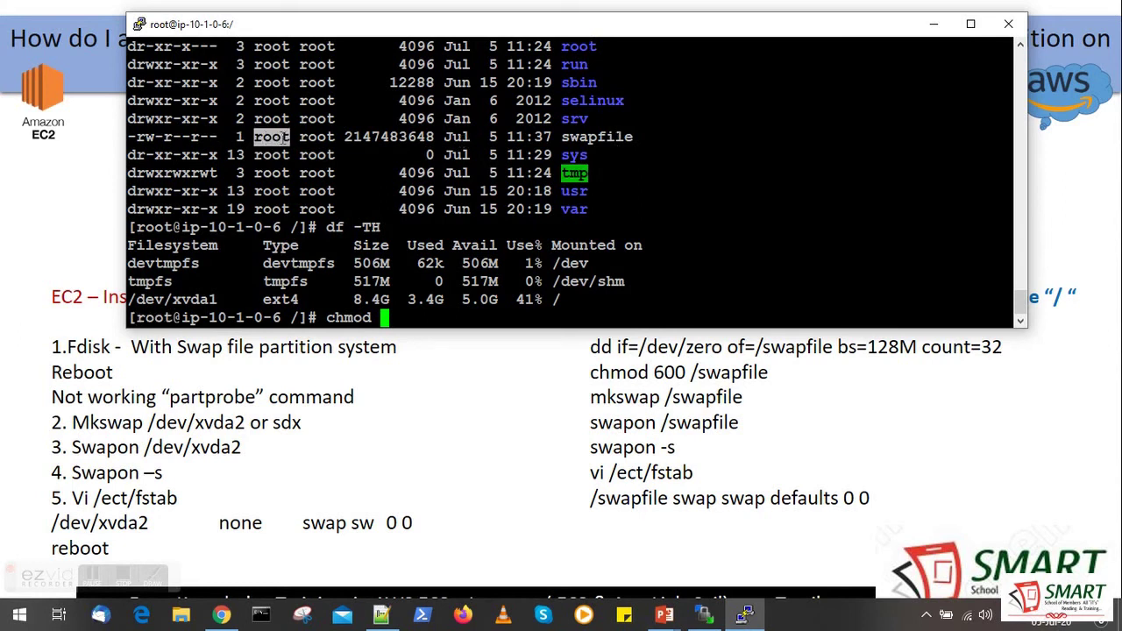
pyautogui.moveTo(145, 136); pyautogui.dragTo(128, 137)
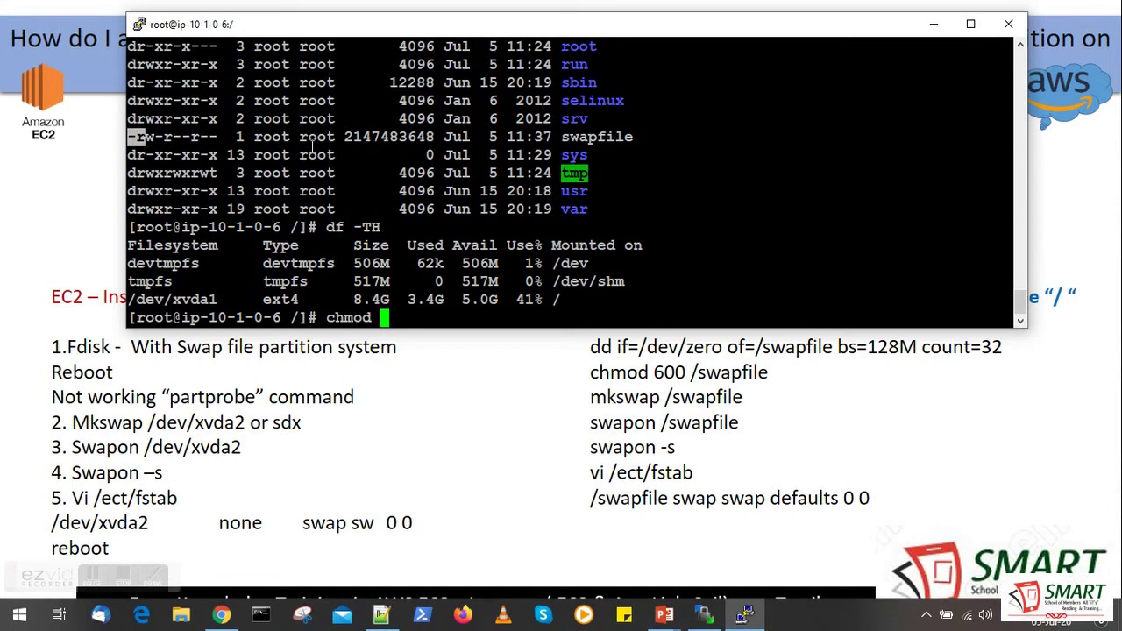
pyautogui.write('600 swapfile')
pyautogui.press('Return')
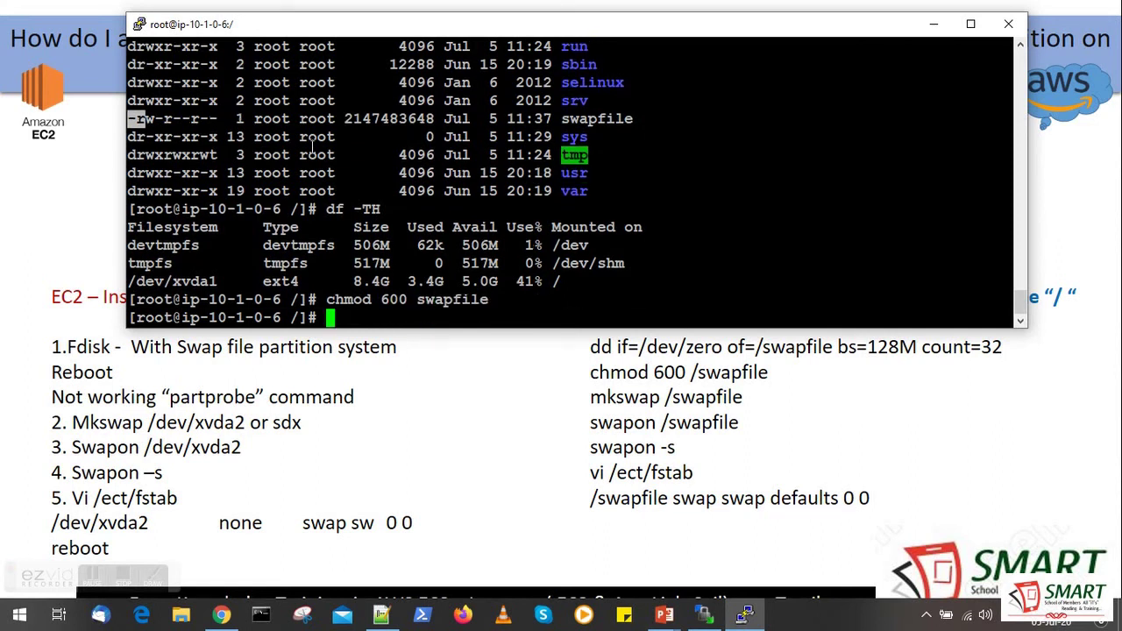
# Step: List the root directory with ll and highlight the swapfile's owner and its rw permission
pyautogui.write('ll')
pyautogui.press('Return')
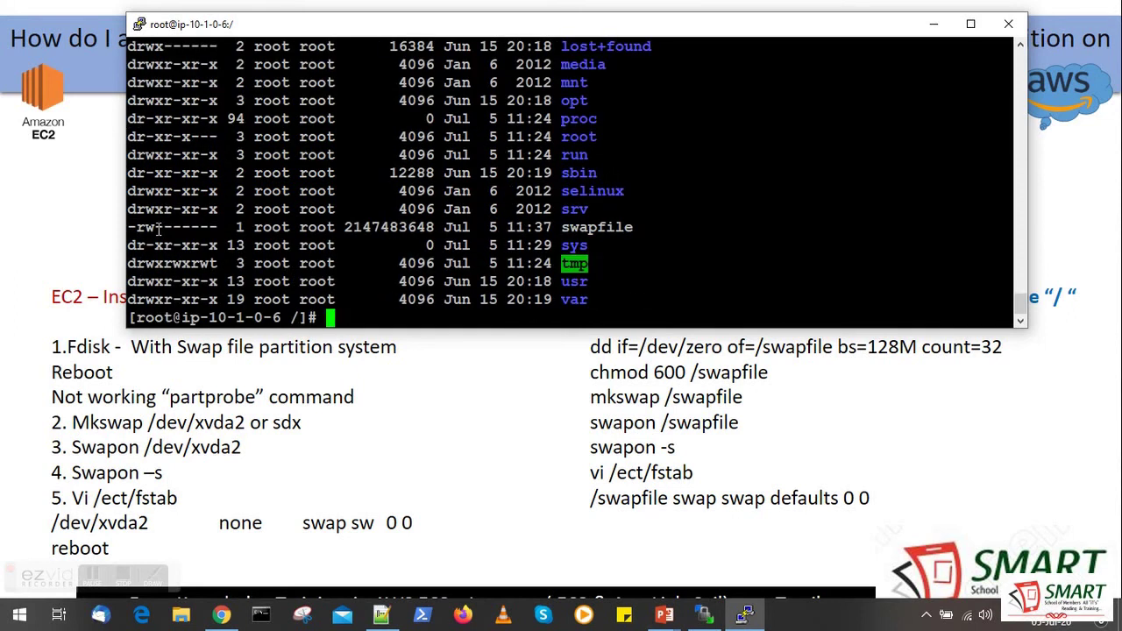
pyautogui.moveTo(256, 230); pyautogui.dragTo(290, 227)
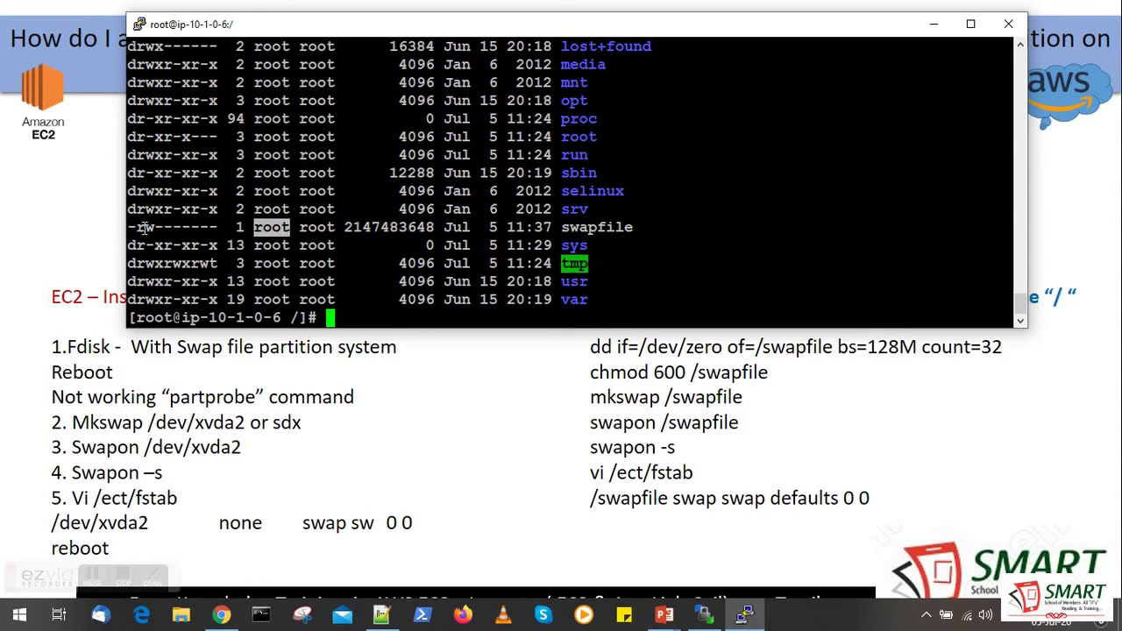
pyautogui.moveTo(141, 230); pyautogui.dragTo(150, 229)
pyautogui.click(368, 292)
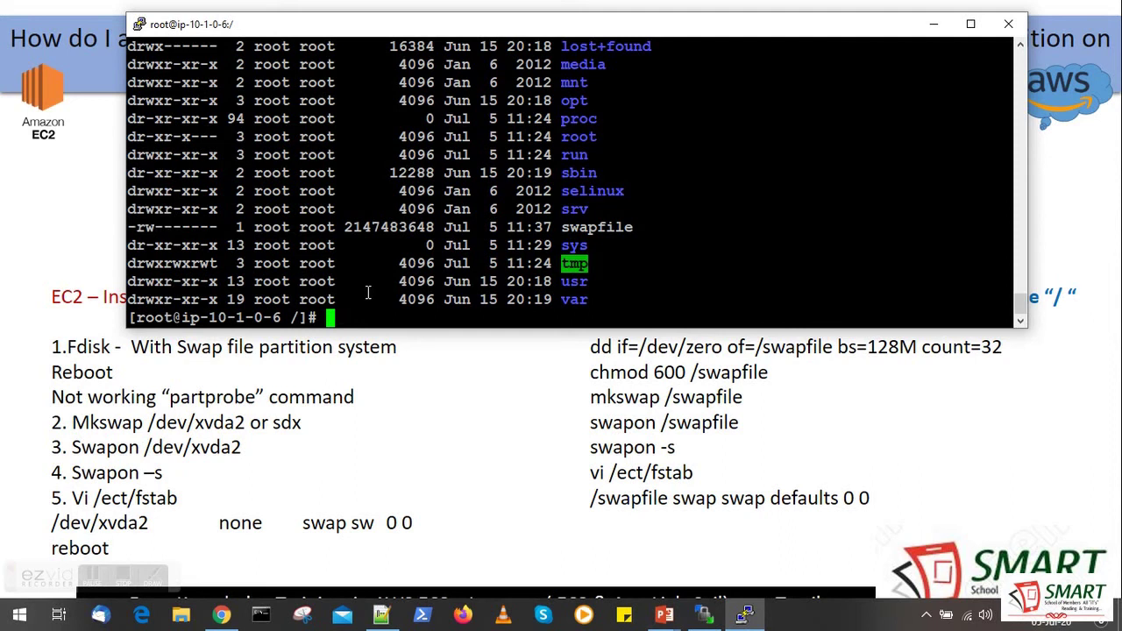
# Step: List only the swap file with ll swapfile and highlight its name in the output
pyautogui.write('ll swapfile')
pyautogui.press('Return')
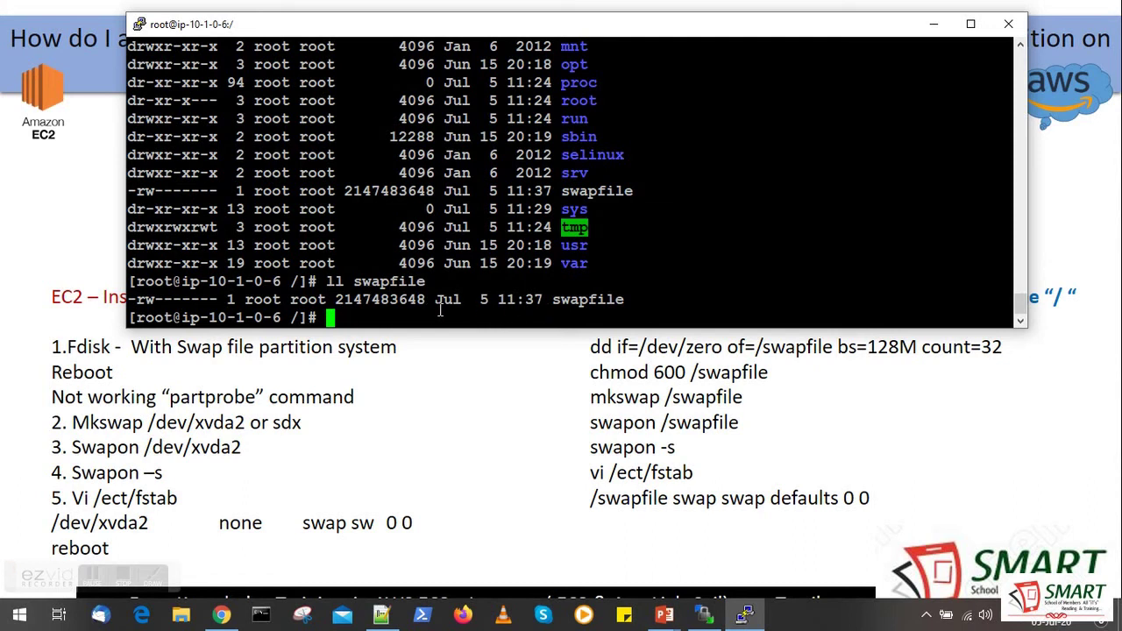
pyautogui.moveTo(552, 299); pyautogui.dragTo(622, 300)
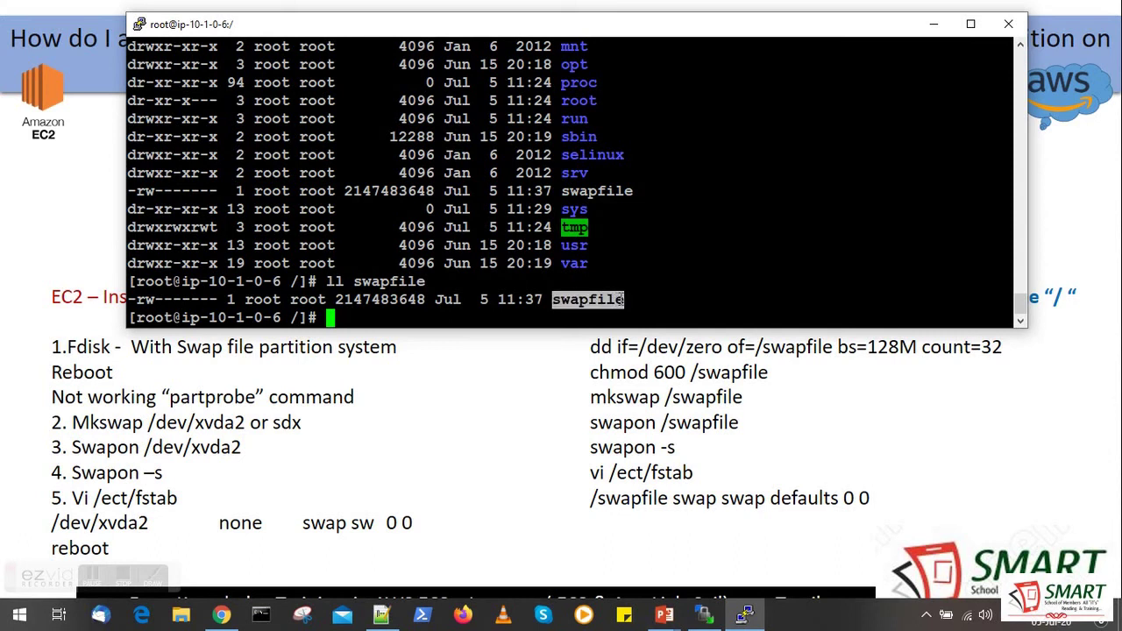
# Step: Format the file as swap space by running mkswap /swapfile
pyautogui.write('mkswap ')
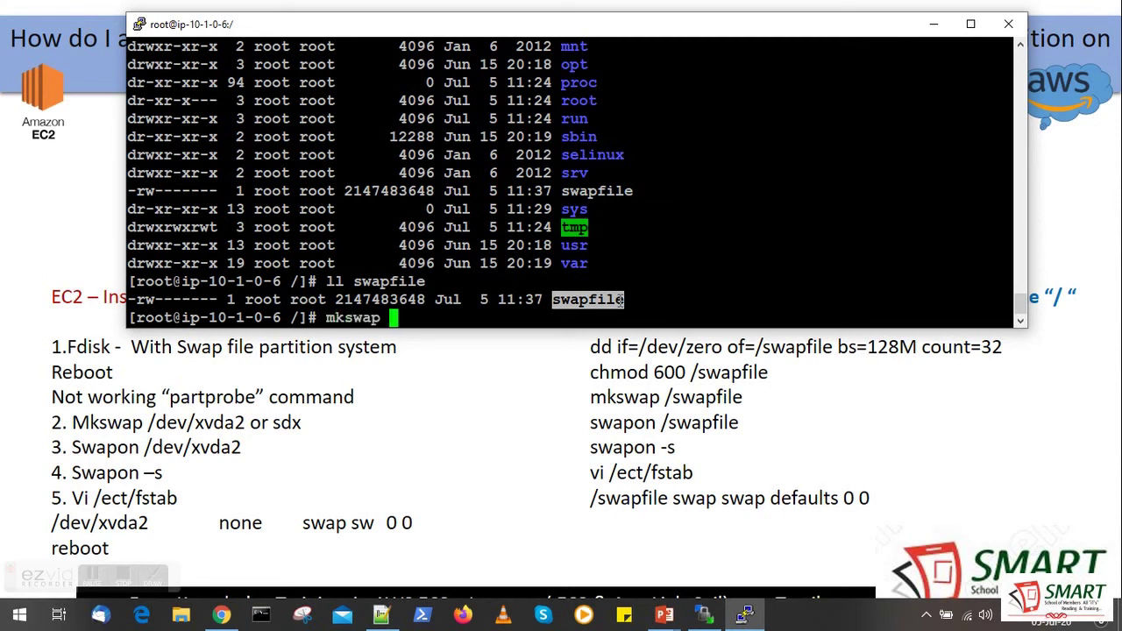
pyautogui.write('/sw')
pyautogui.press('Tab')
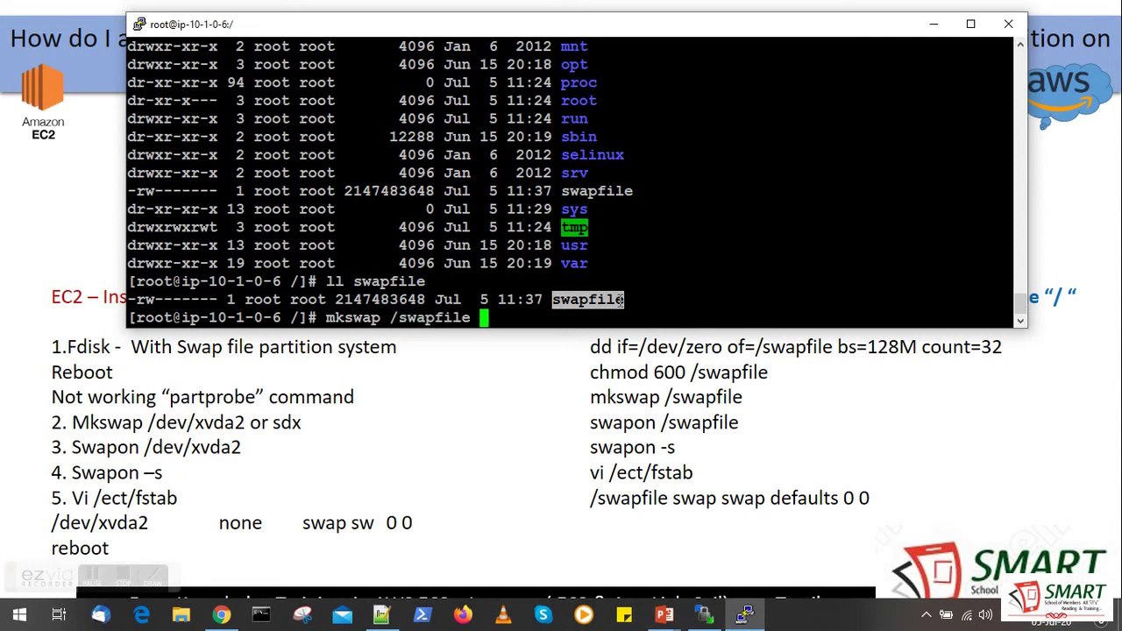
pyautogui.press('Return')
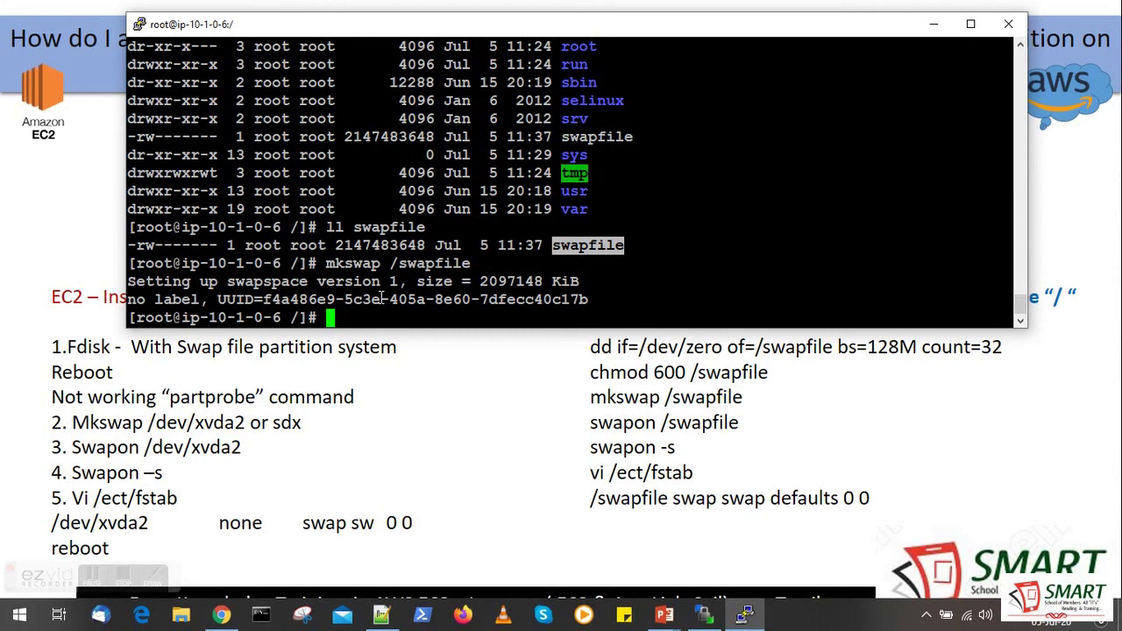
# Step: Activate the swap file by running swapon /swapfile
pyautogui.write('swapon ')
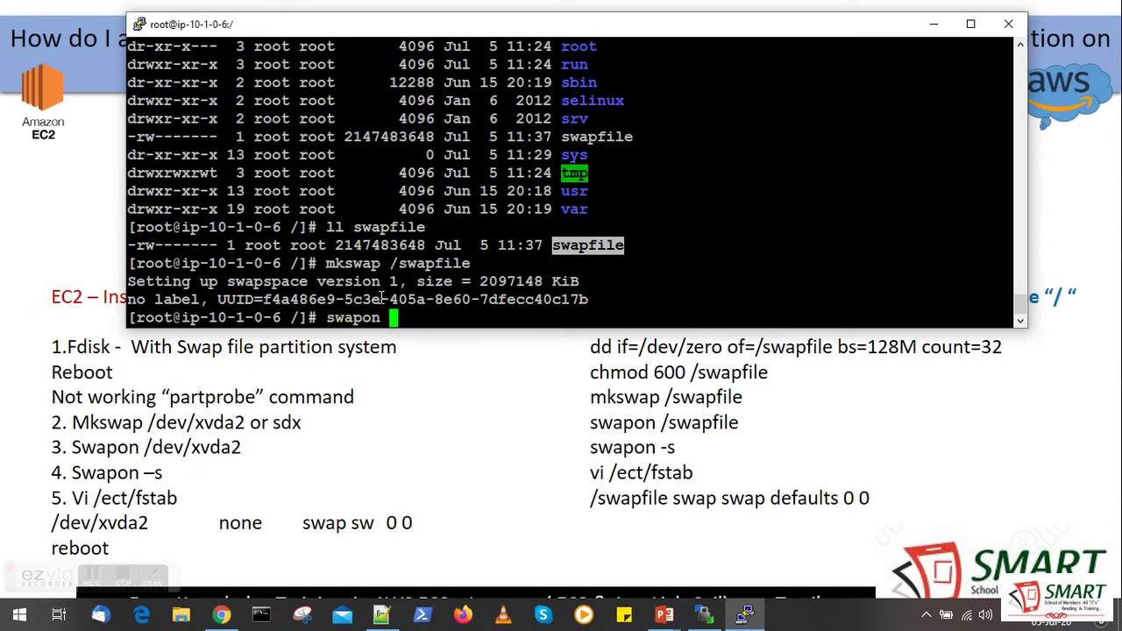
pyautogui.write('/sw')
pyautogui.press('Tab')
pyautogui.press('Return')
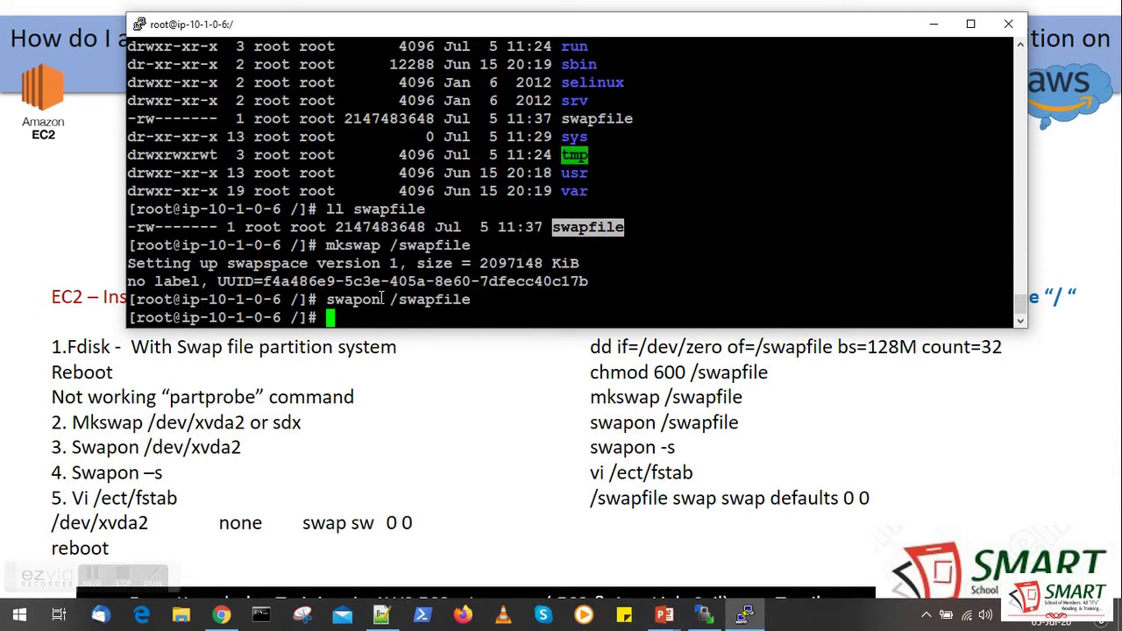
# Step: Run swapon -s and highlight the header row and the last value of the /swapfile entry
pyautogui.write('swap')
pyautogui.write('o')
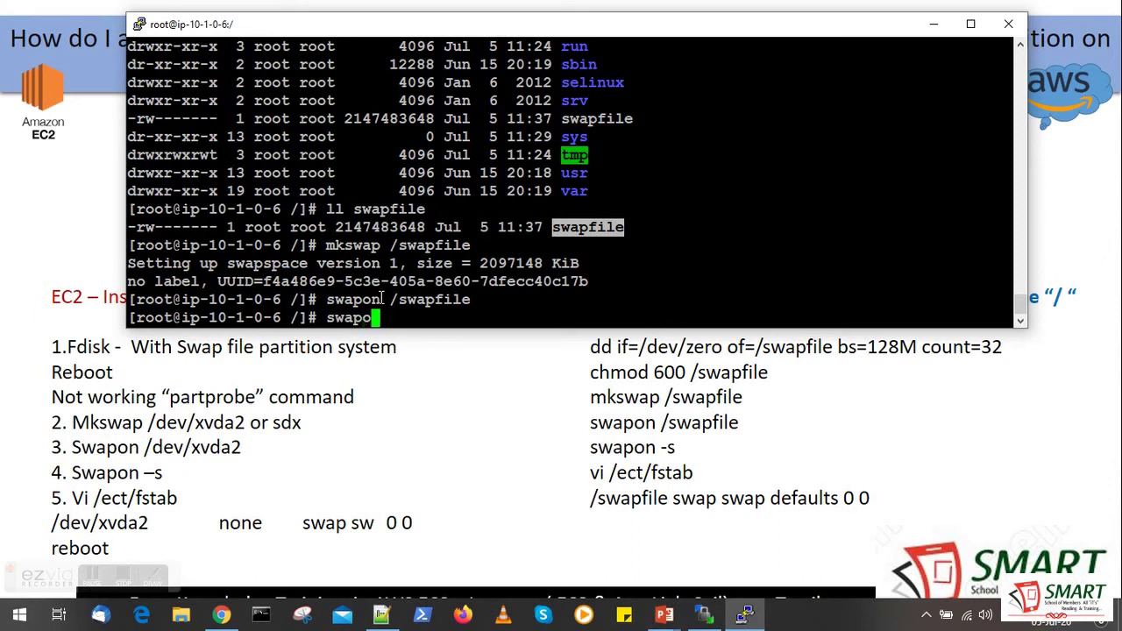
pyautogui.write('n -s')
pyautogui.press('Return')
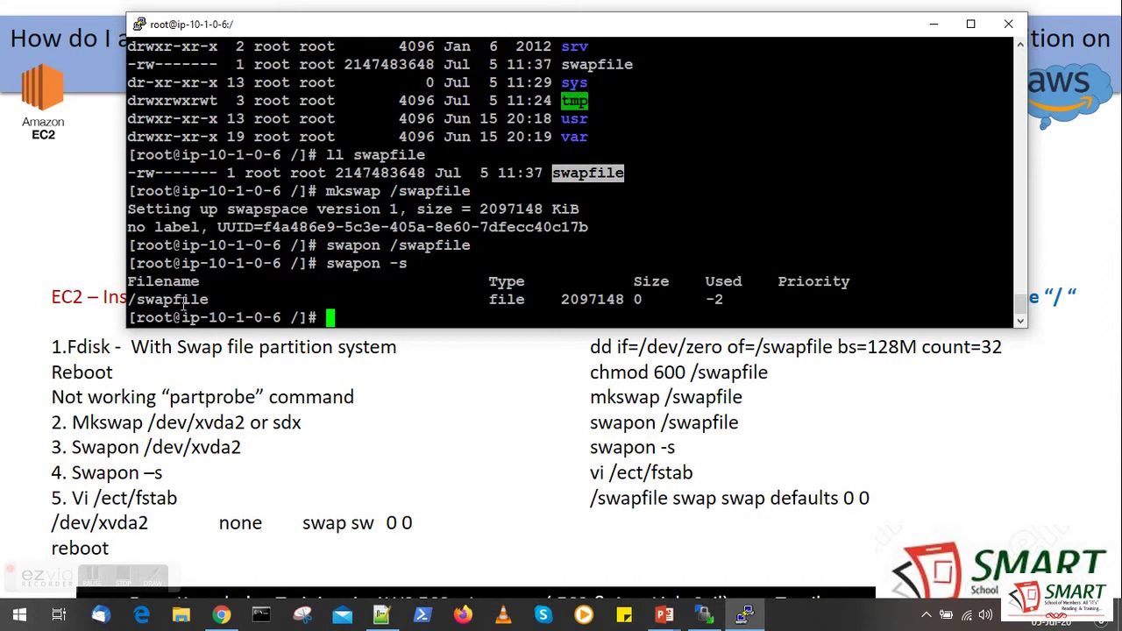
pyautogui.moveTo(128, 282); pyautogui.dragTo(853, 281)
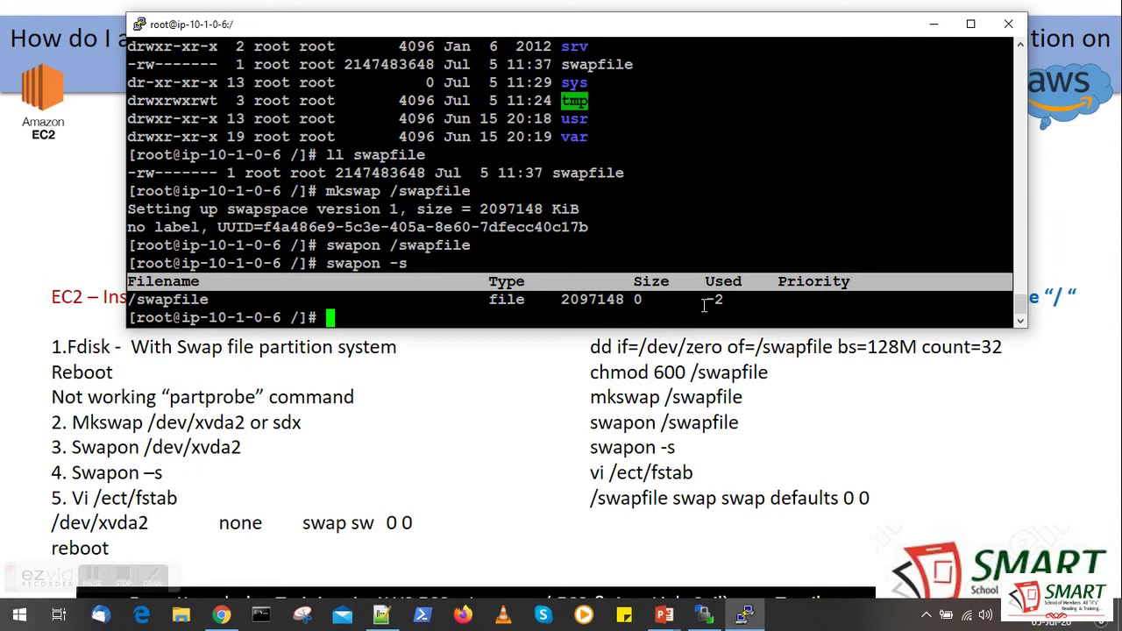
pyautogui.moveTo(704, 299); pyautogui.dragTo(724, 300)
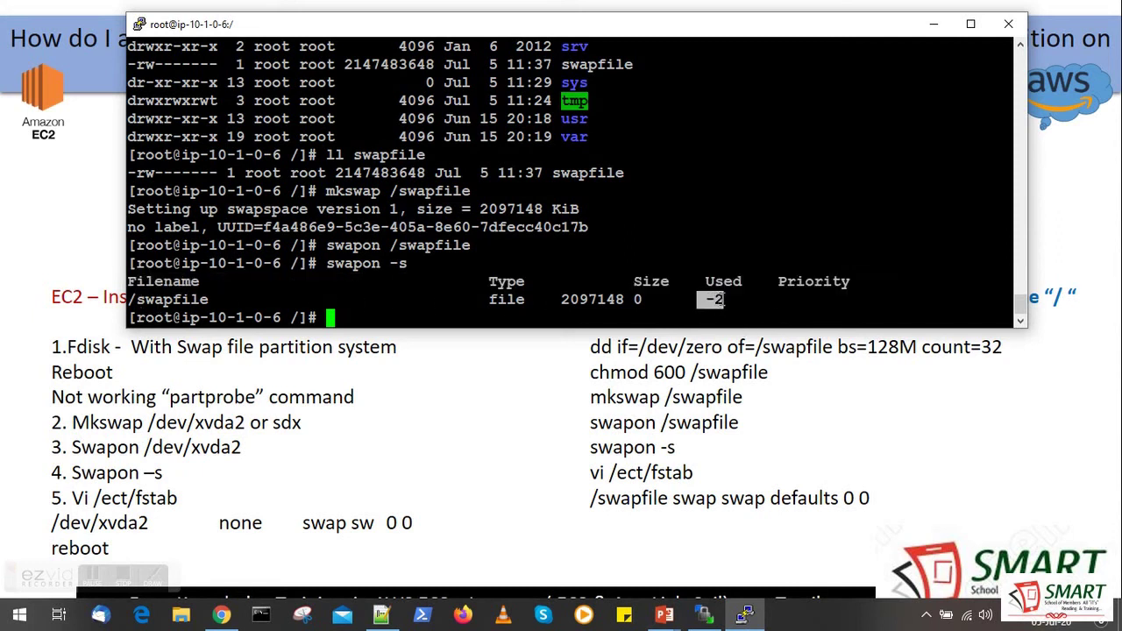
pyautogui.click(535, 301)
# Step: Enlarge the terminal window, check memory with free -m and free -mh, and highlight the Swap row
pyautogui.moveTo(1026, 326); pyautogui.dragTo(1072, 455)
pyautogui.write('free -m')
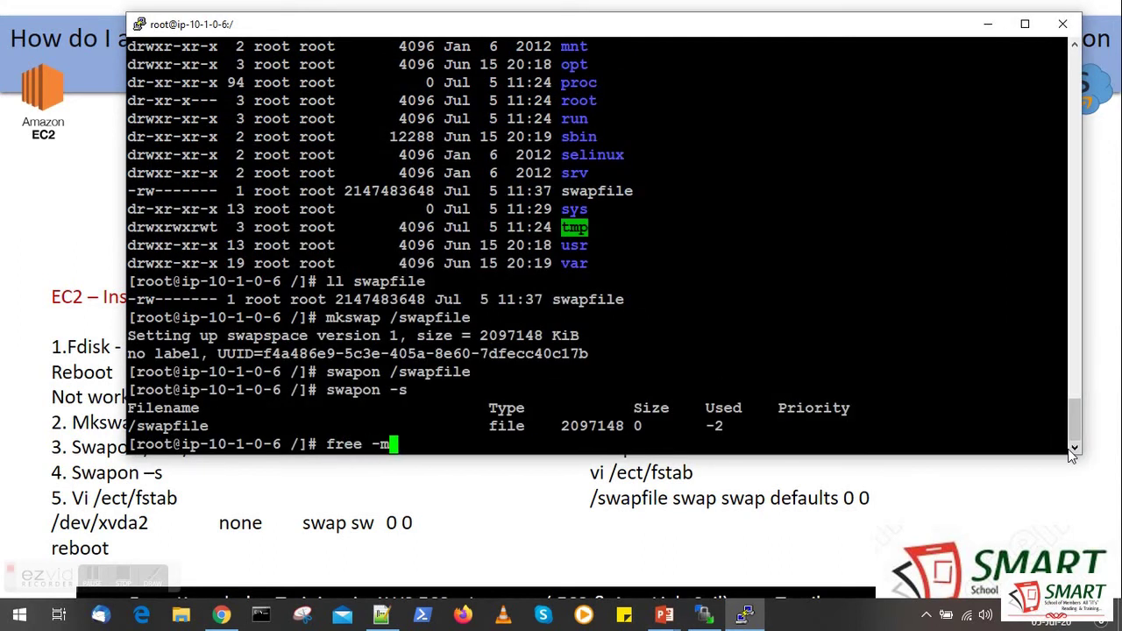
pyautogui.press('Return')
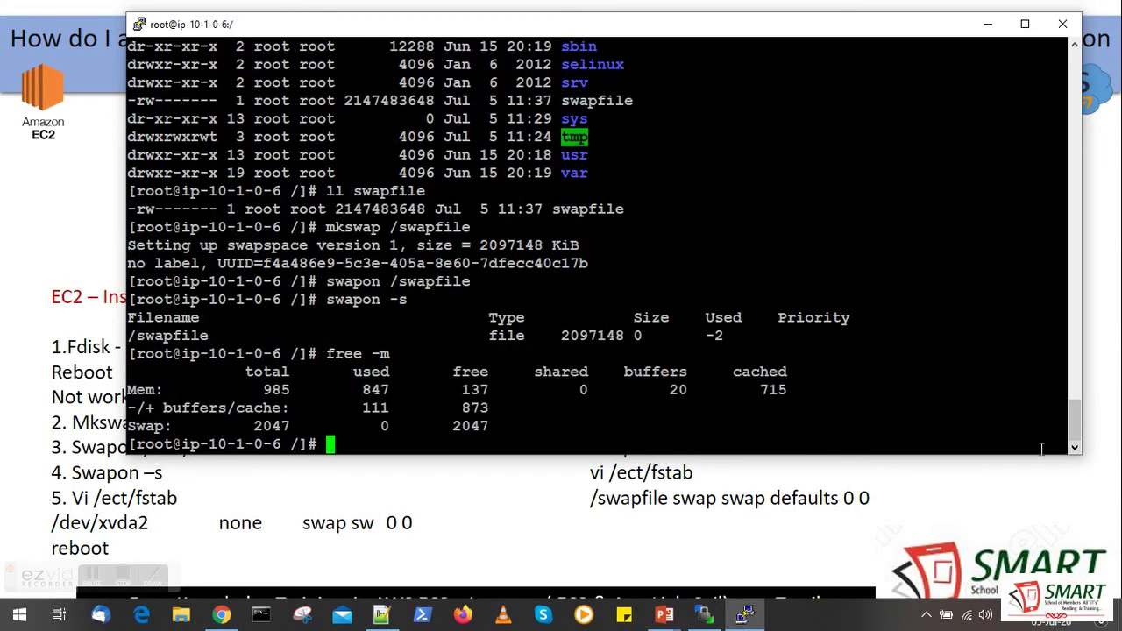
pyautogui.press('Up')
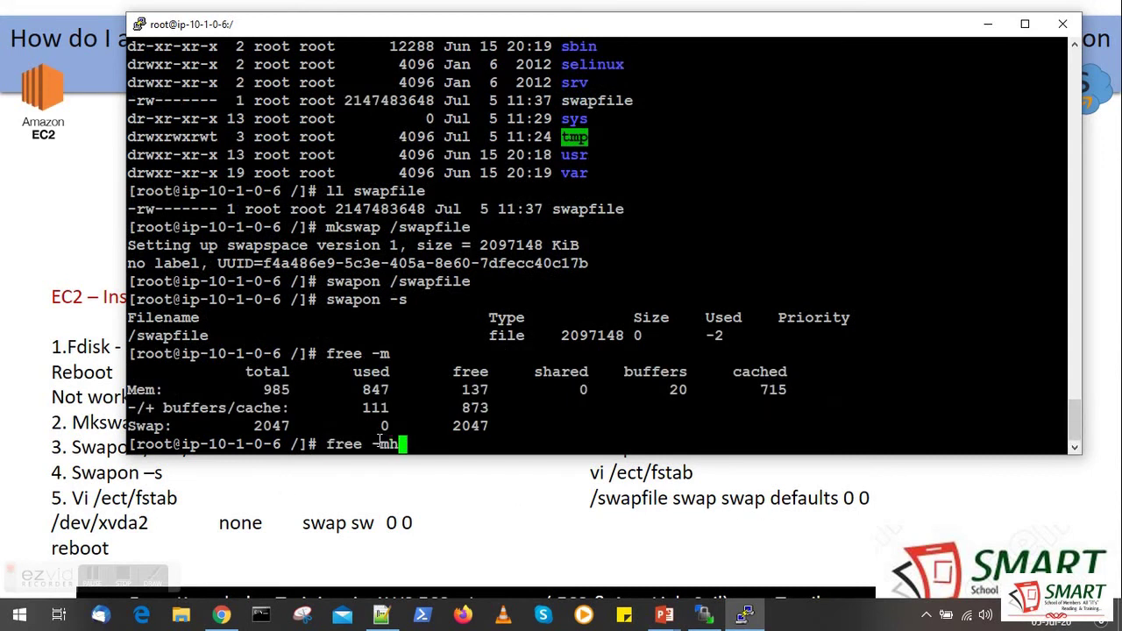
pyautogui.write('h')
pyautogui.press('Return')
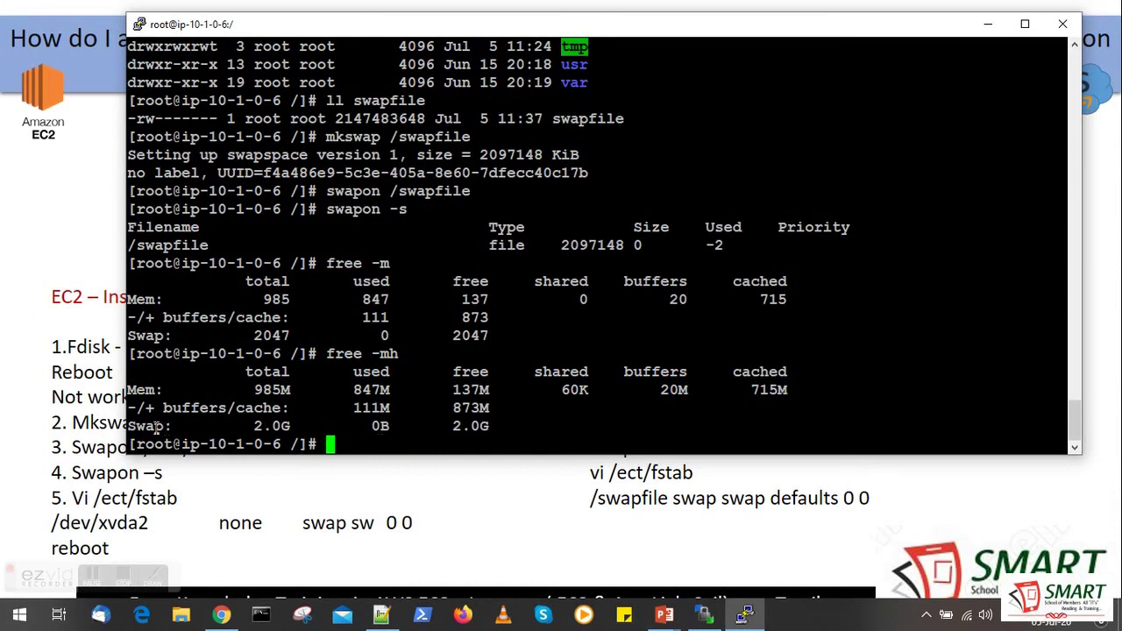
pyautogui.moveTo(131, 427); pyautogui.dragTo(485, 420)
# Step: Compare the Swap row of the session's first free -mh output with the Swap row of the latest one
pyautogui.scroll(20, 509, 395)
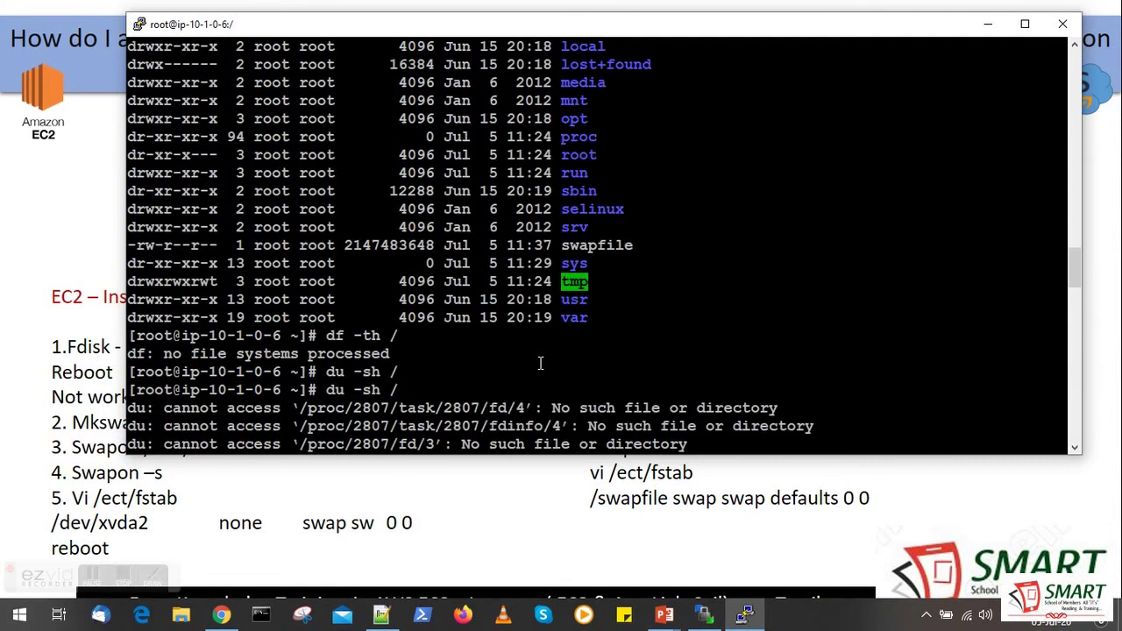
pyautogui.scroll(5, 539, 363)
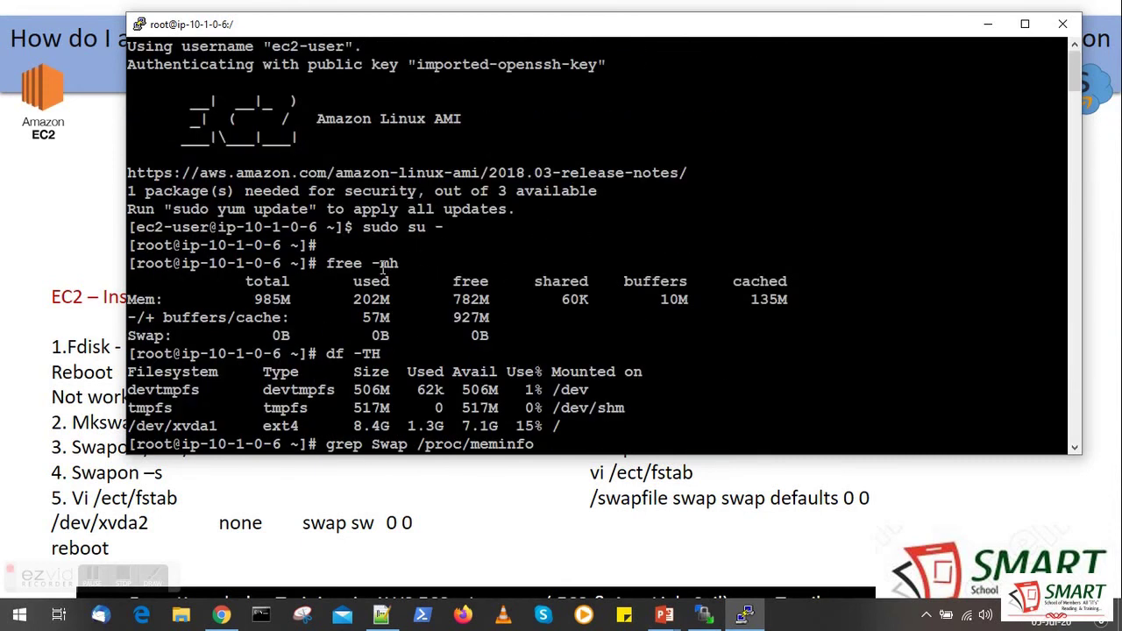
pyautogui.moveTo(130, 338); pyautogui.dragTo(490, 340)
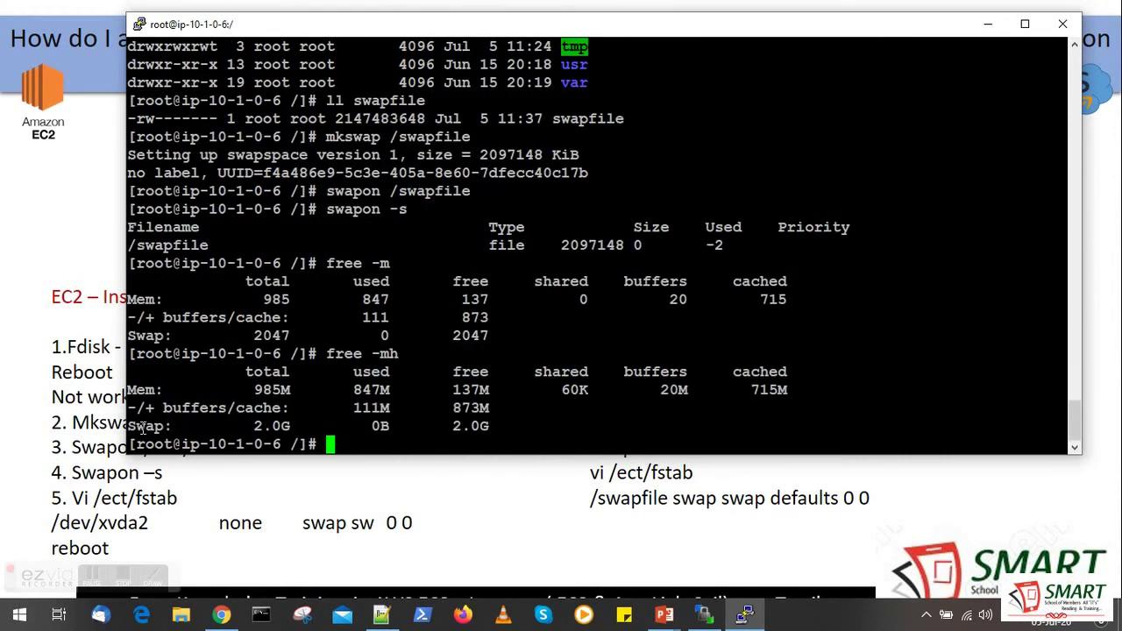
pyautogui.moveTo(128, 426); pyautogui.dragTo(490, 430)
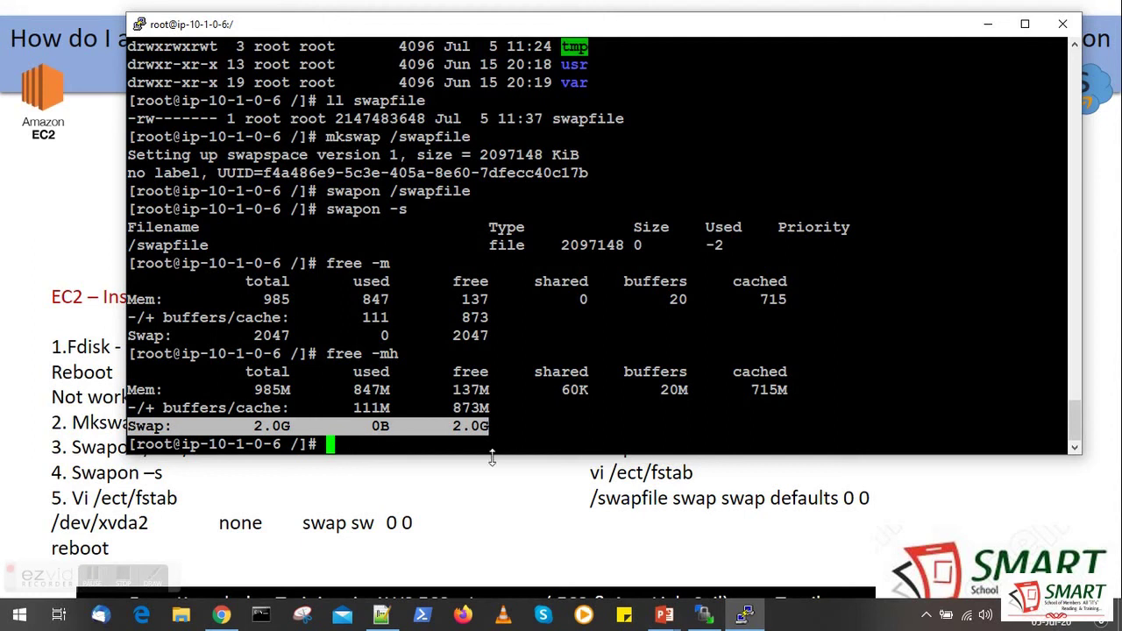
# Step: Make the terminal window slightly taller and open /etc/fstab in vi from a cleared screen
pyautogui.moveTo(1075, 452); pyautogui.dragTo(1062, 474)
pyautogui.write('vi ')
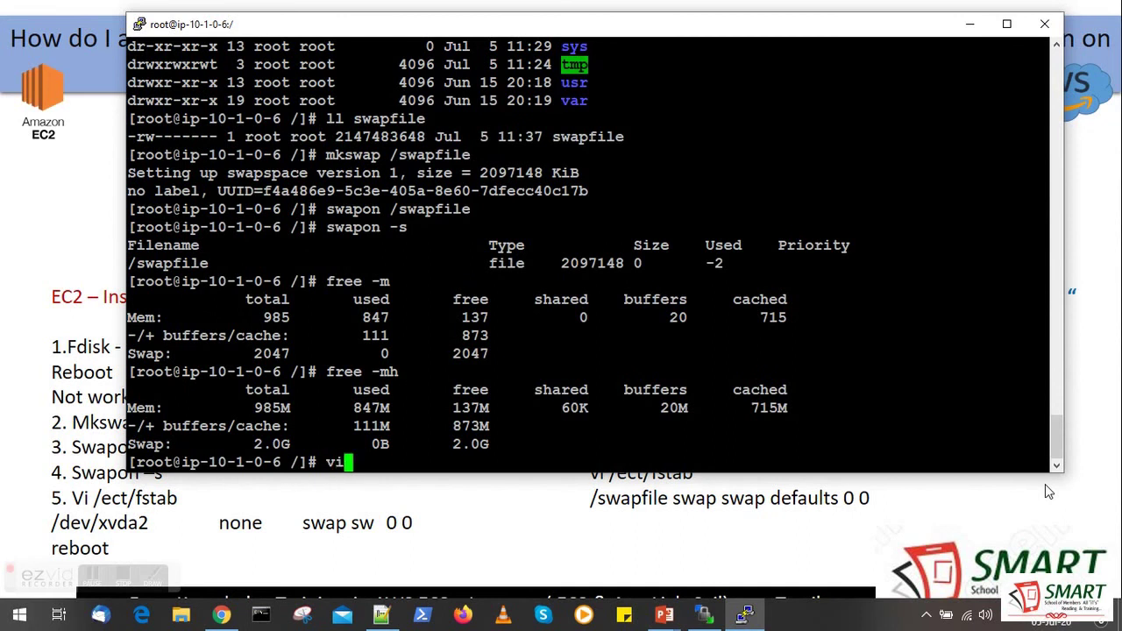
pyautogui.write('/etc/')
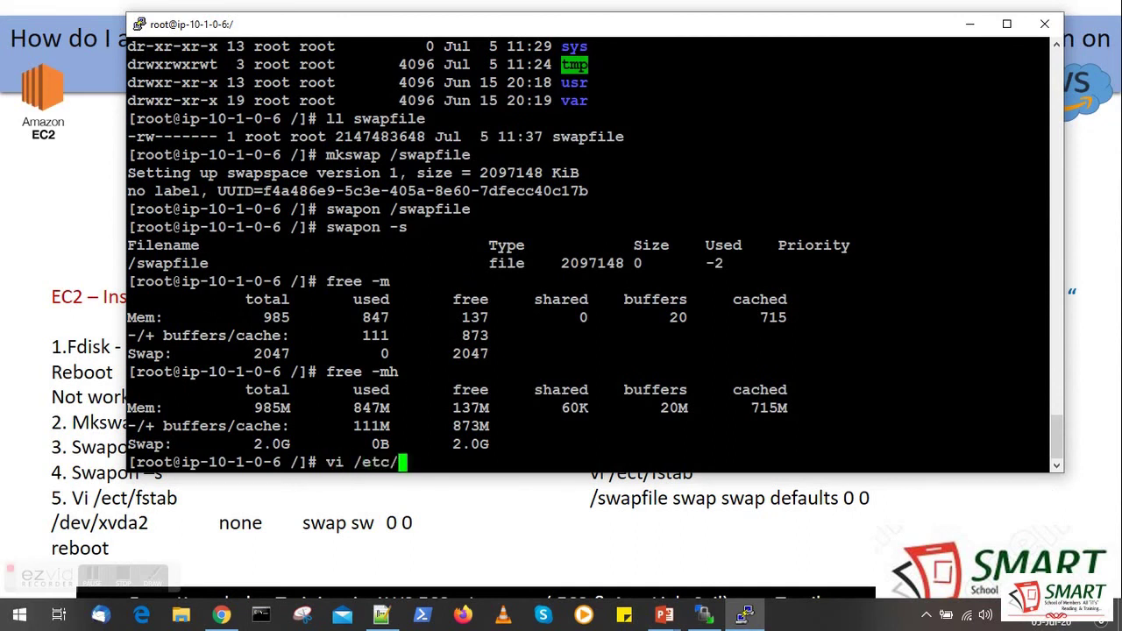
pyautogui.write('fstab')
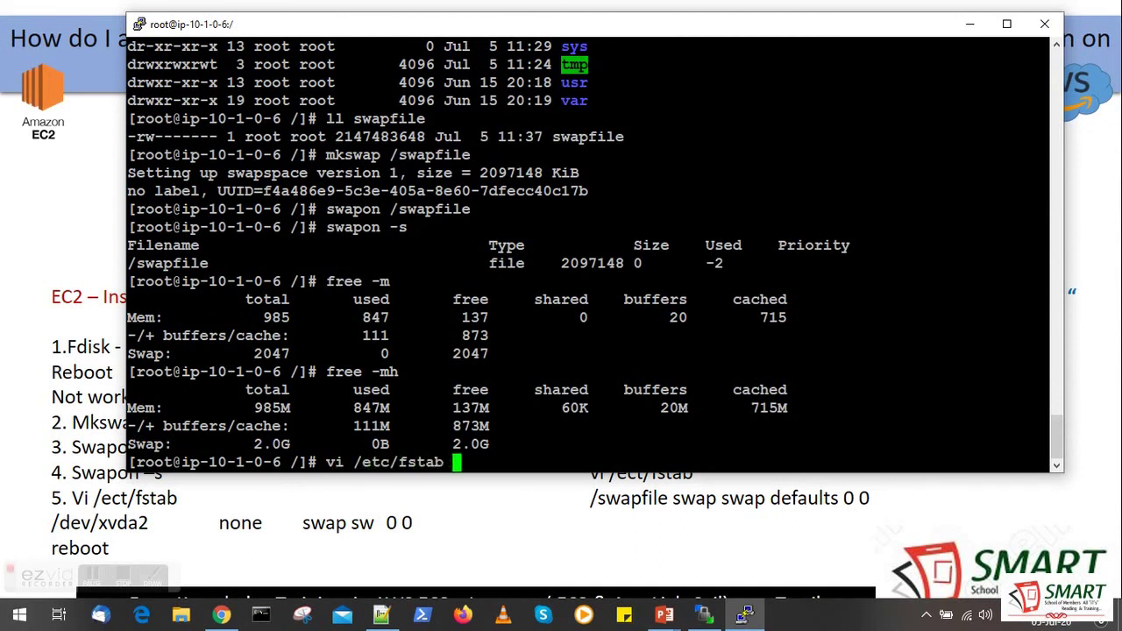
pyautogui.hotkey('ctrl', 'l')
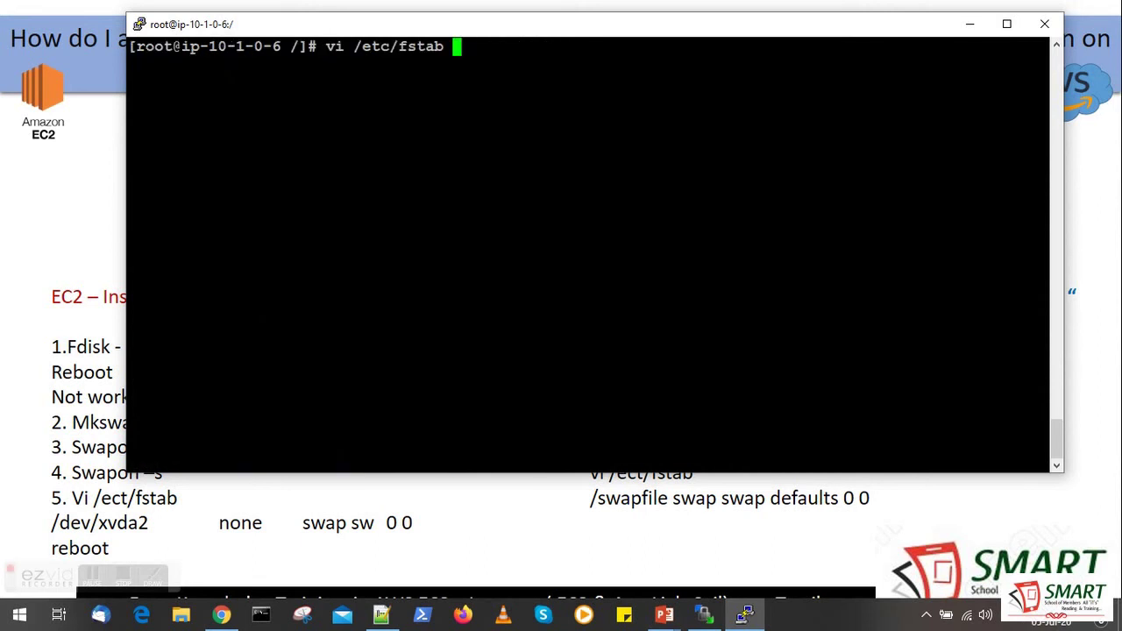
pyautogui.press('Return')
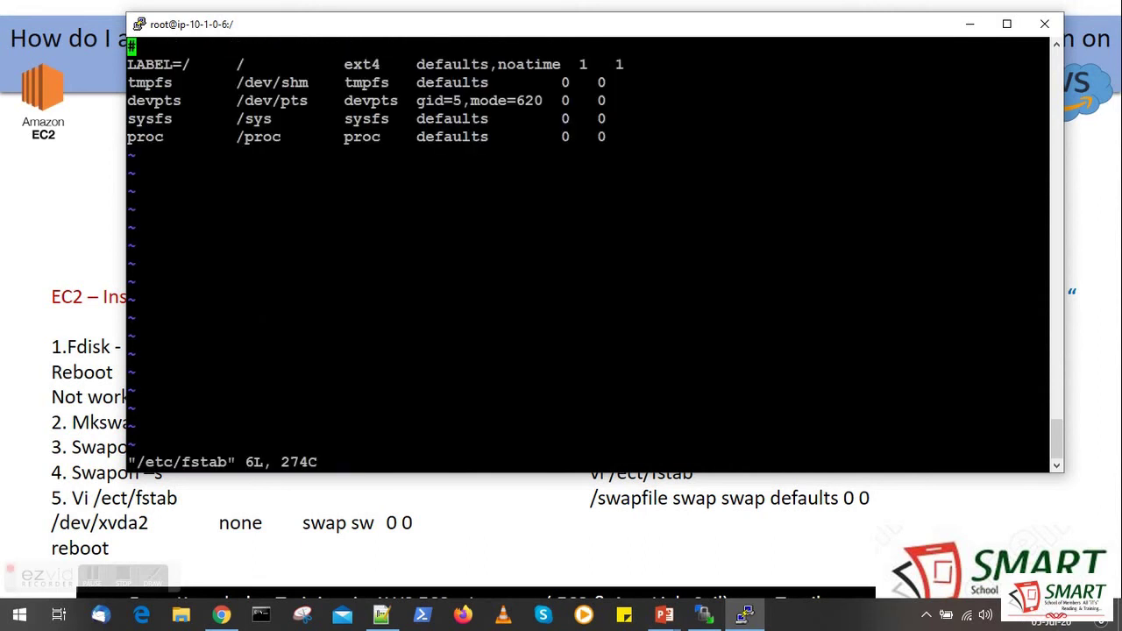
# Step: Start a new line in insert mode after the proc entry at the end of /etc/fstab
pyautogui.press('Down')
pyautogui.press('Down')
pyautogui.press('Down')
pyautogui.press('Down')
pyautogui.press('Down')
pyautogui.press('w')
pyautogui.press('w')
pyautogui.press('w')
pyautogui.press('w')
pyautogui.press('w')
pyautogui.press('w')
pyautogui.press('i')
pyautogui.press('Right')
pyautogui.press('Return')
# Step: Enter /swapfile, swap and swap as the first three tab-separated fields of the new line in /etc/fstab
pyautogui.write('/')
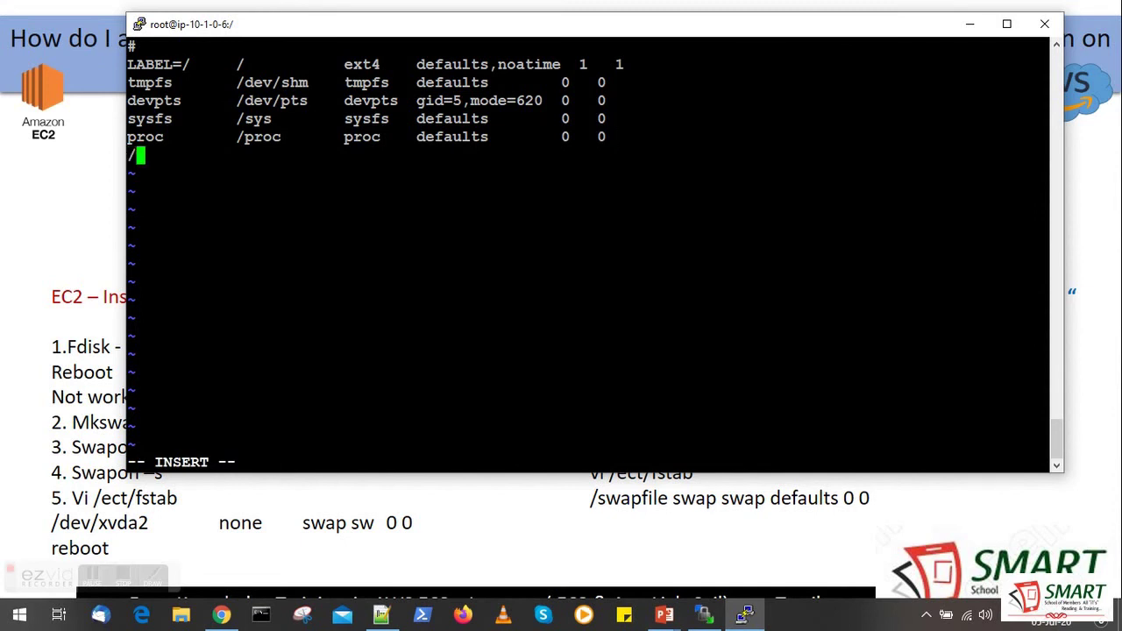
pyautogui.write('swapfile')
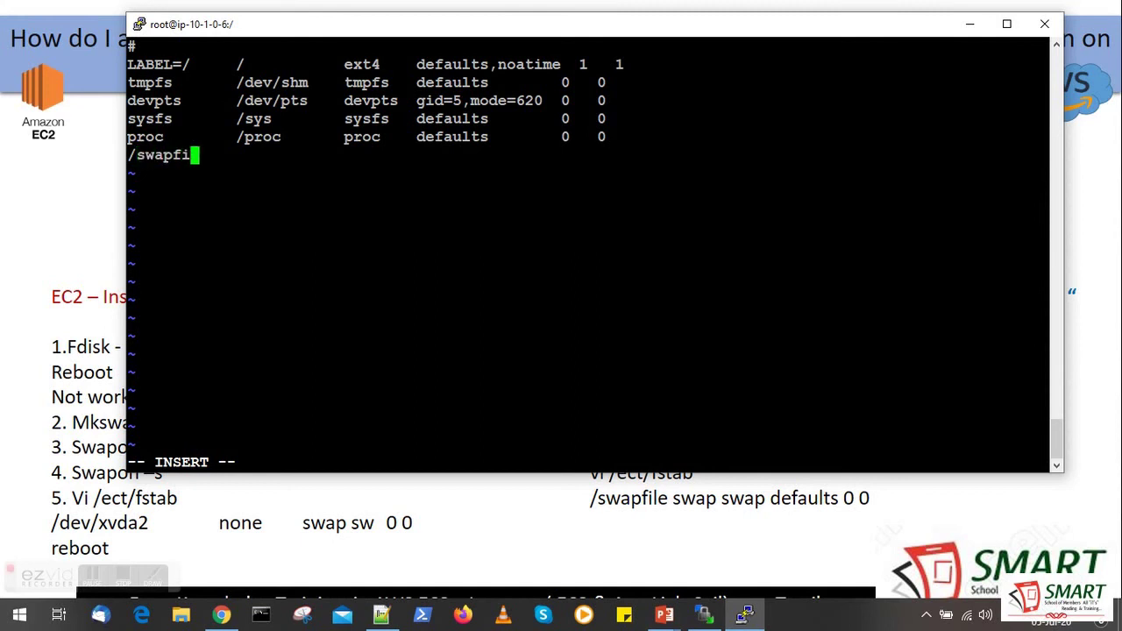
pyautogui.press('Tab')
pyautogui.write('awsp')
pyautogui.press('BackSpace')
pyautogui.press('BackSpace')
pyautogui.press('BackSpace')
pyautogui.press('BackSpace')
pyautogui.write('swap')
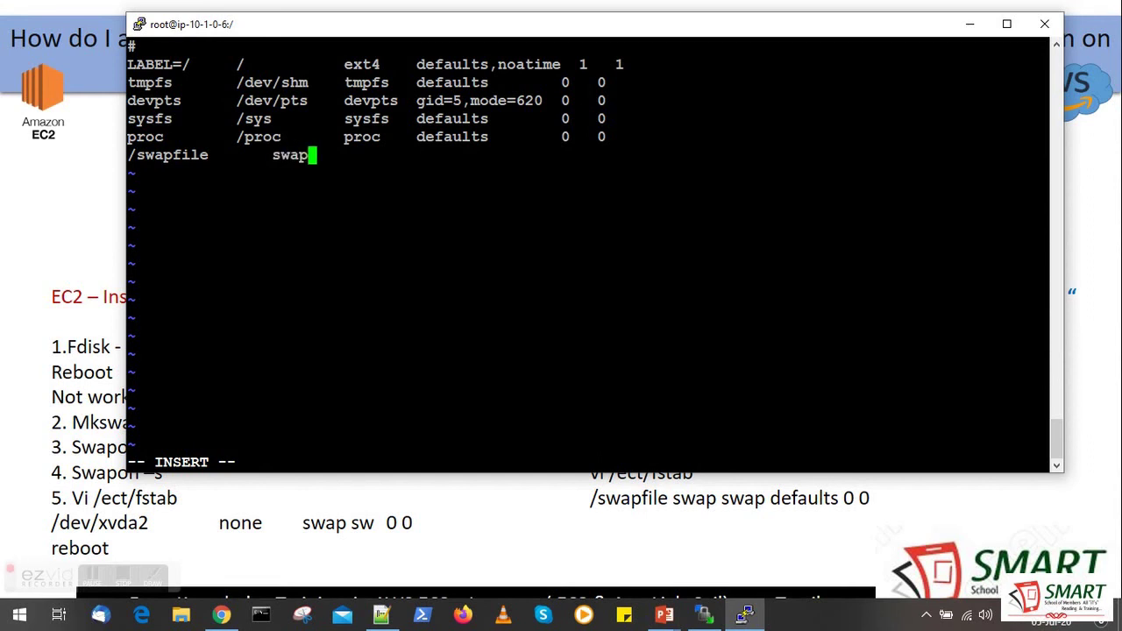
pyautogui.press('Tab')
pyautogui.write('swap')
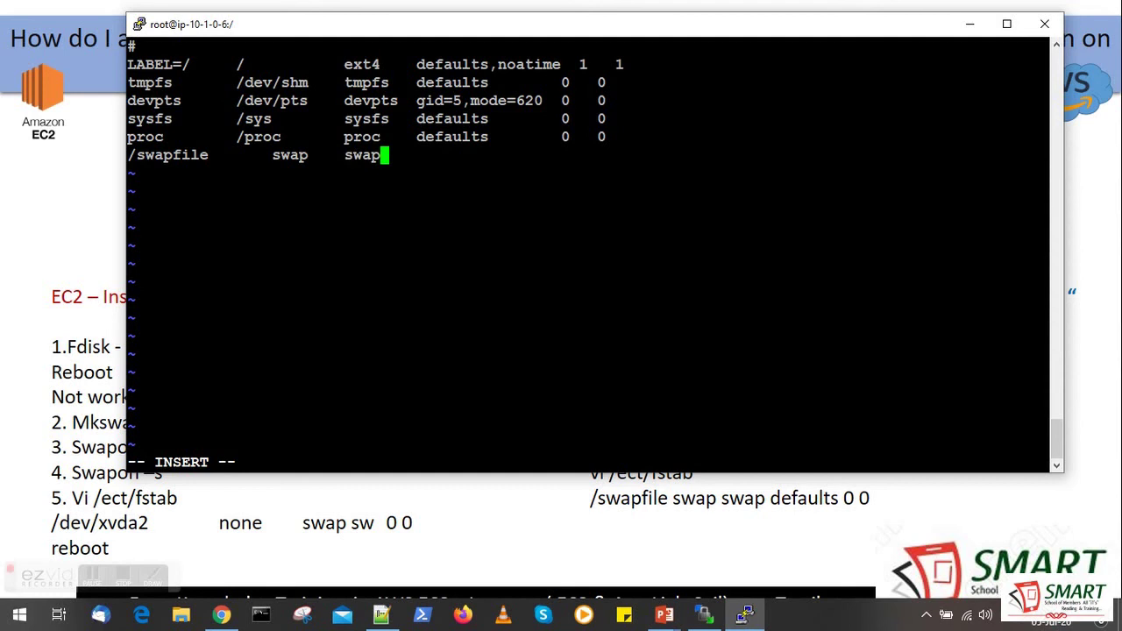
pyautogui.press('Tab')
# Step: Complete the /swapfile entry with defaults copied from the proc line and 0 0, then save the file and quit vi
pyautogui.moveTo(215, 156); pyautogui.dragTo(132, 156)
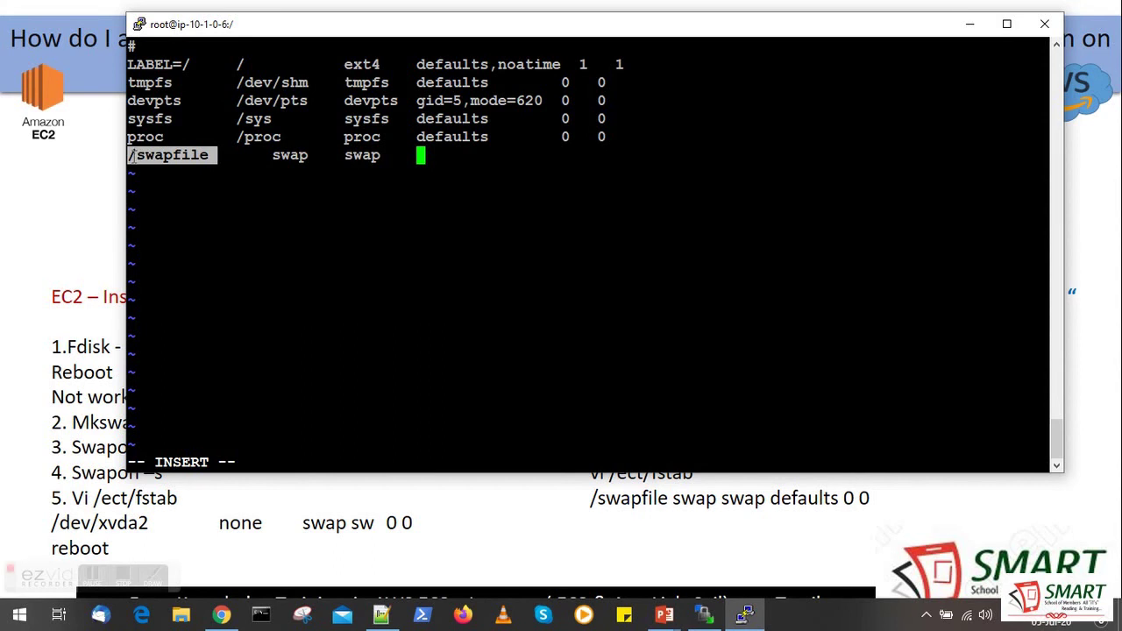
pyautogui.click(274, 156)
pyautogui.moveTo(274, 156); pyautogui.dragTo(305, 157)
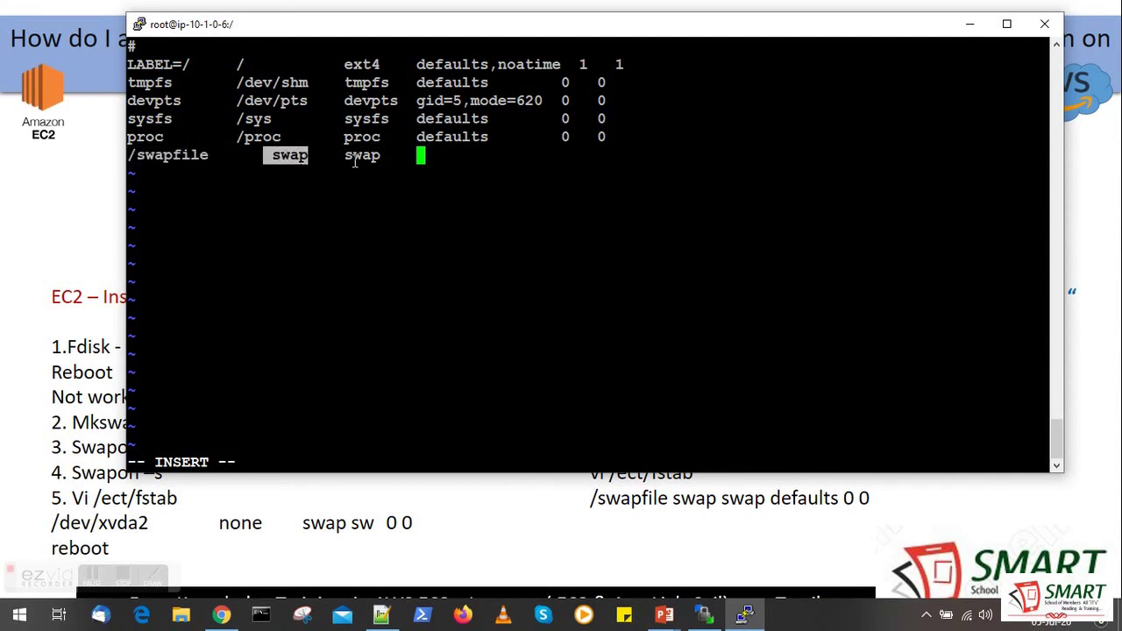
pyautogui.moveTo(344, 156); pyautogui.dragTo(488, 141)
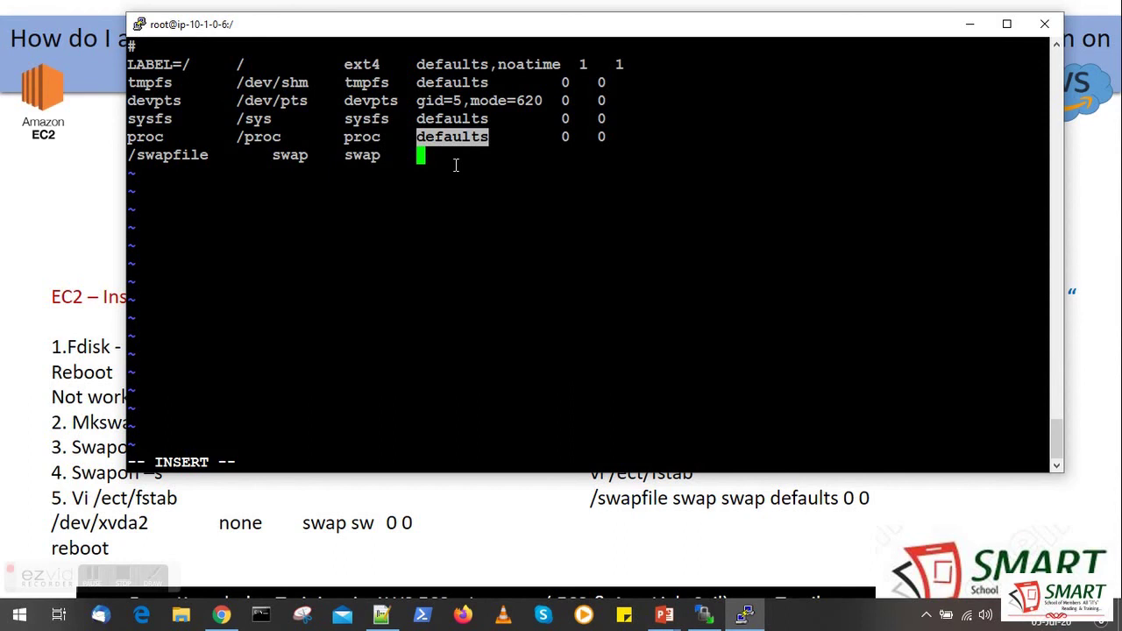
pyautogui.rightClick(461, 162)
pyautogui.write('`')
pyautogui.press('BackSpace')
pyautogui.press('Tab')
pyautogui.write('0')
pyautogui.press('Tab')
pyautogui.press('BackSpace')
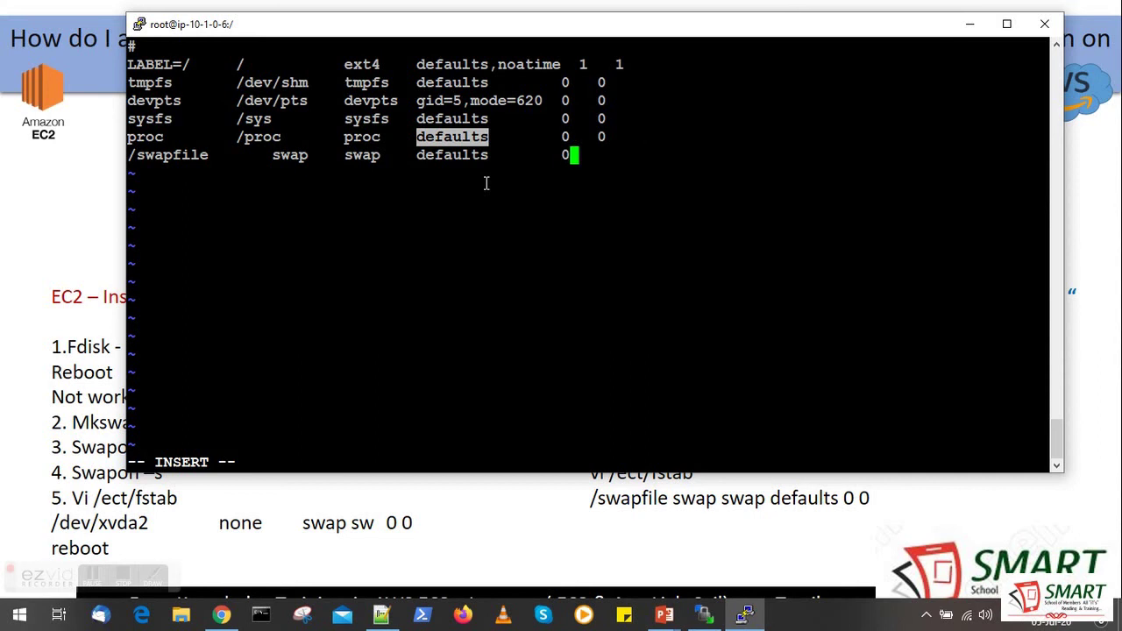
pyautogui.write('0')
pyautogui.press('Escape')
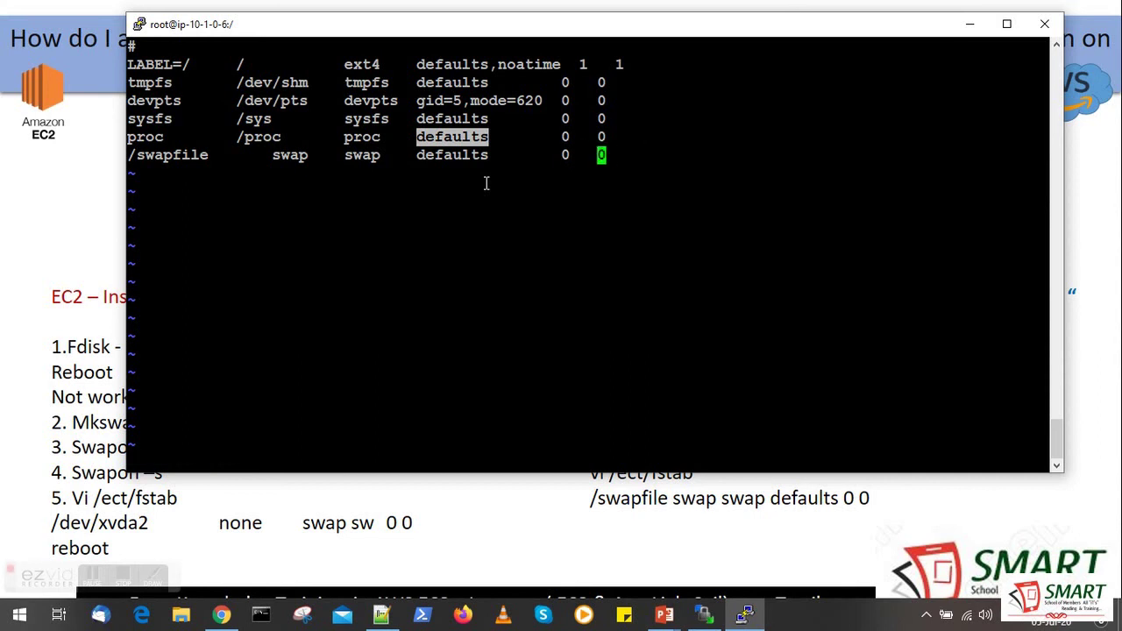
pyautogui.write(':wq!')
pyautogui.press('Return')
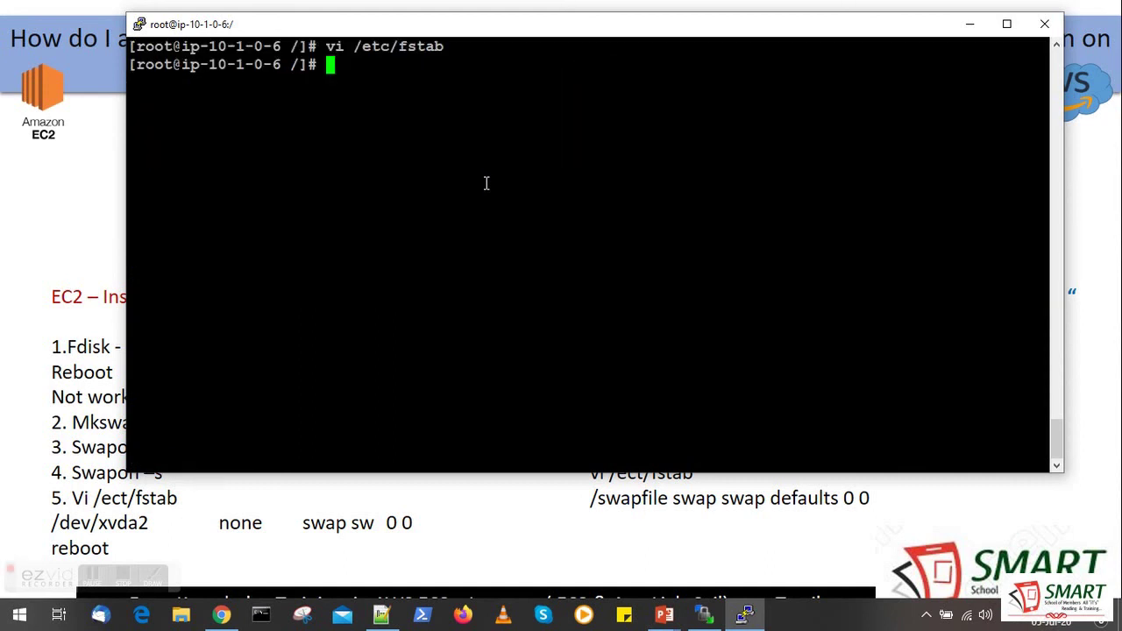
# Step: Reboot the instance and try to restart the PuTTY session, dismissing the connection errors
pyautogui.write('reboot')
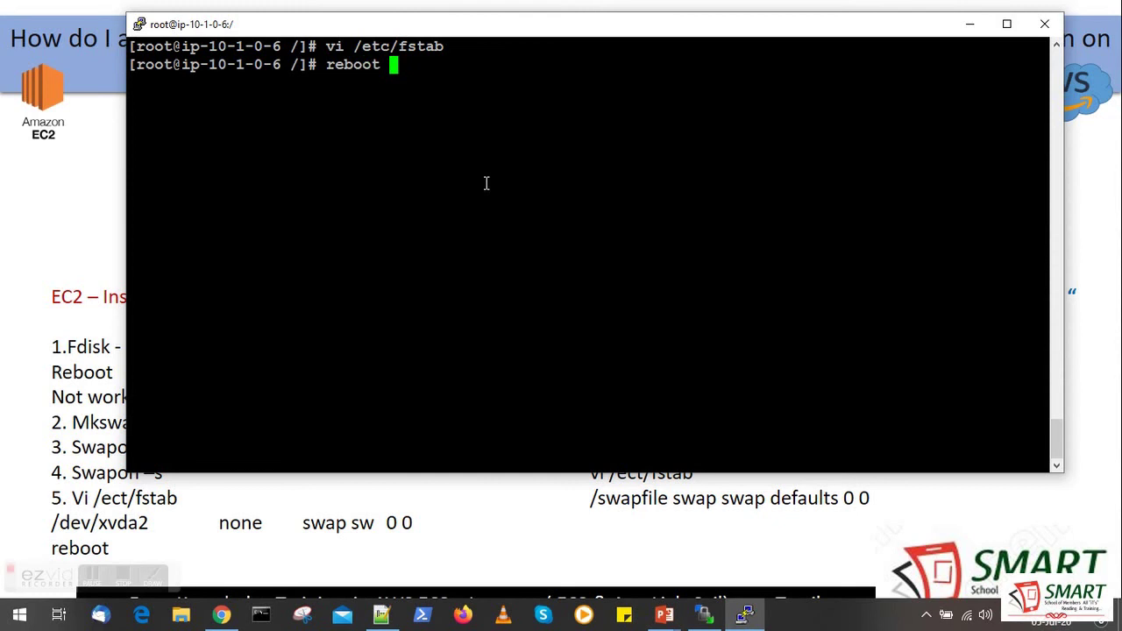
pyautogui.press('Return')
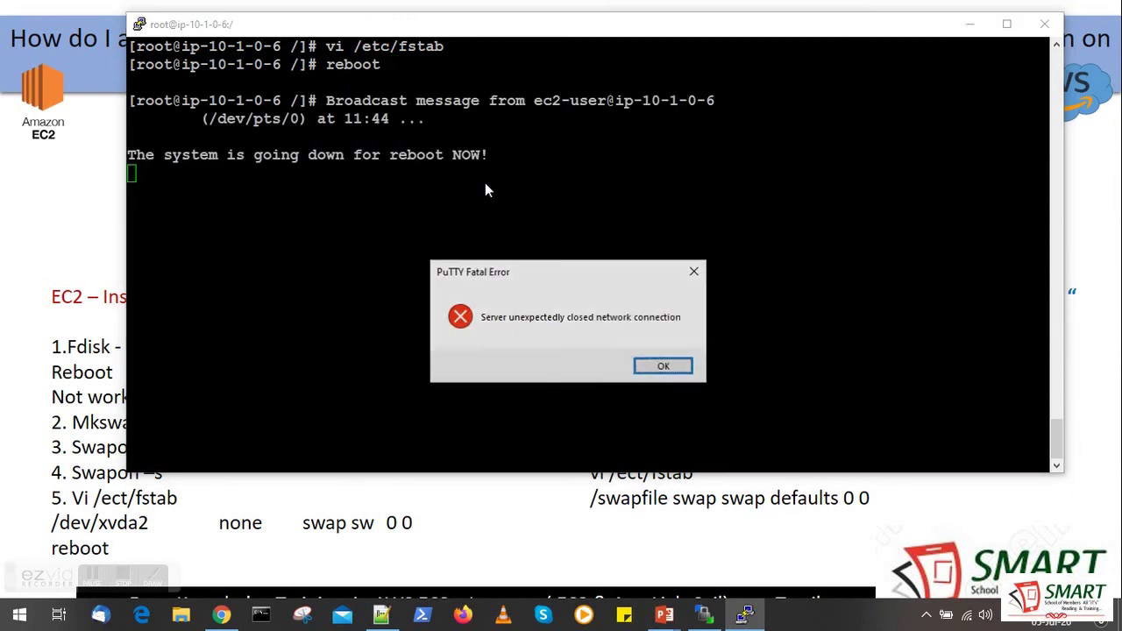
pyautogui.click(665, 367)
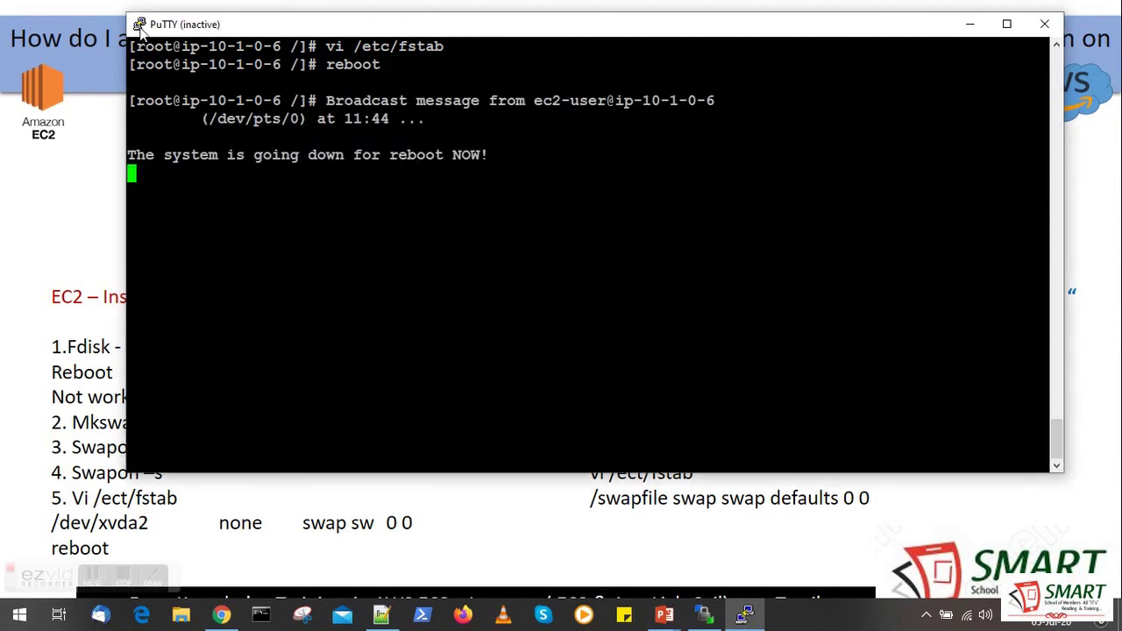
pyautogui.click(141, 27)
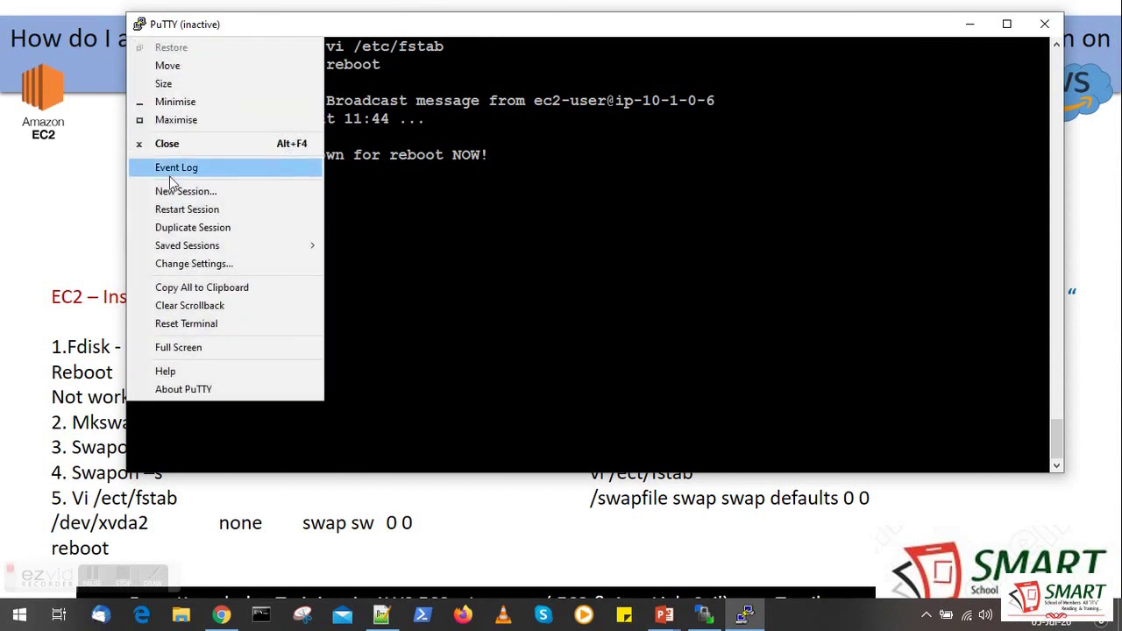
pyautogui.click(186, 210)
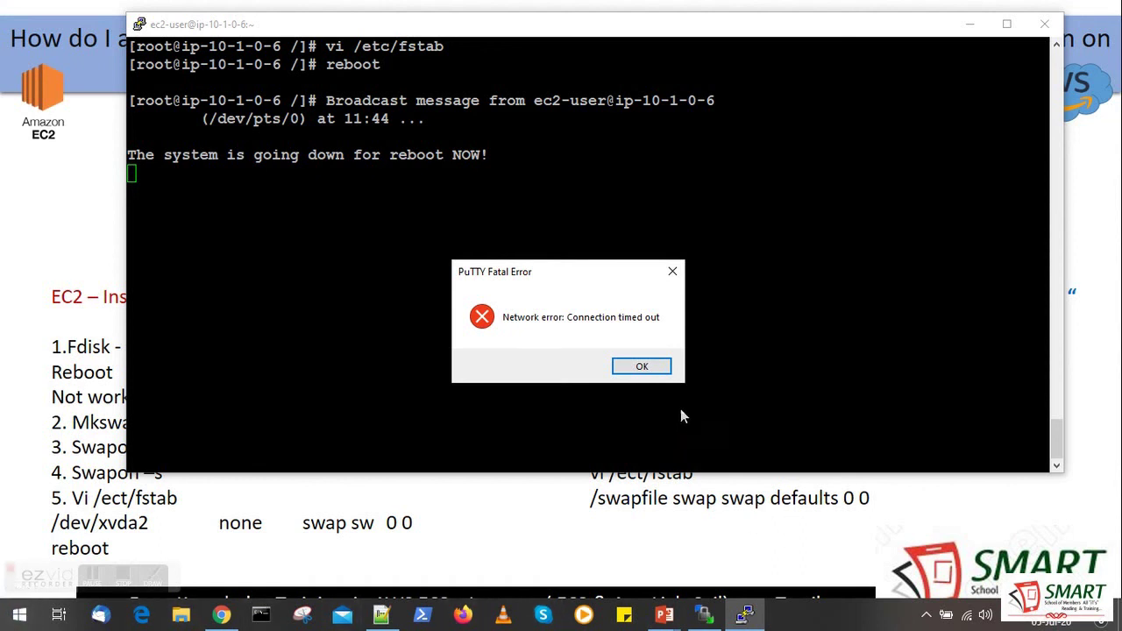
pyautogui.click(641, 367)
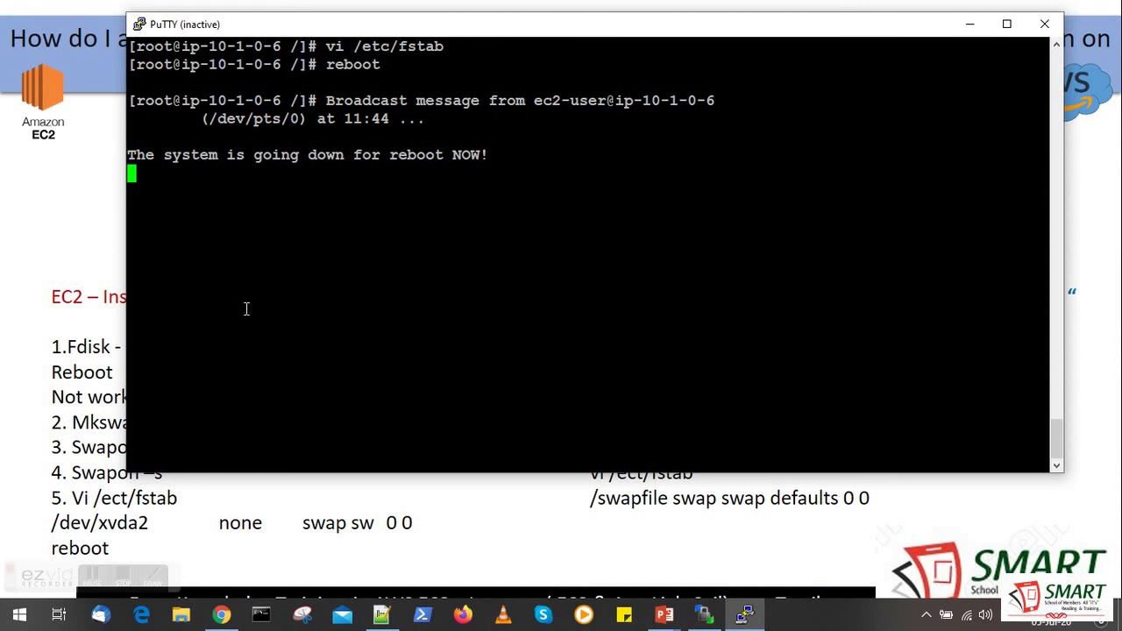
# Step: Restart the PuTTY session to the rebooted instance and switch to root with sudo su -
pyautogui.click(140, 29)
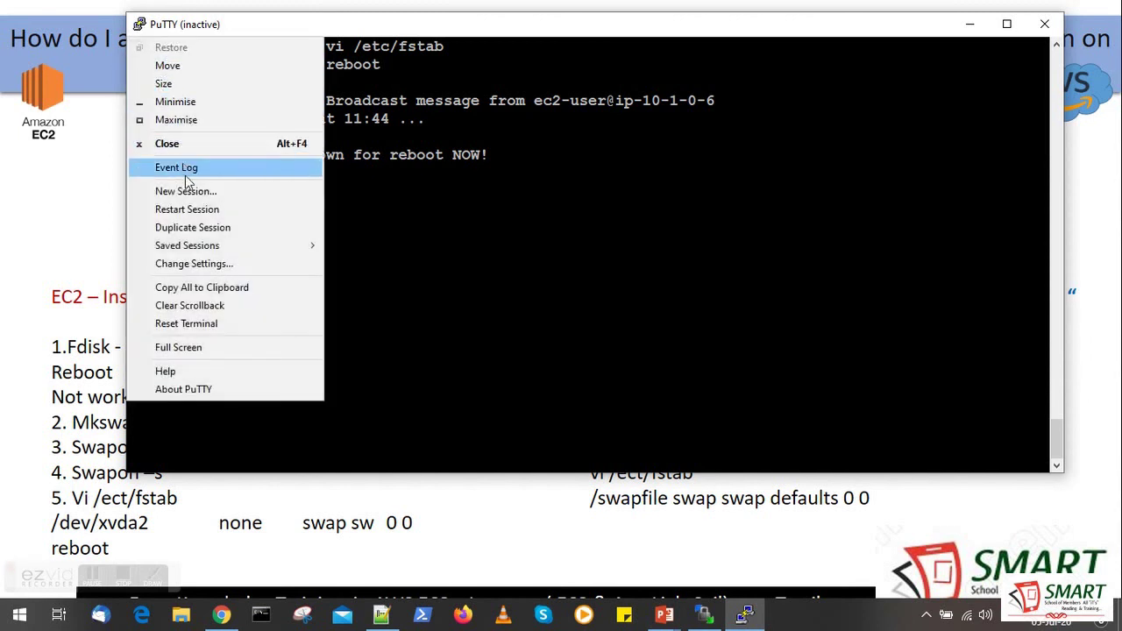
pyautogui.click(184, 208)
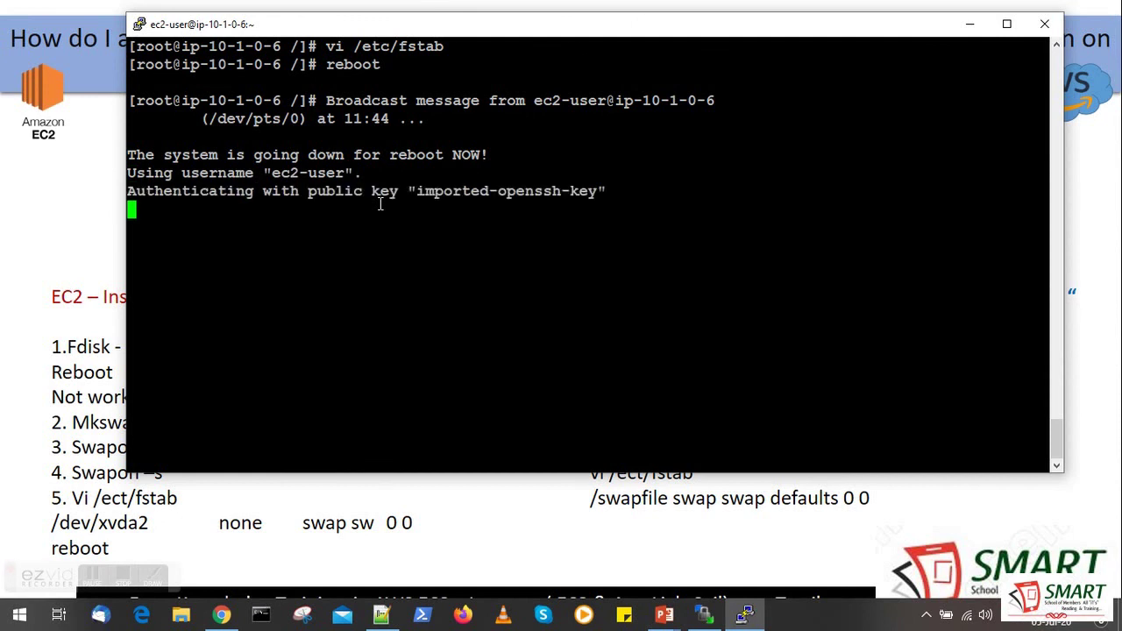
pyautogui.write('s')
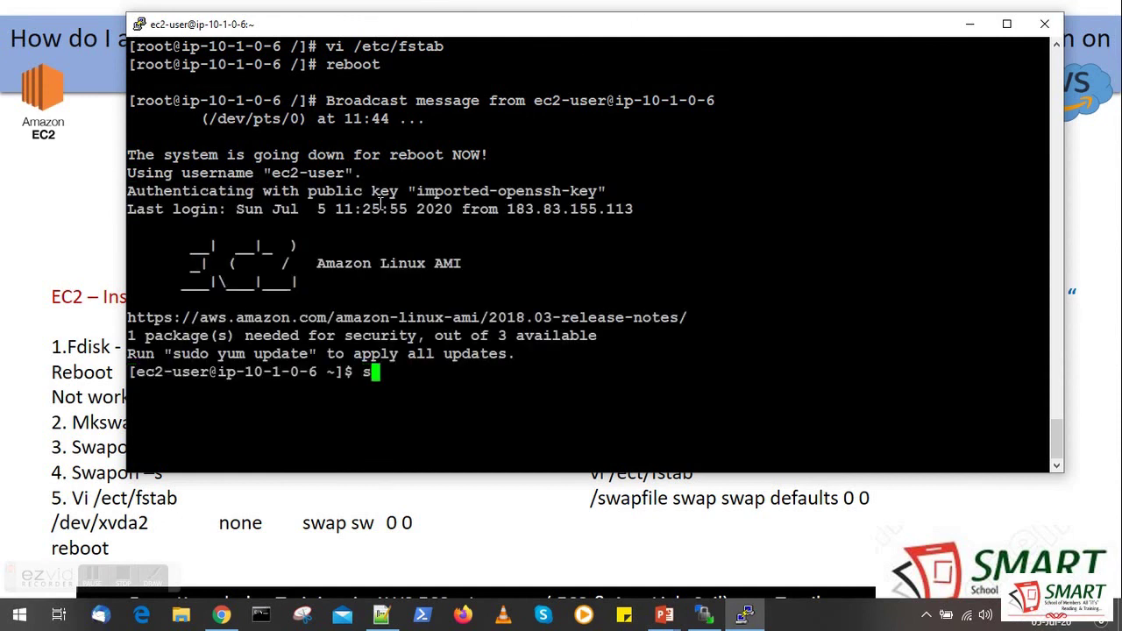
pyautogui.write('udo su -')
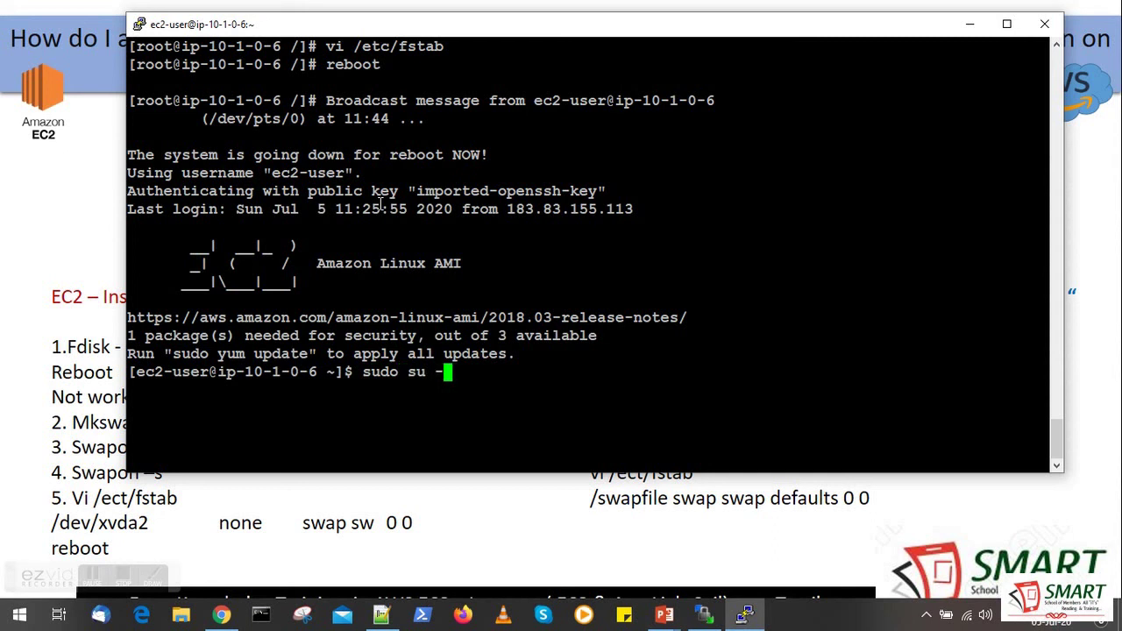
pyautogui.press('Return')
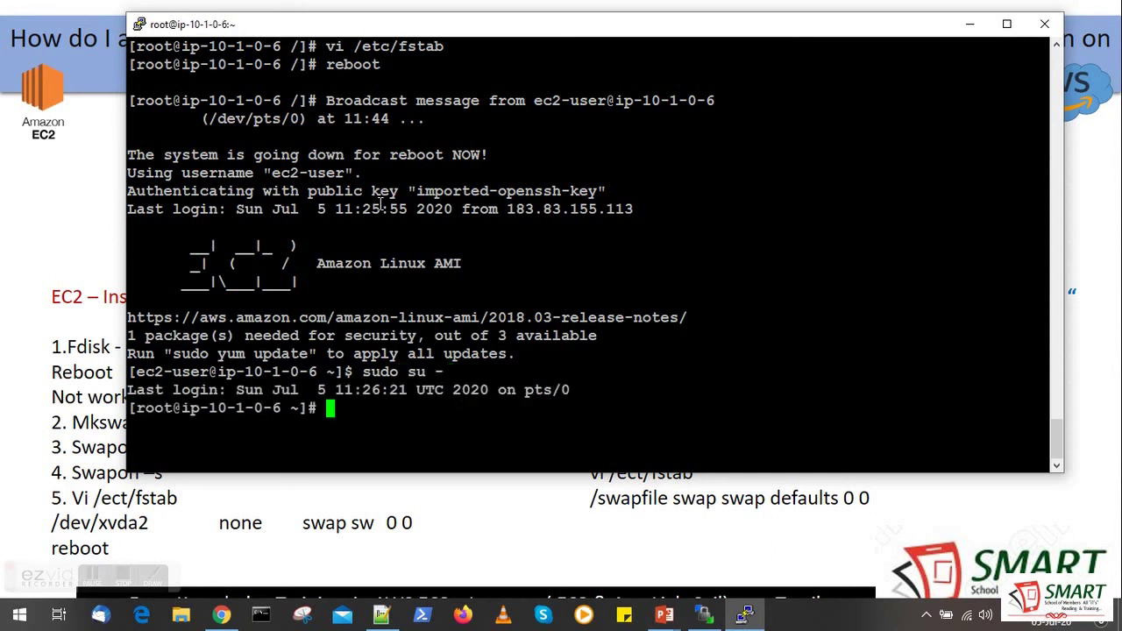
# Step: Check memory and swap after the reboot with free -m and free -mh on a cleared screen
pyautogui.hotkey('ctrl', 'l')
pyautogui.write('free ')
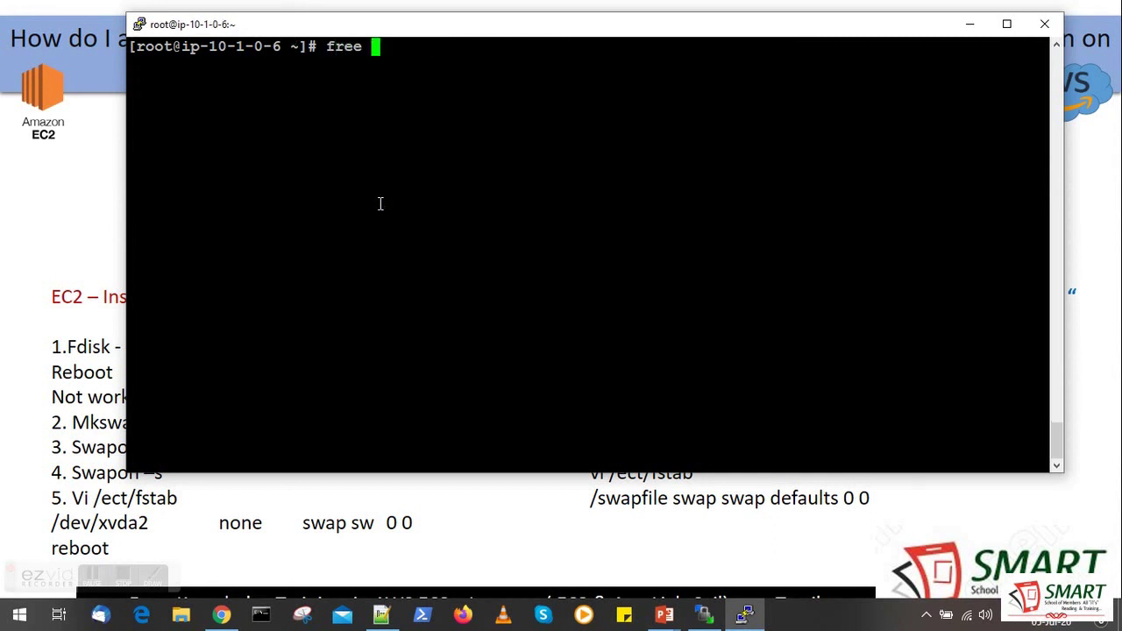
pyautogui.write('-m')
pyautogui.press('Return')
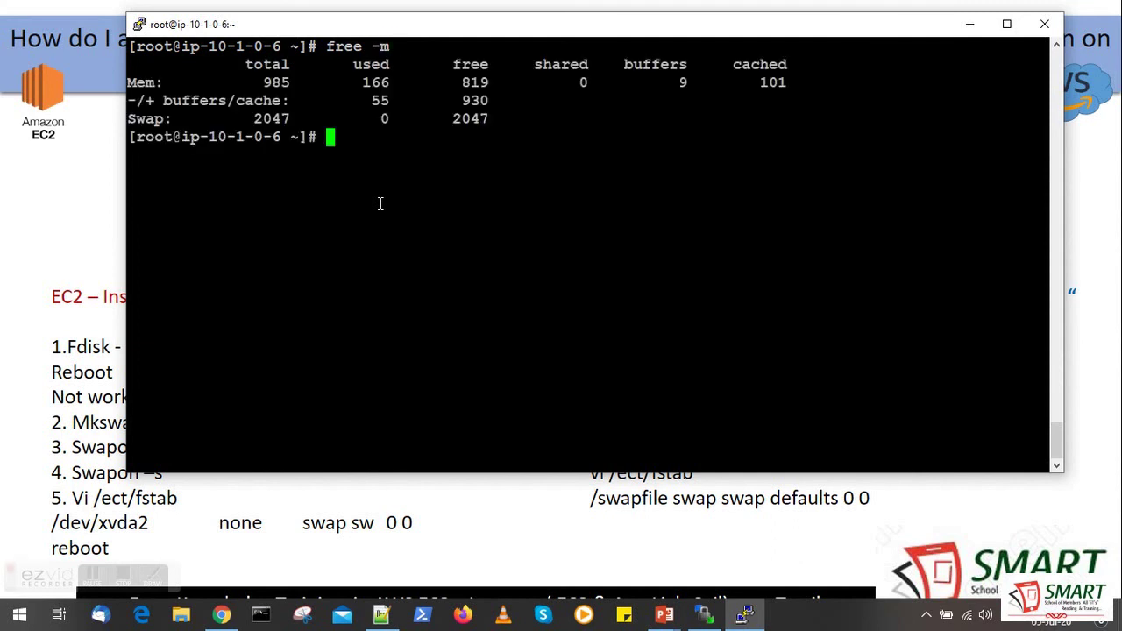
pyautogui.press('Up')
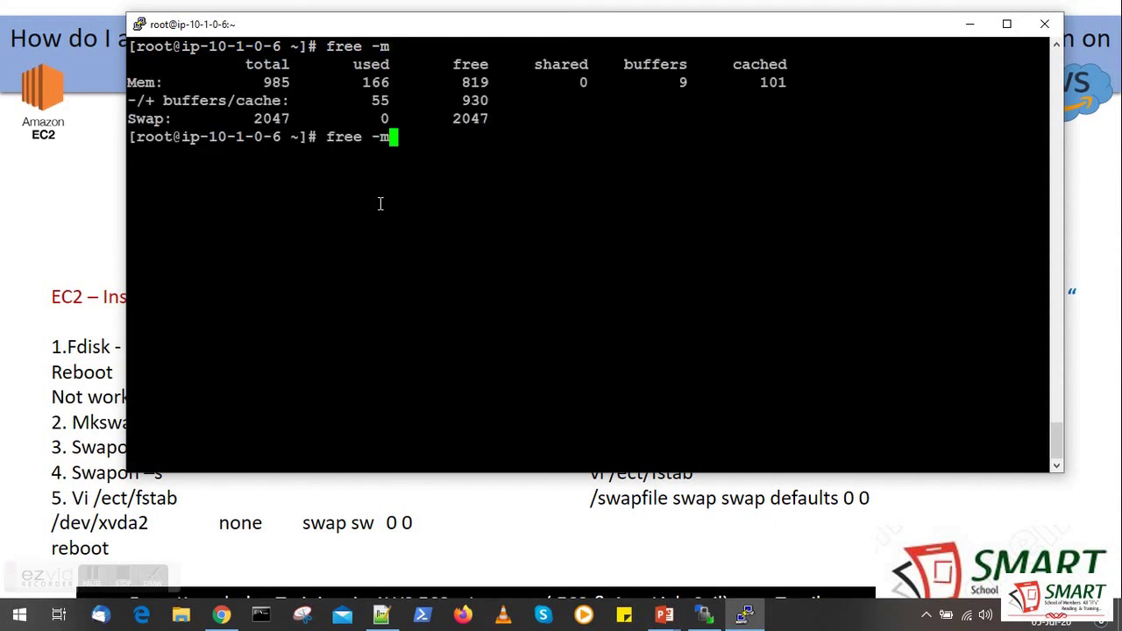
pyautogui.write('h')
pyautogui.press('Return')
# Step: List the filesystems with df -TH and highlight the available and used space of /dev/xvda1
pyautogui.write('dff -TH')
pyautogui.press('Return')
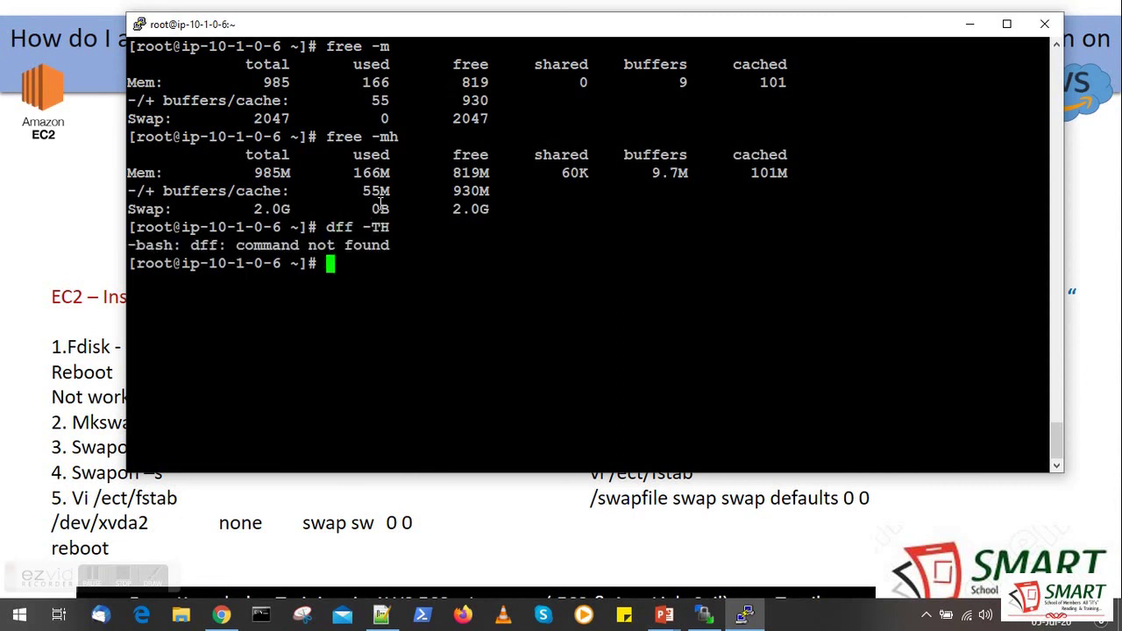
pyautogui.write('df -TH')
pyautogui.press('Return')
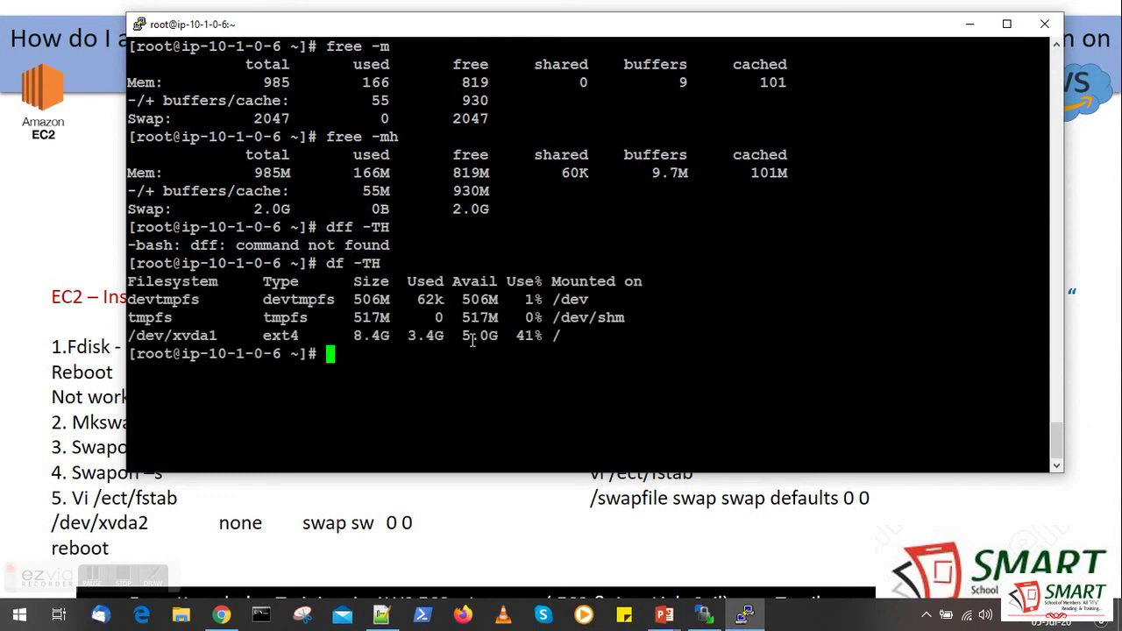
pyautogui.moveTo(470, 337); pyautogui.dragTo(493, 333)
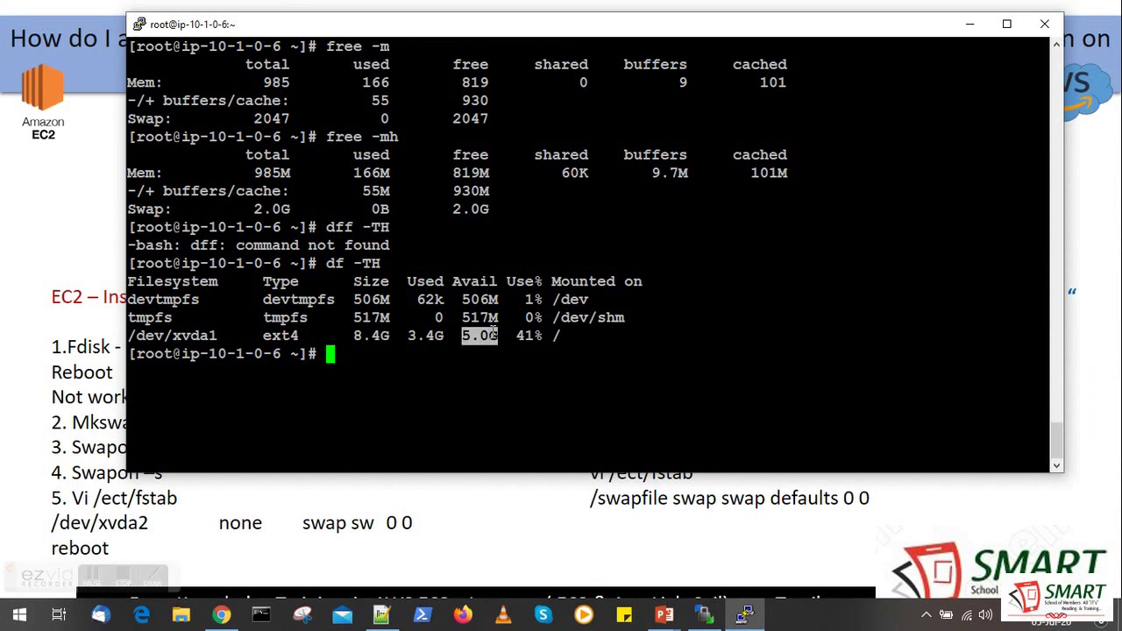
pyautogui.moveTo(410, 339); pyautogui.dragTo(430, 342)
pyautogui.click(407, 367)
# Step: List the current directory and the root directory / with ll, and highlight the swapfile row
pyautogui.write('ll')
pyautogui.press('Return')
pyautogui.write('ll /')
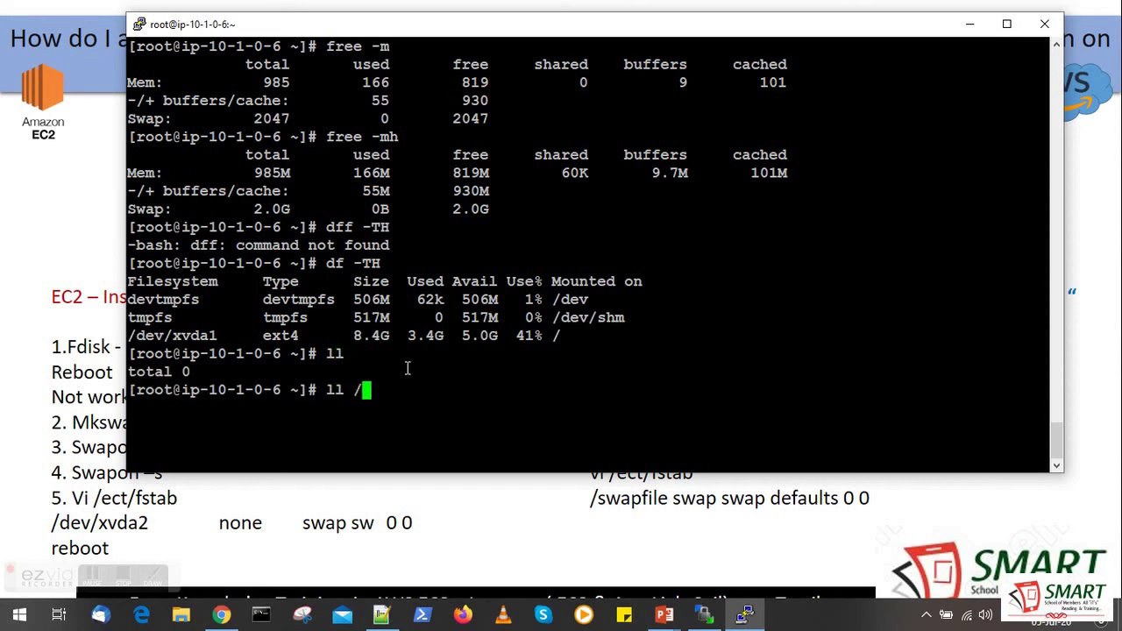
pyautogui.press('Return')
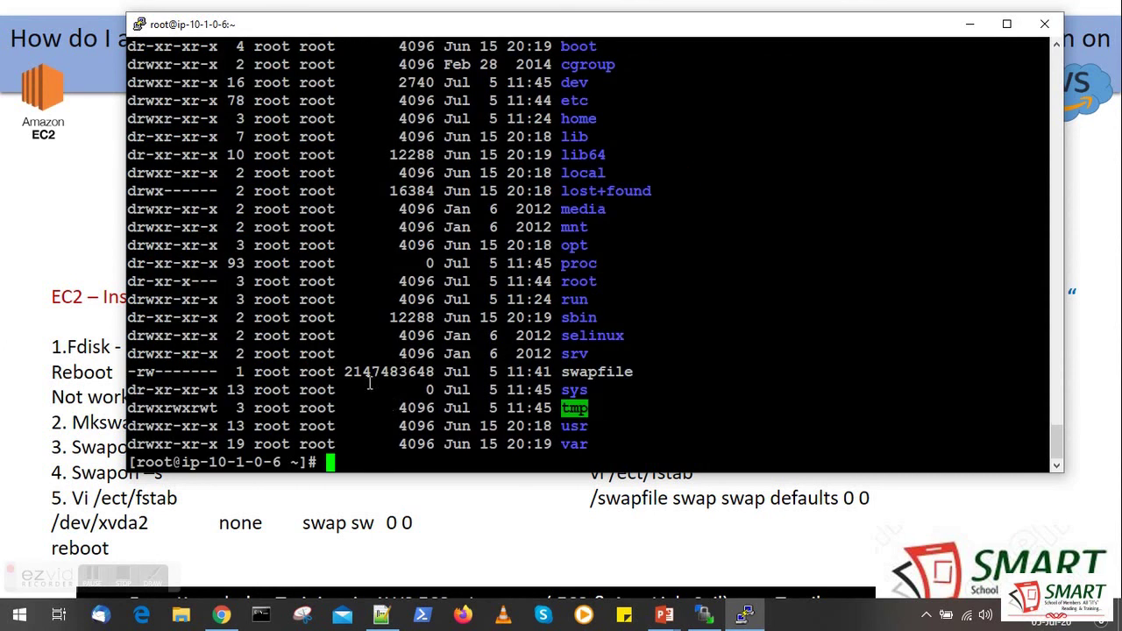
pyautogui.moveTo(346, 371); pyautogui.dragTo(137, 375)
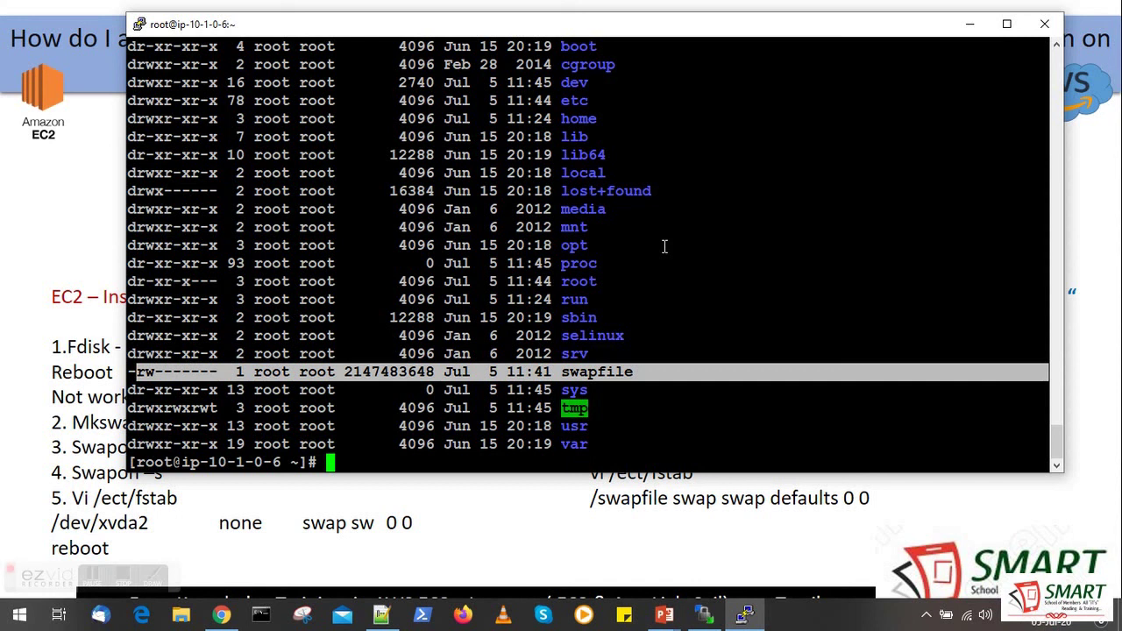
# Step: Exit the root shell and the ec2-user login to end the terminal session
pyautogui.write('exit')
pyautogui.press('Return')
pyautogui.write('exit')
pyautogui.press('Return')
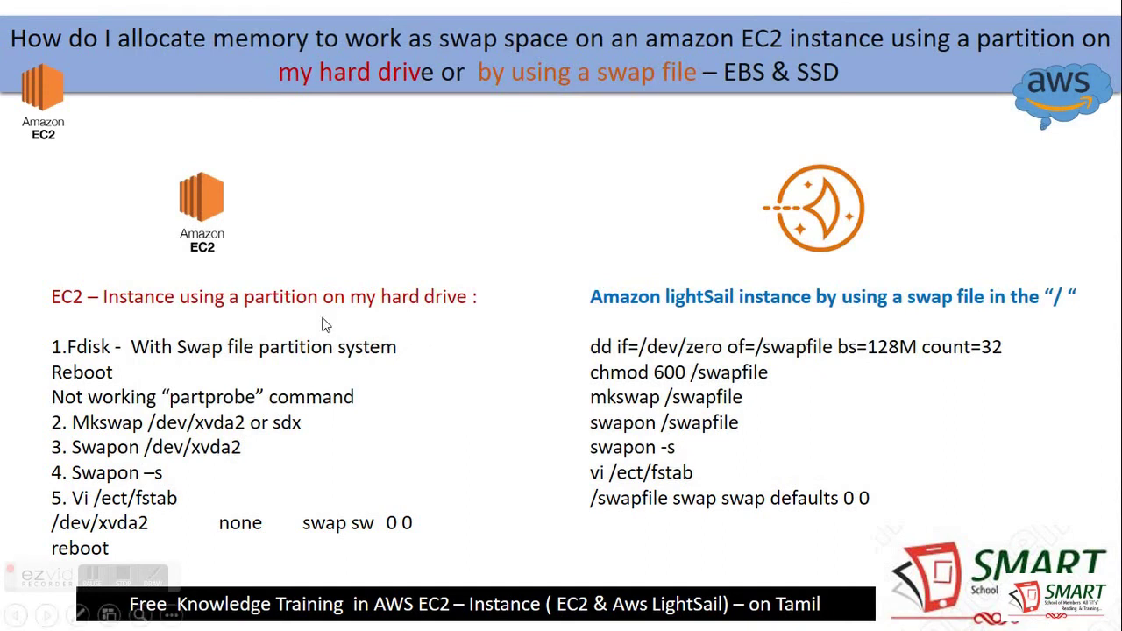
# Step: Switch to the EC2 console in Chrome and terminate the running t2.micro instance, confirming the termination
pyautogui.hotkey('alt', 'Tab')
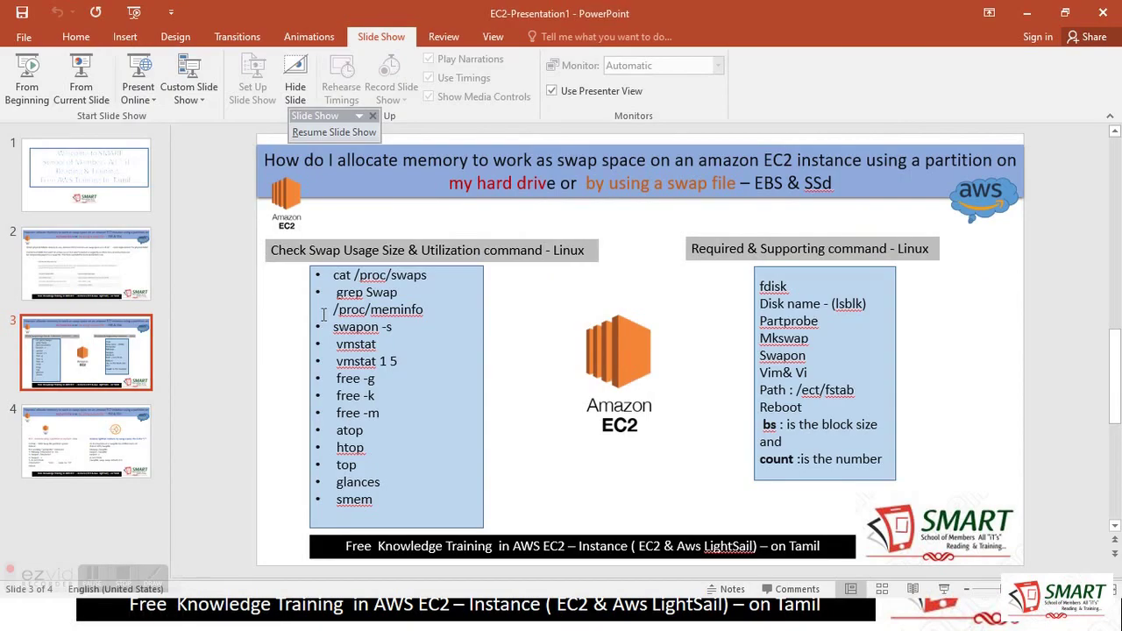
pyautogui.hotkey('alt', 'Tab')
pyautogui.hotkey('alt', 'Tab')
pyautogui.hotkey('alt', 'Tab')
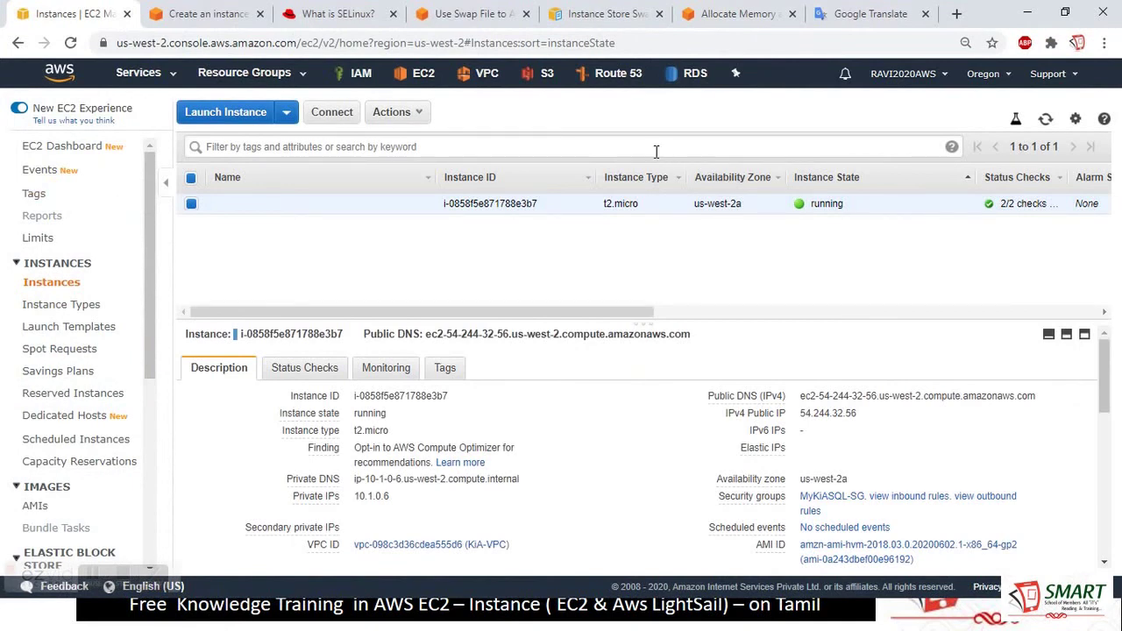
pyautogui.click(425, 112)
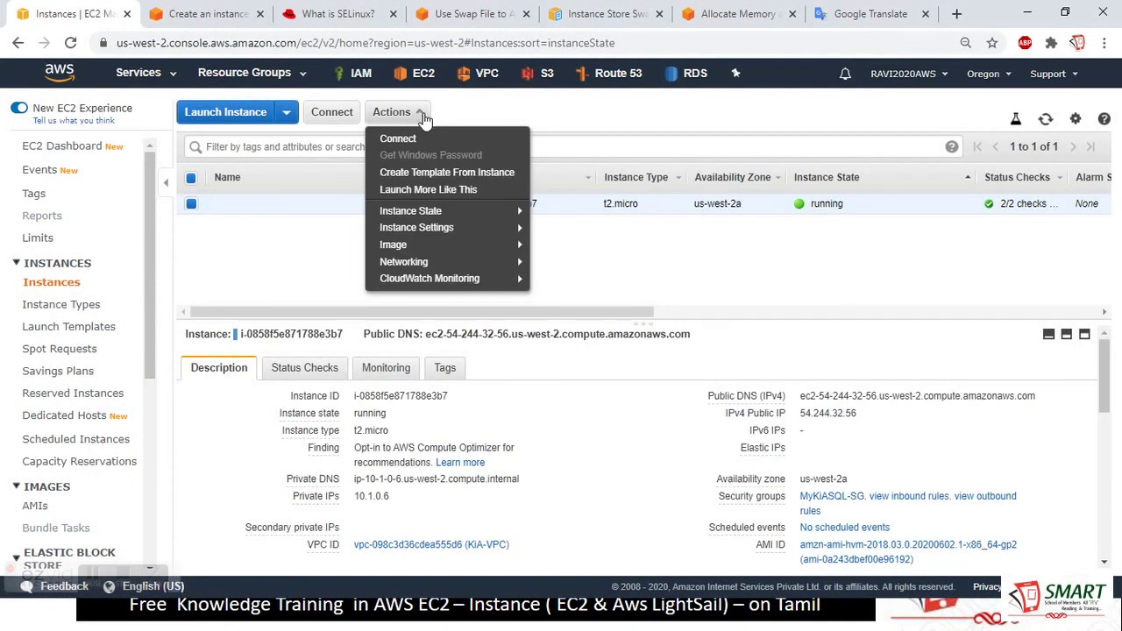
pyautogui.moveTo(412, 211)
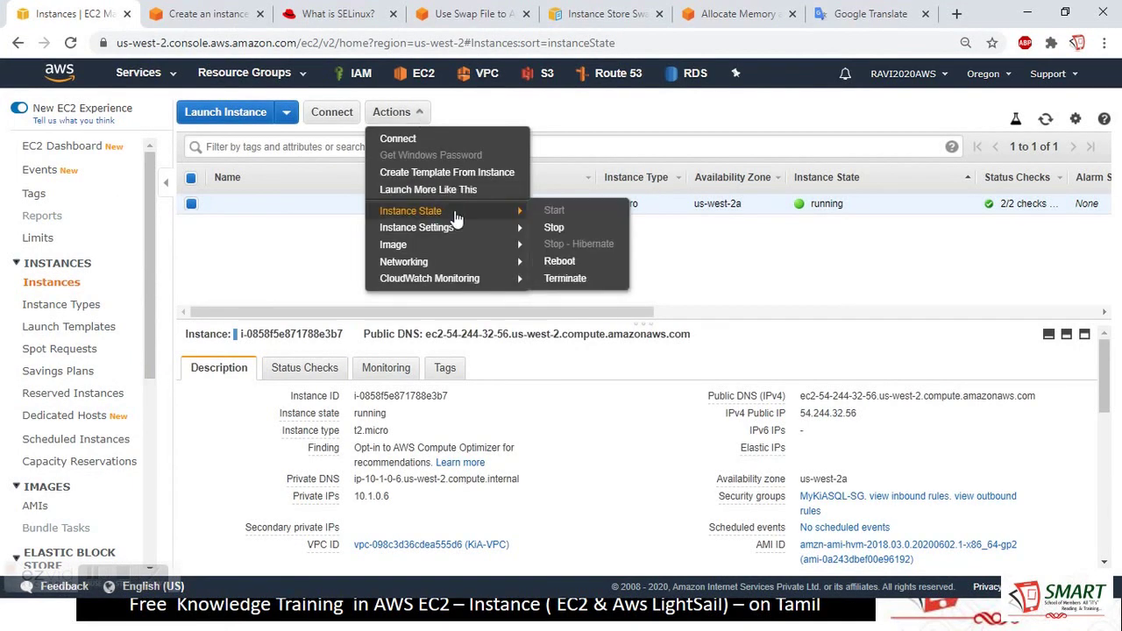
pyautogui.click(565, 279)
pyautogui.click(833, 433)
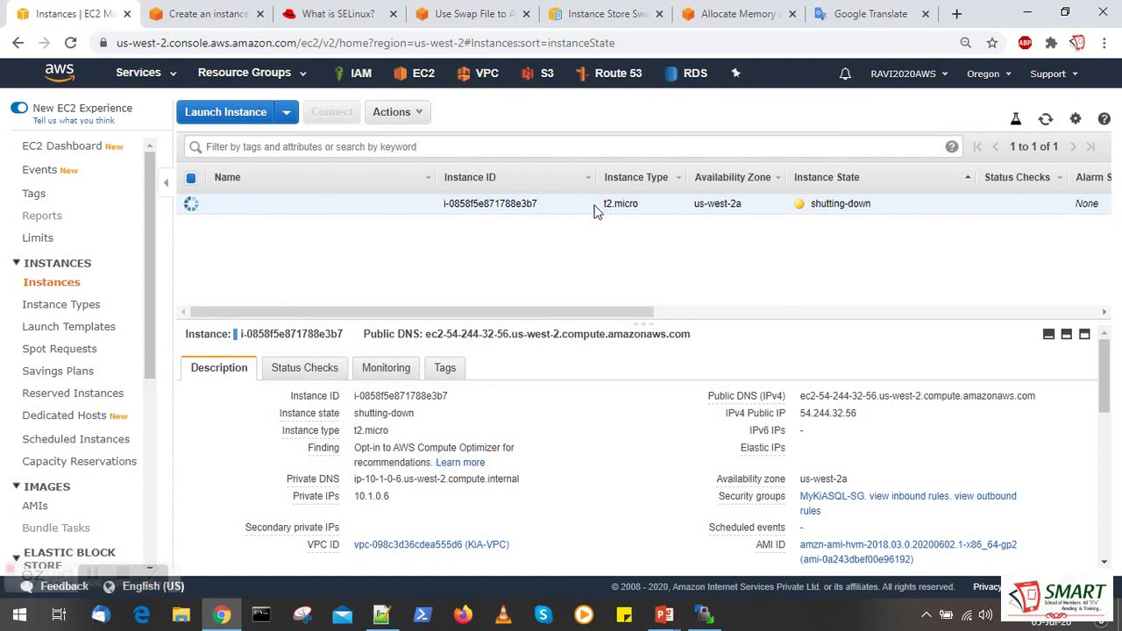
# Step: Bring up WinSCP and close it, confirming the end of its ec2-user session
pyautogui.click(705, 614)
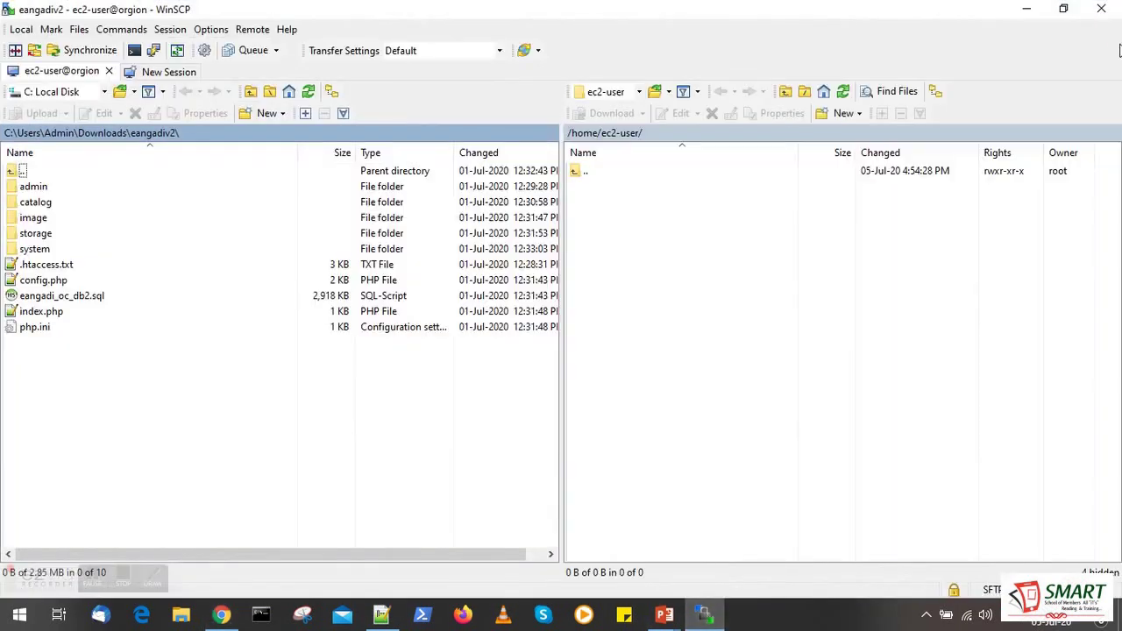
pyautogui.click(1102, 8)
pyautogui.click(558, 350)
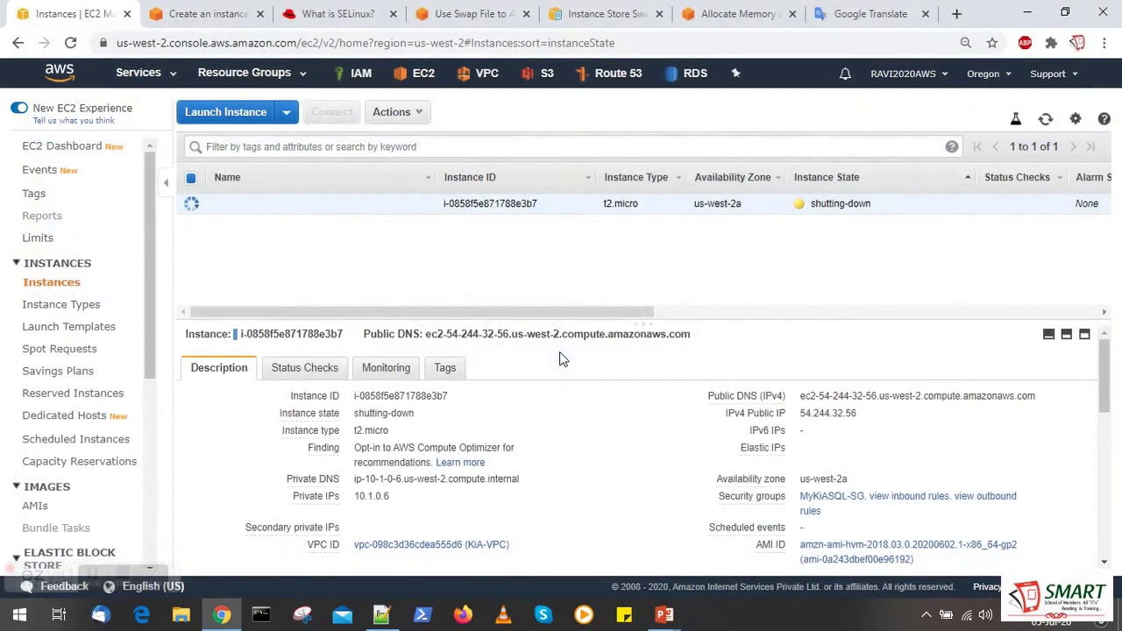